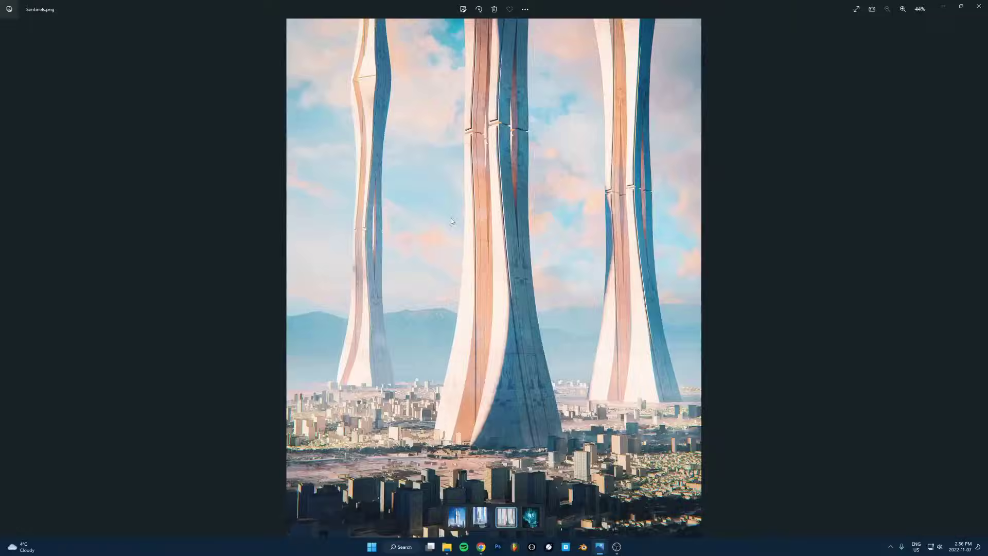
Examine the city buildings around the tower bases in the Sentinels.png reference image up close.
{"action": "scroll", "coordinate": [553, 406], "scroll_direction": "up", "scroll_amount": 5}
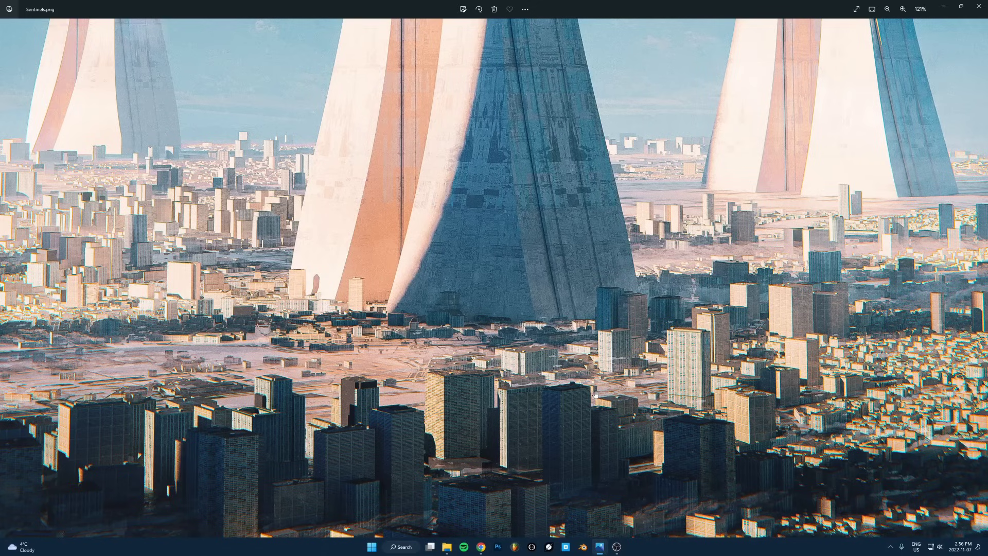
{"action": "scroll", "coordinate": [595, 394], "scroll_direction": "down", "scroll_amount": 3}
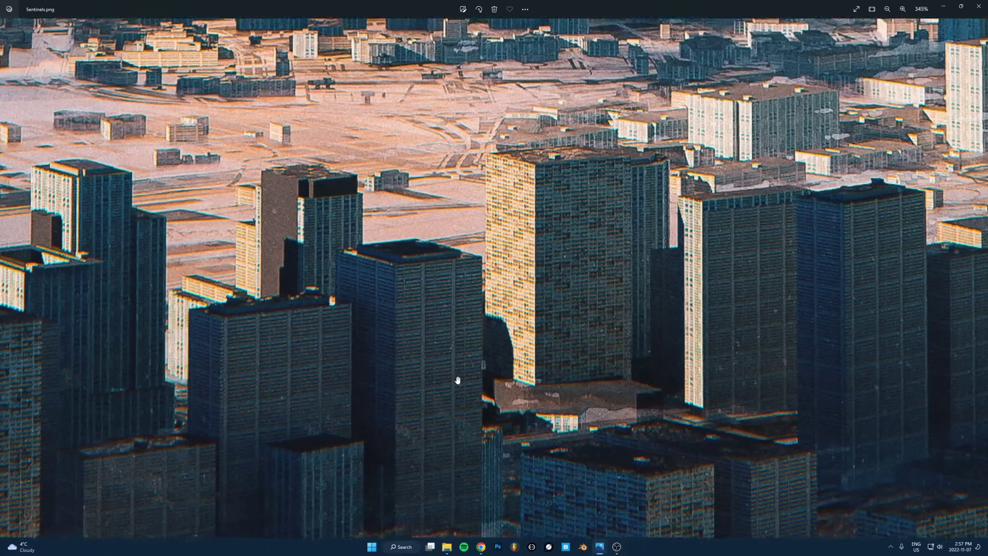
{"action": "left_click_drag", "start_coordinate": [457, 380], "coordinate": [573, 313]}
{"action": "left_click_drag", "start_coordinate": [693, 295], "coordinate": [514, 322]}
{"action": "left_click_drag", "start_coordinate": [730, 300], "coordinate": [379, 209]}
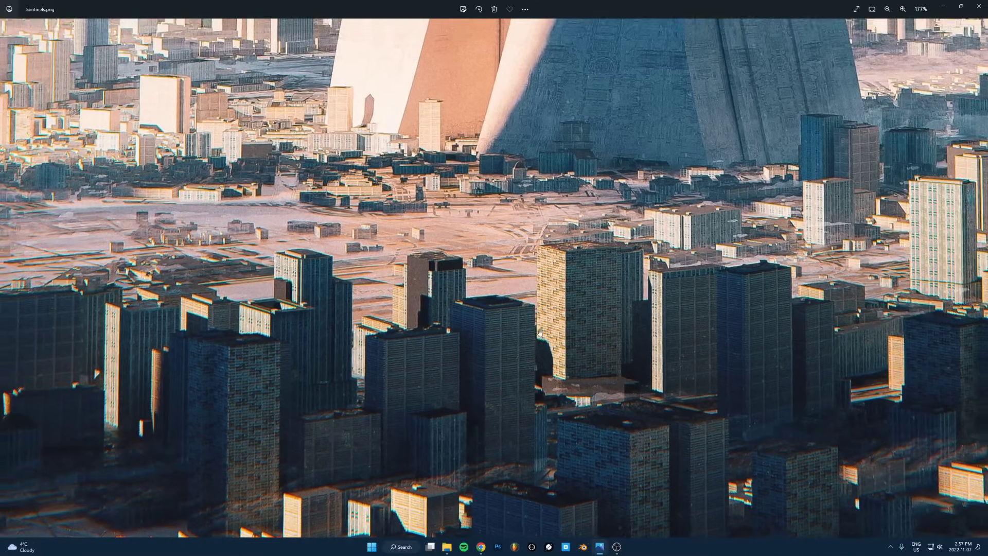
{"action": "left_click_drag", "start_coordinate": [640, 300], "coordinate": [554, 316]}
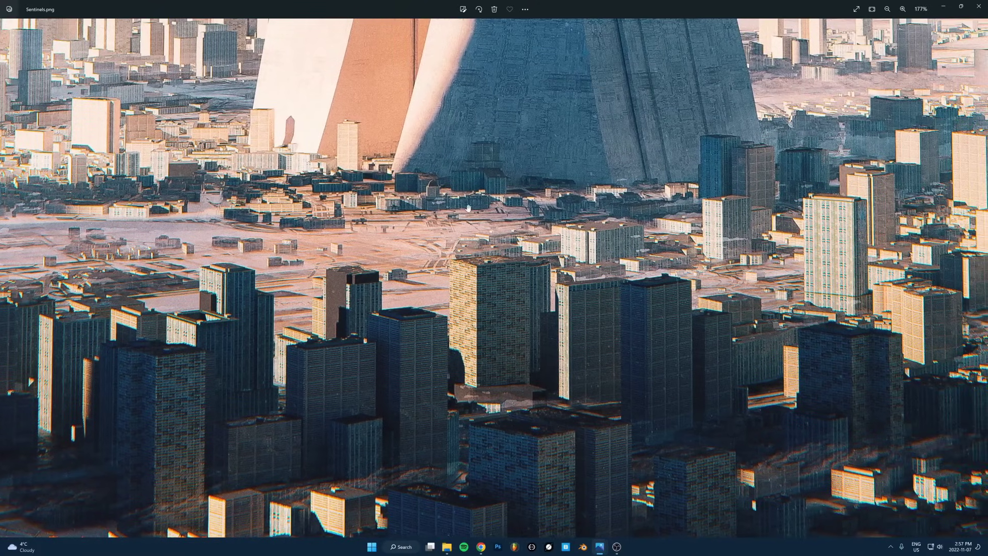
{"action": "scroll", "coordinate": [554, 315], "scroll_direction": "up", "scroll_amount": 5}
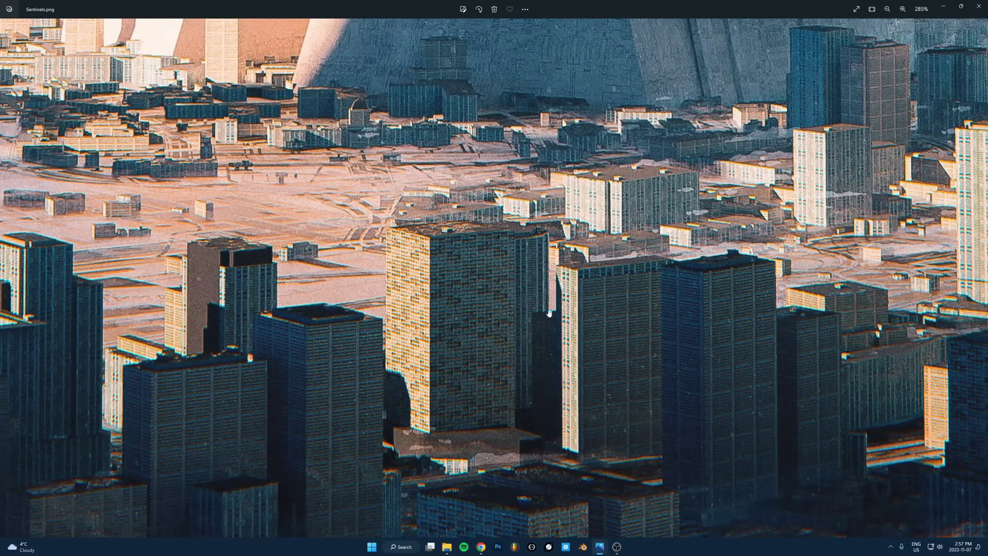
{"action": "scroll", "coordinate": [515, 264], "scroll_direction": "down", "scroll_amount": 3}
{"action": "scroll", "coordinate": [515, 263], "scroll_direction": "down", "scroll_amount": 2}
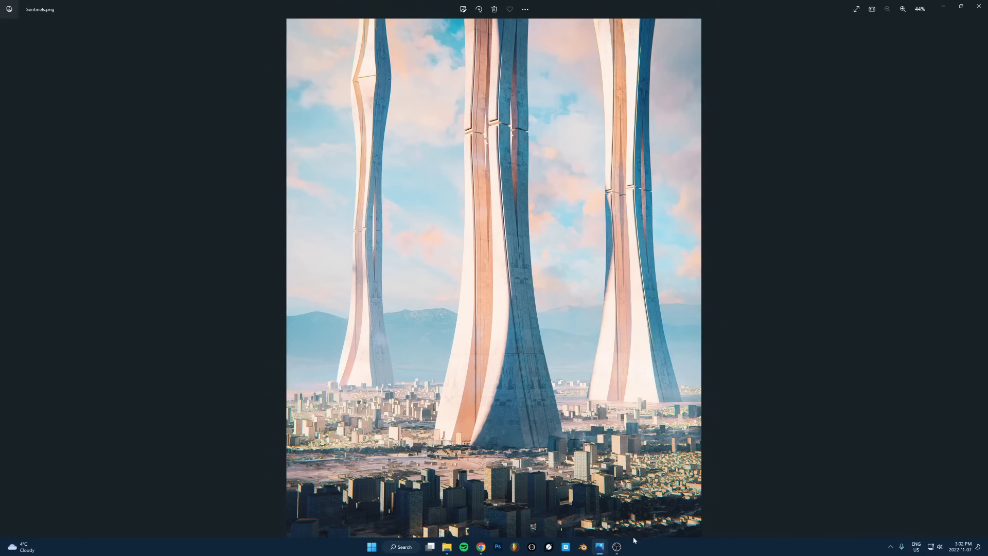
Switch to Chrome and look through the artist's artwork posts on Instagram.
{"action": "left_click", "coordinate": [481, 547]}
{"action": "left_click", "coordinate": [481, 547]}
{"action": "left_click", "coordinate": [484, 550]}
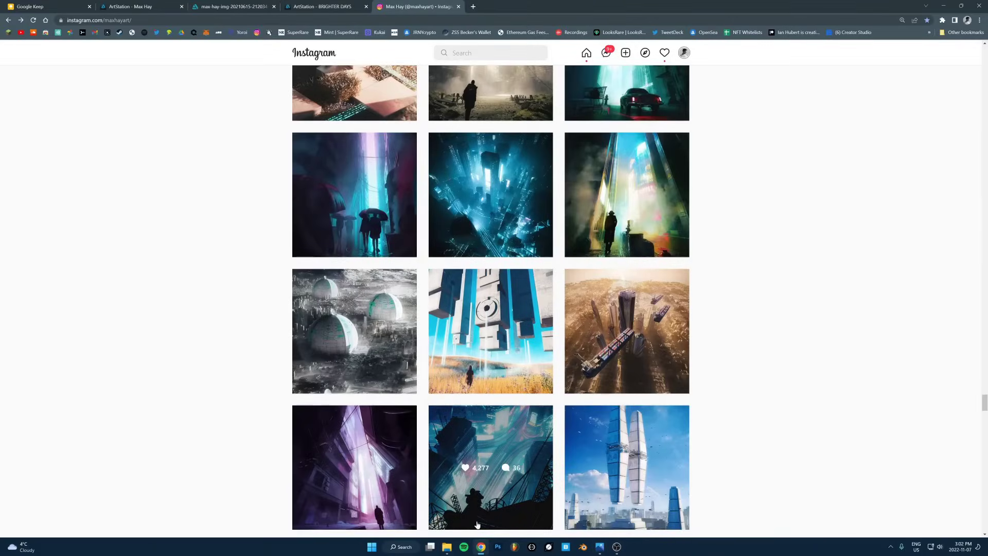
{"action": "left_click", "coordinate": [482, 547]}
{"action": "key", "text": "Right"}
{"action": "key", "text": "Right"}
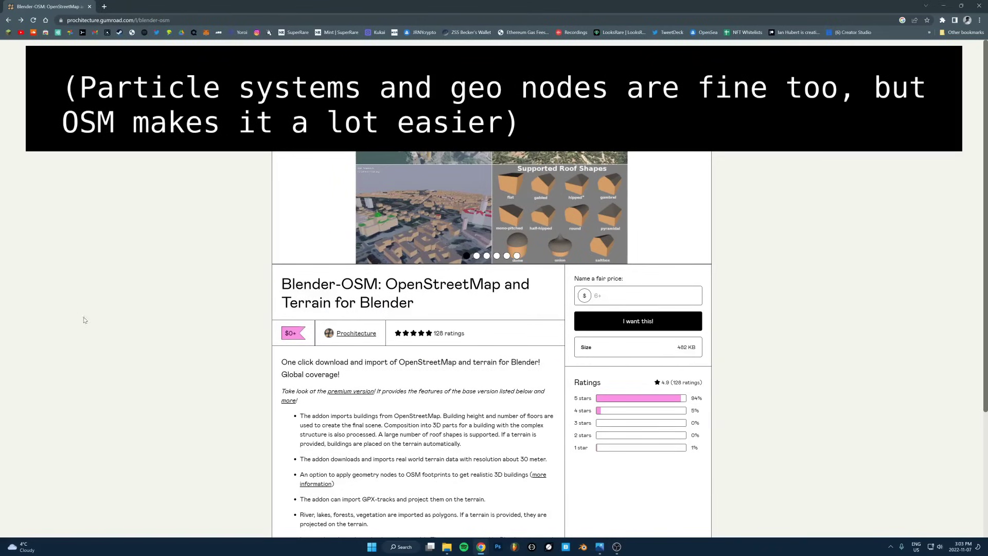
Try to get the Blender-OSM add-on from its Gumroad product page.
{"action": "left_click", "coordinate": [639, 321]}
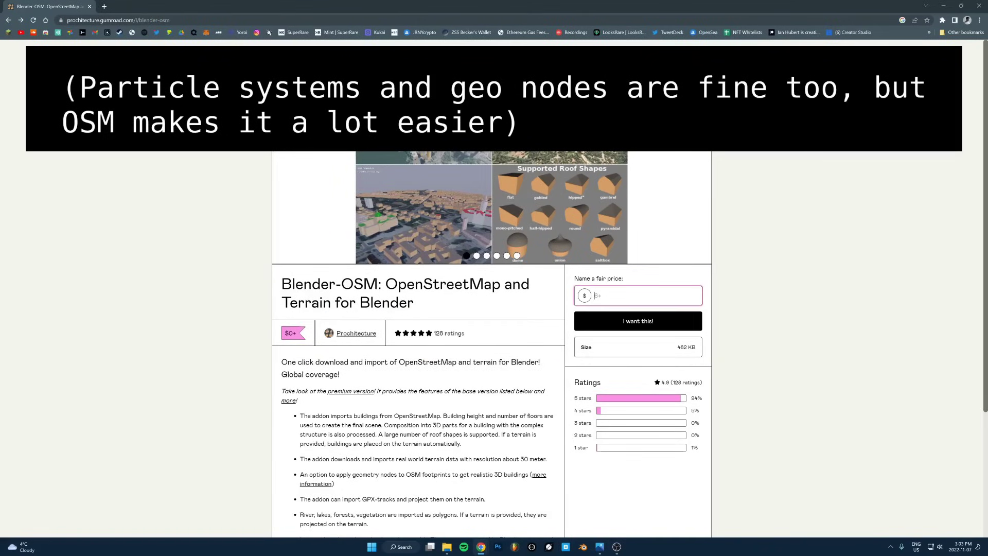
{"action": "left_click", "coordinate": [436, 320]}
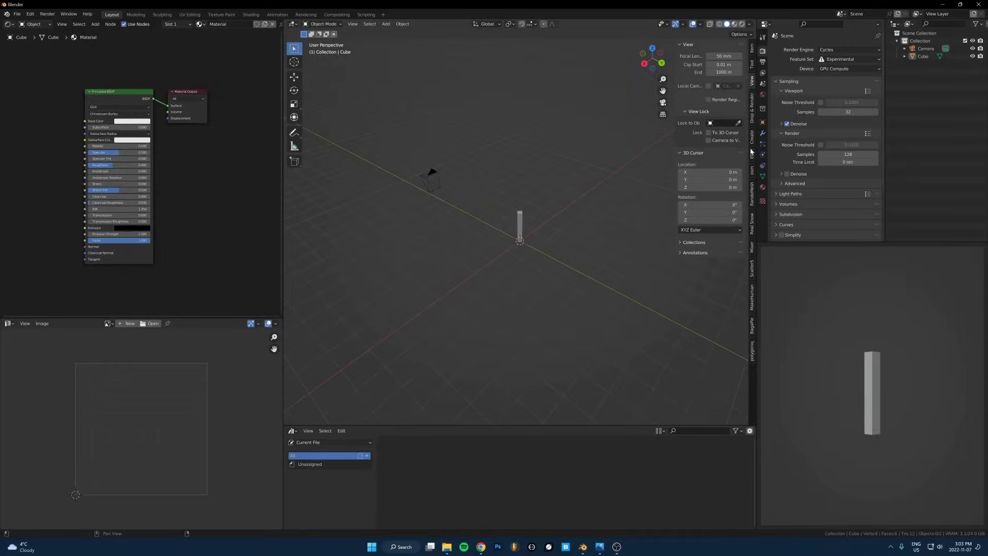
In Blender, expand the blender-osm settings and open the web map for selecting an extent.
{"action": "left_click", "coordinate": [685, 130]}
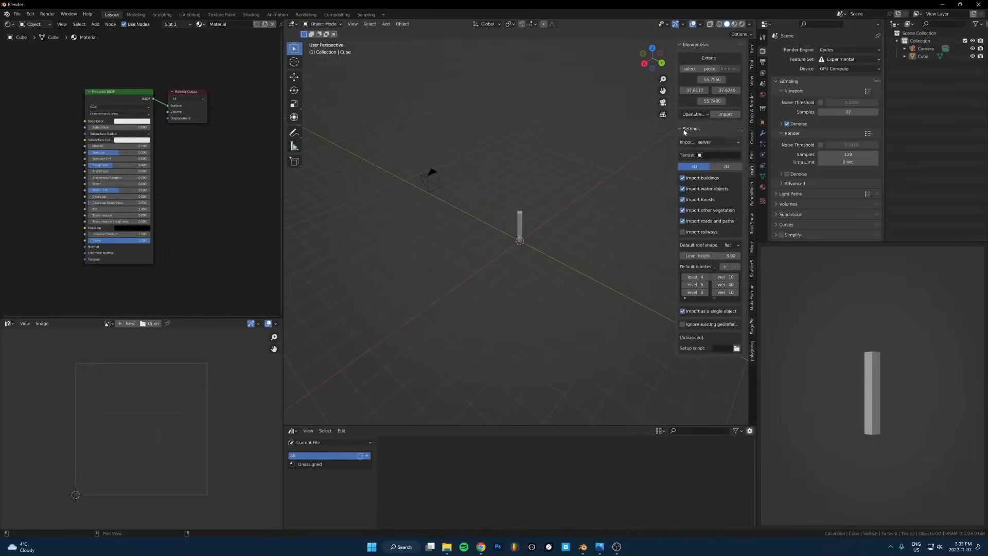
{"action": "left_click", "coordinate": [689, 69]}
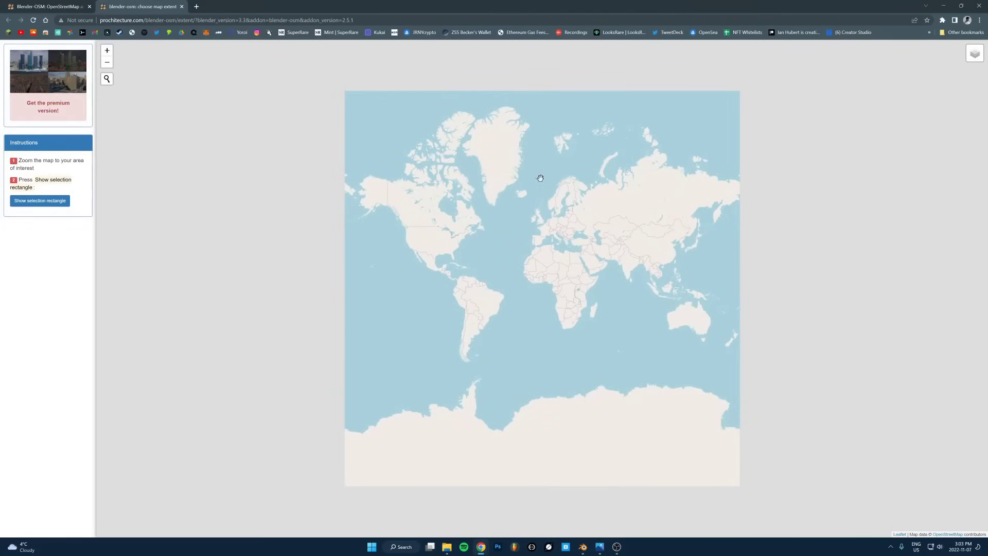
Search the extent map for "seattle".
{"action": "scroll", "coordinate": [430, 282], "scroll_direction": "up", "scroll_amount": 2}
{"action": "scroll", "coordinate": [430, 282], "scroll_direction": "down", "scroll_amount": 3}
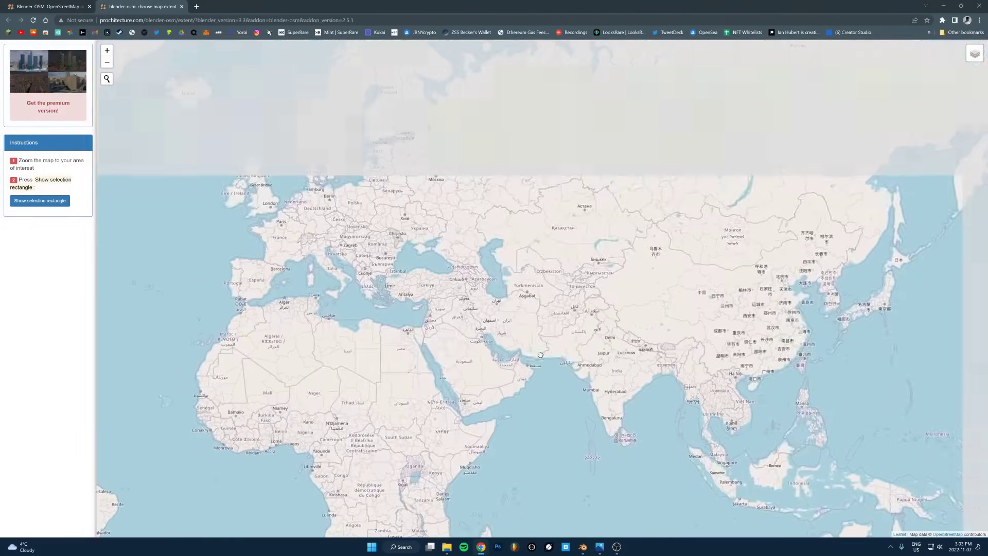
{"action": "scroll", "coordinate": [424, 282], "scroll_direction": "up", "scroll_amount": 5}
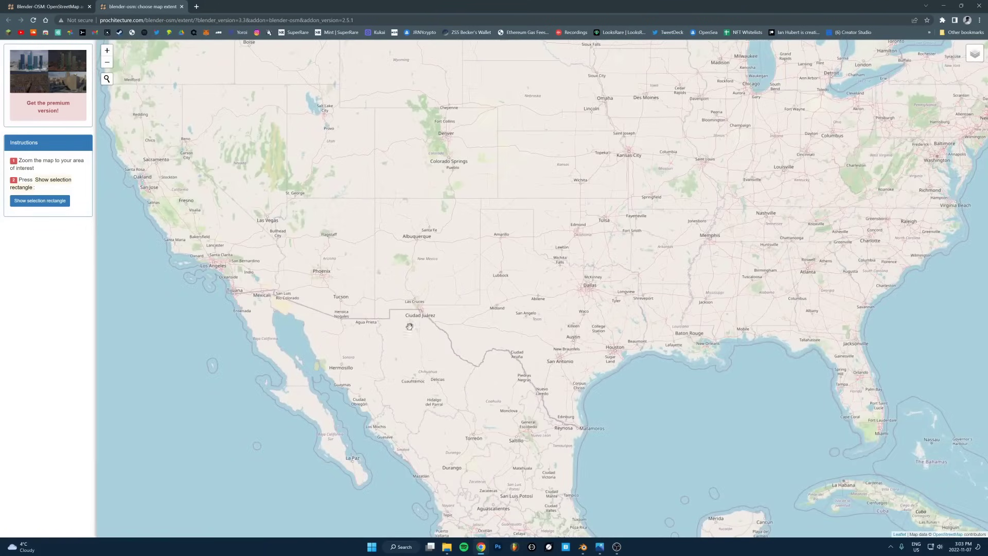
{"action": "left_click_drag", "start_coordinate": [410, 326], "coordinate": [662, 324]}
{"action": "left_click", "coordinate": [107, 82]}
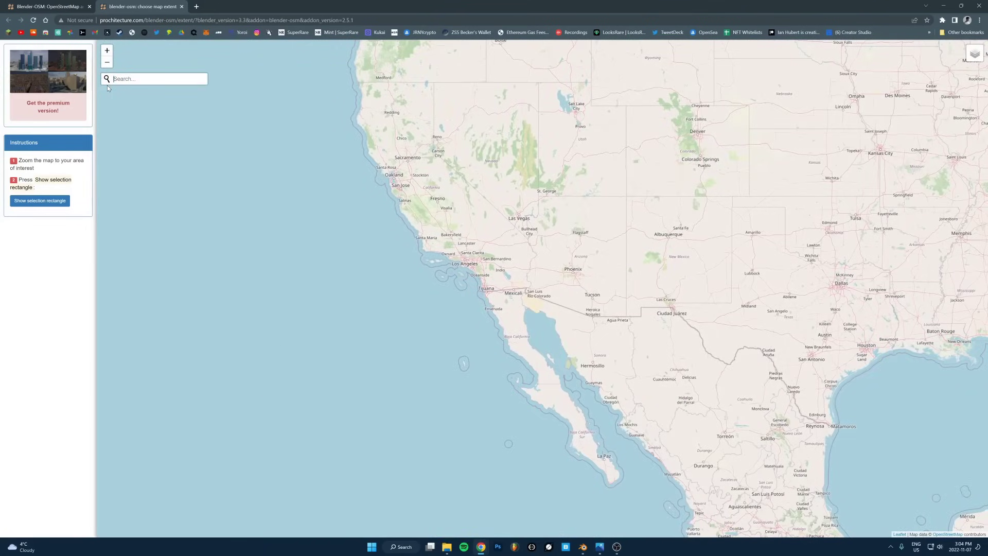
{"action": "type", "text": "seattle"}
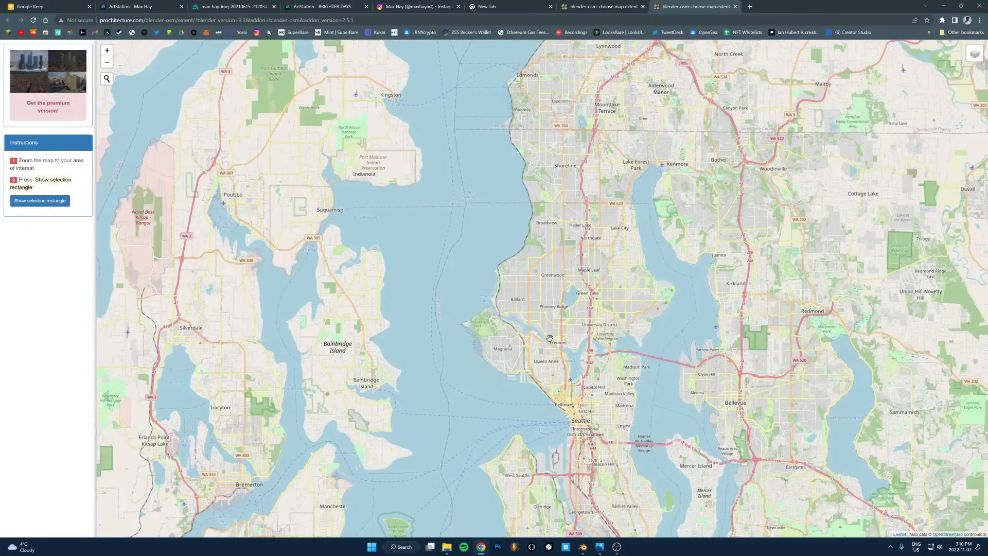
Show the selection rectangle over north Seattle and shrink it to about 3.8 x 3.7 km around Phinney Ridge.
{"action": "scroll", "coordinate": [622, 359], "scroll_direction": "up", "scroll_amount": 2}
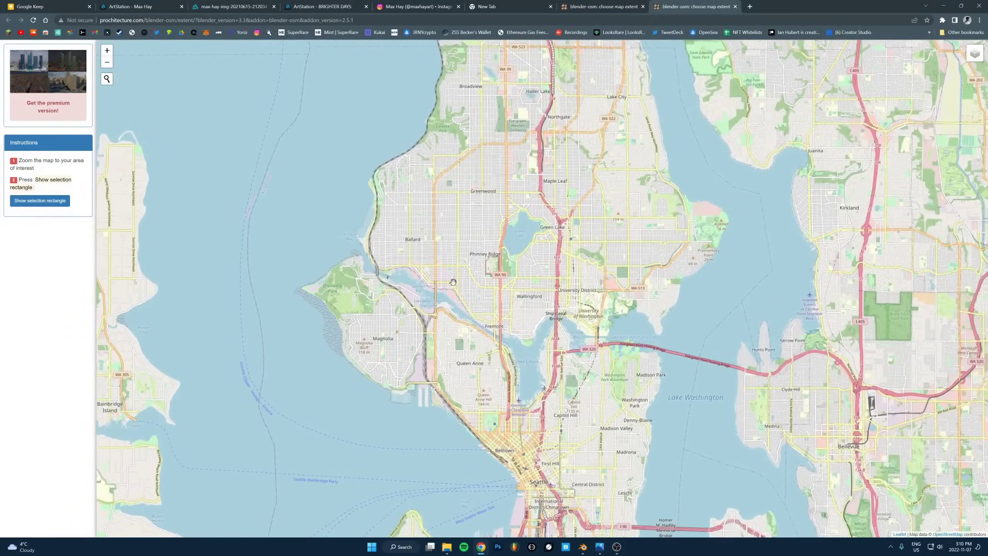
{"action": "left_click", "coordinate": [33, 202]}
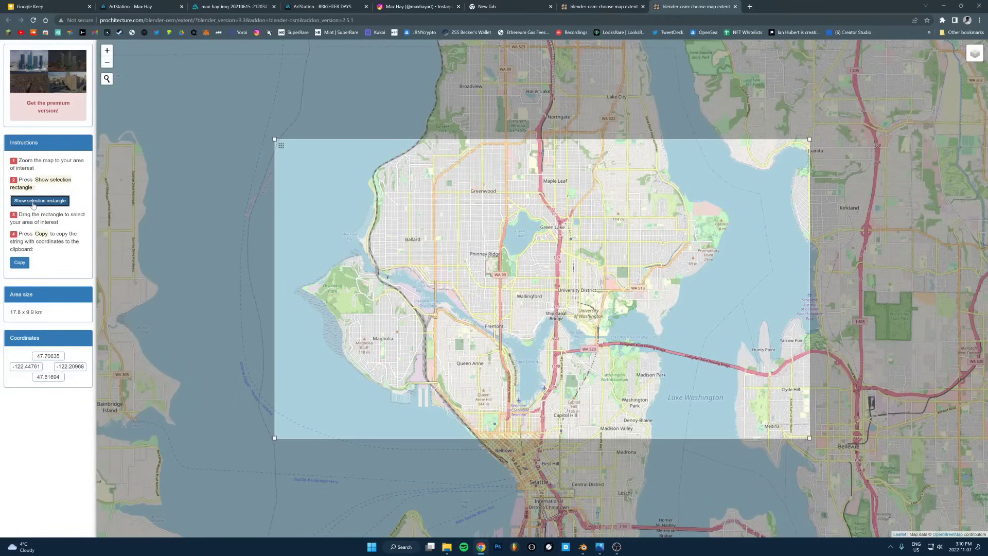
{"action": "left_click_drag", "start_coordinate": [275, 139], "coordinate": [413, 203]}
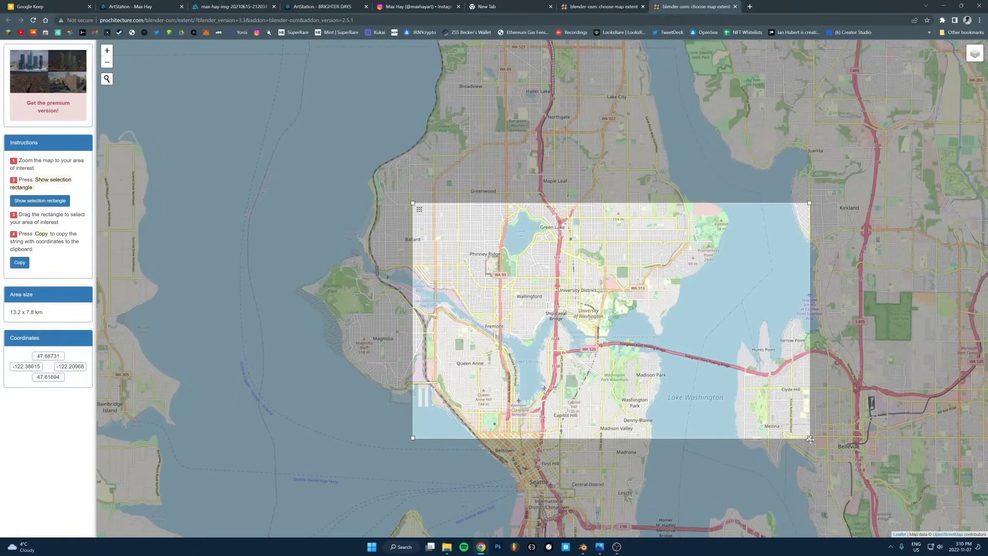
{"action": "left_click_drag", "start_coordinate": [810, 439], "coordinate": [510, 298]}
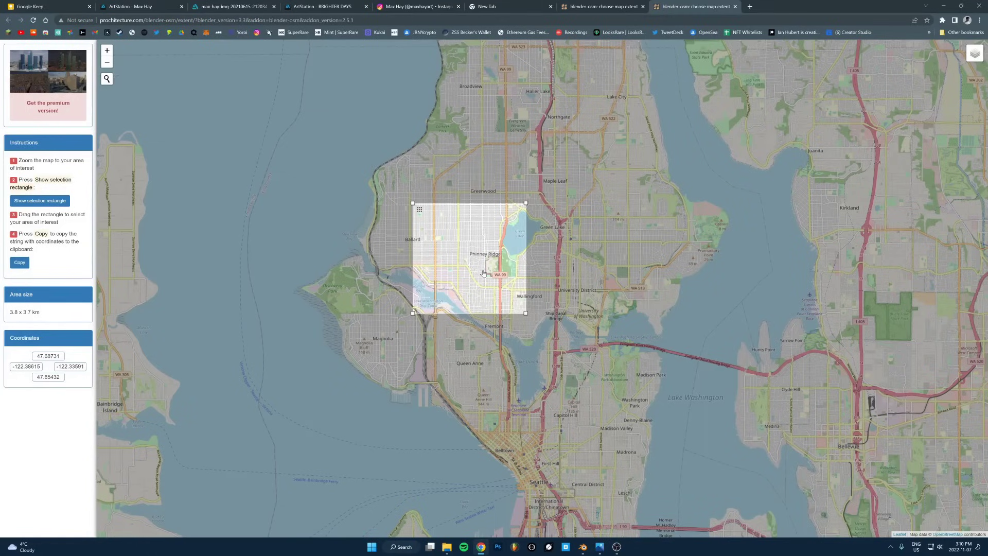
Reduce the selection rectangle to about 2.2 x 2.1 km by pulling in its southeast and northeast corners.
{"action": "left_click_drag", "start_coordinate": [468, 269], "coordinate": [443, 206]}
{"action": "scroll", "coordinate": [439, 208], "scroll_direction": "up", "scroll_amount": 2}
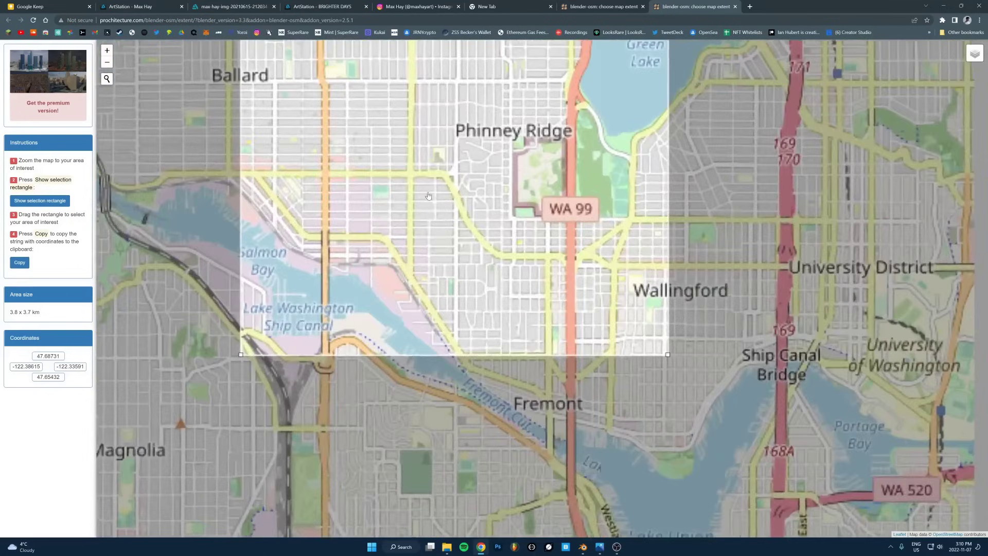
{"action": "scroll", "coordinate": [509, 267], "scroll_direction": "up", "scroll_amount": 1}
{"action": "scroll", "coordinate": [499, 258], "scroll_direction": "down", "scroll_amount": 1}
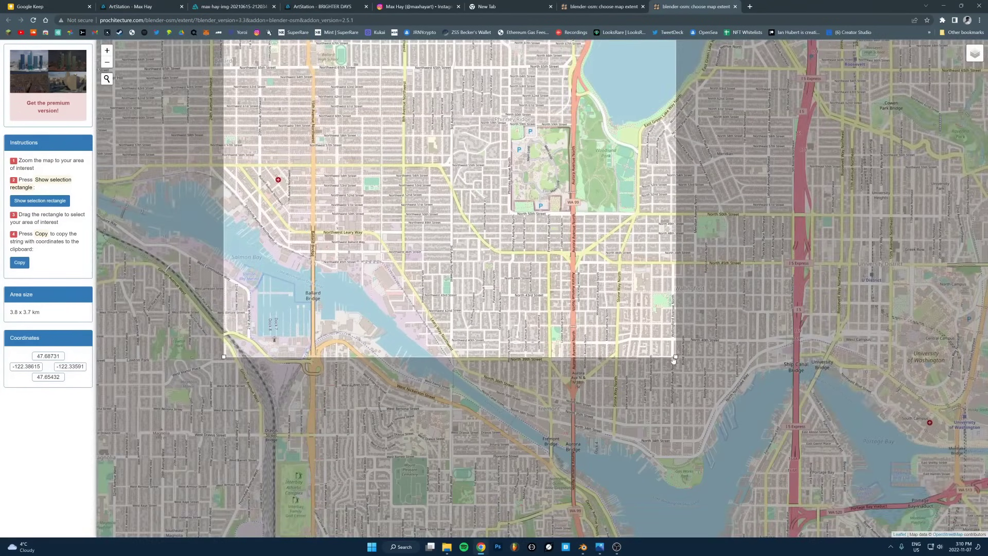
{"action": "left_click_drag", "start_coordinate": [674, 361], "coordinate": [565, 231]}
{"action": "left_click_drag", "start_coordinate": [395, 132], "coordinate": [481, 333]}
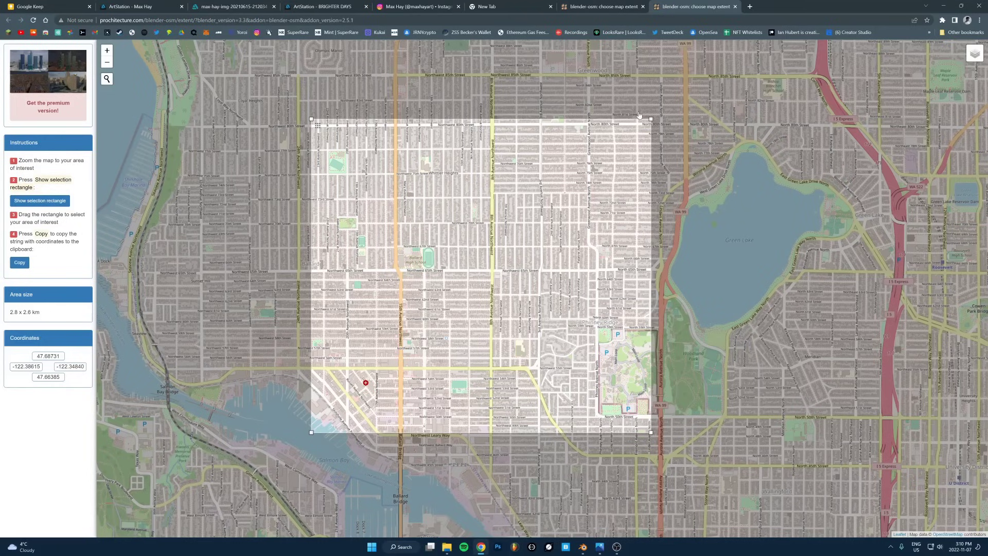
{"action": "left_click_drag", "start_coordinate": [652, 119], "coordinate": [573, 190]}
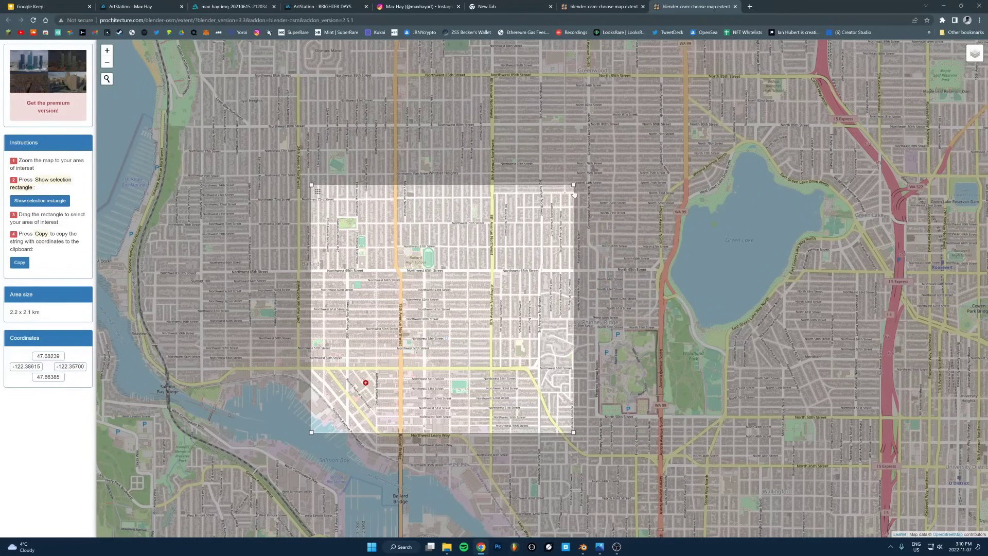
Tighten the selection rectangle from its northeast corner to about 1.9 x 1.8 km.
{"action": "scroll", "coordinate": [540, 307], "scroll_direction": "up", "scroll_amount": 2}
{"action": "scroll", "coordinate": [554, 286], "scroll_direction": "down", "scroll_amount": 1}
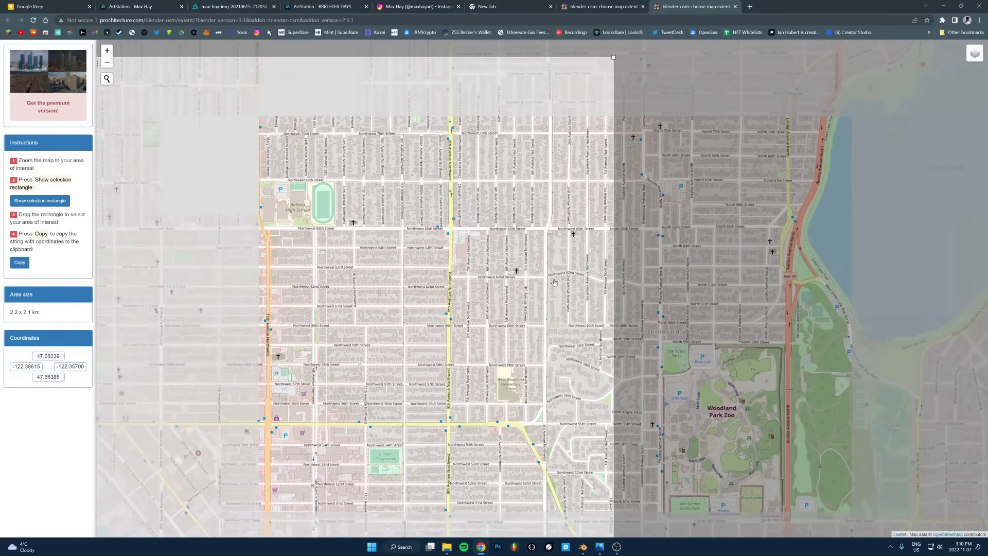
{"action": "left_click_drag", "start_coordinate": [411, 285], "coordinate": [664, 247]}
{"action": "left_click_drag", "start_coordinate": [696, 158], "coordinate": [669, 207]}
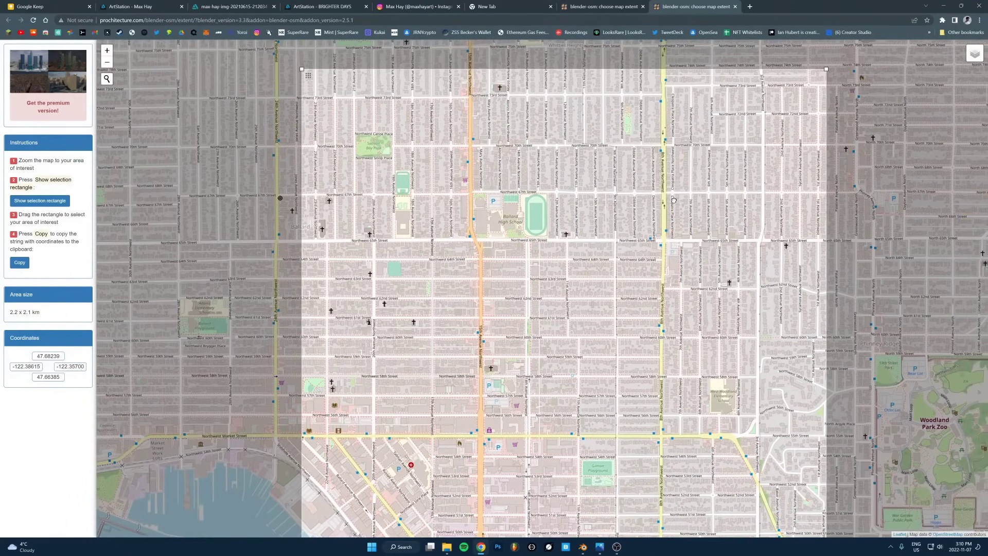
{"action": "left_click_drag", "start_coordinate": [825, 68], "coordinate": [763, 142]}
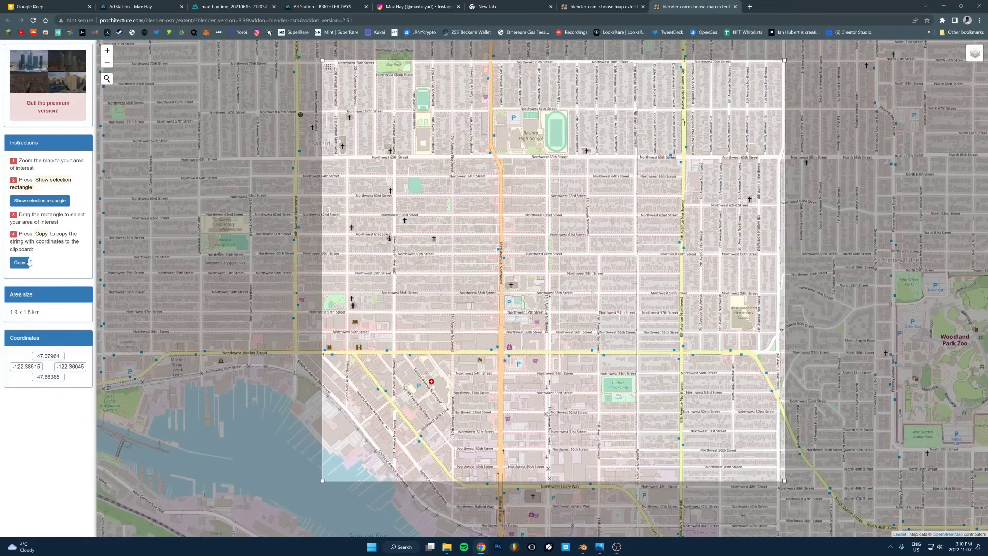
Copy the selected area's coordinates and paste them as the blender-osm extent in Blender.
{"action": "left_click", "coordinate": [29, 262]}
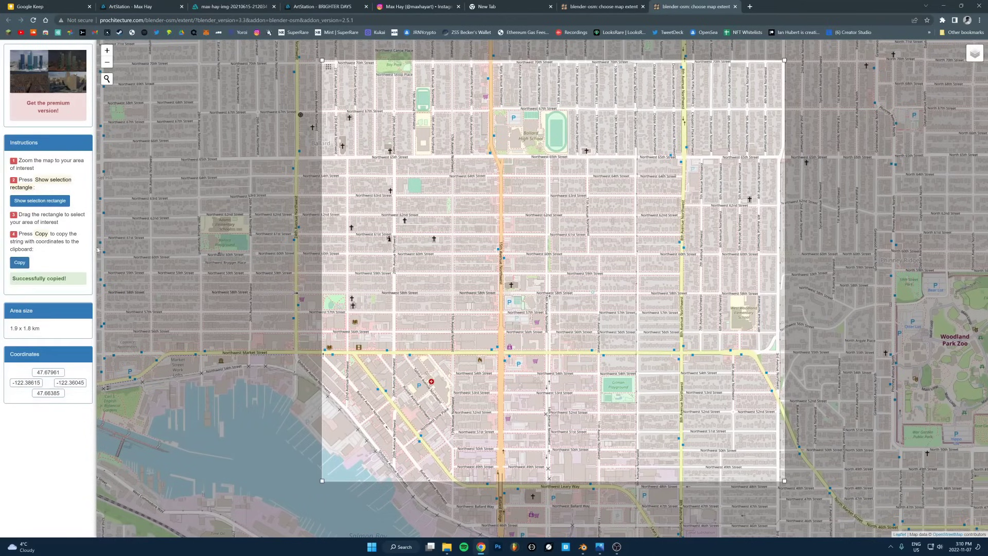
{"action": "left_click", "coordinate": [19, 262]}
{"action": "left_click", "coordinate": [481, 546]}
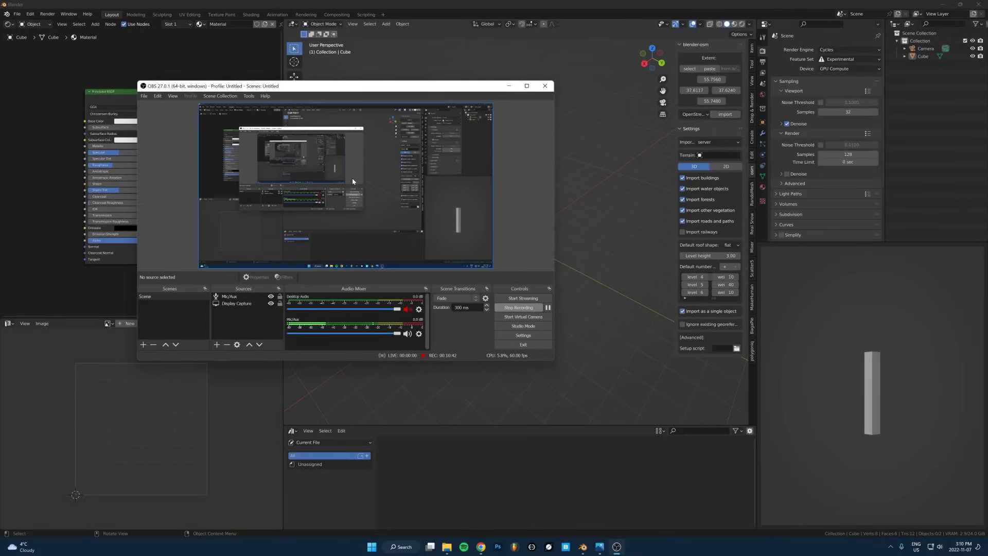
{"action": "left_click", "coordinate": [710, 70]}
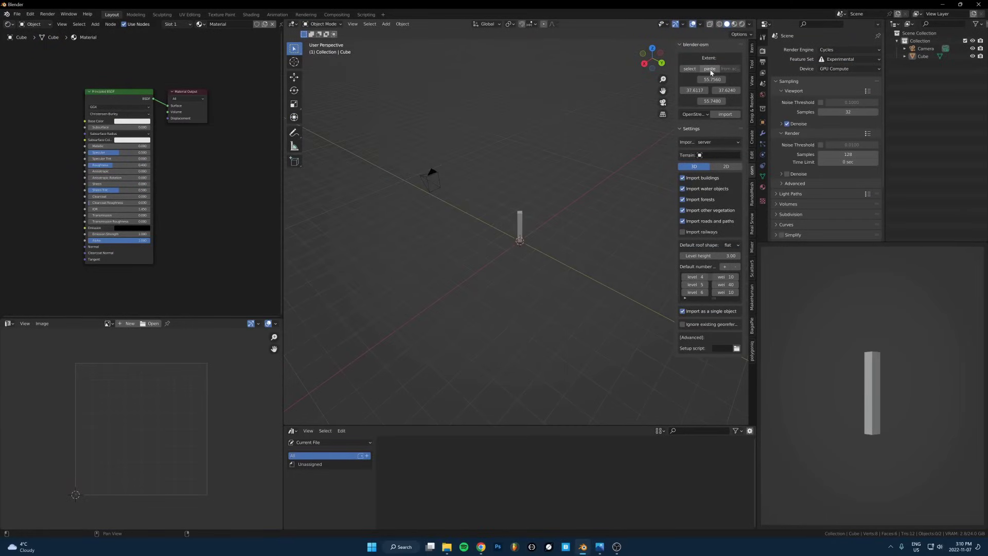
{"action": "left_click", "coordinate": [710, 70]}
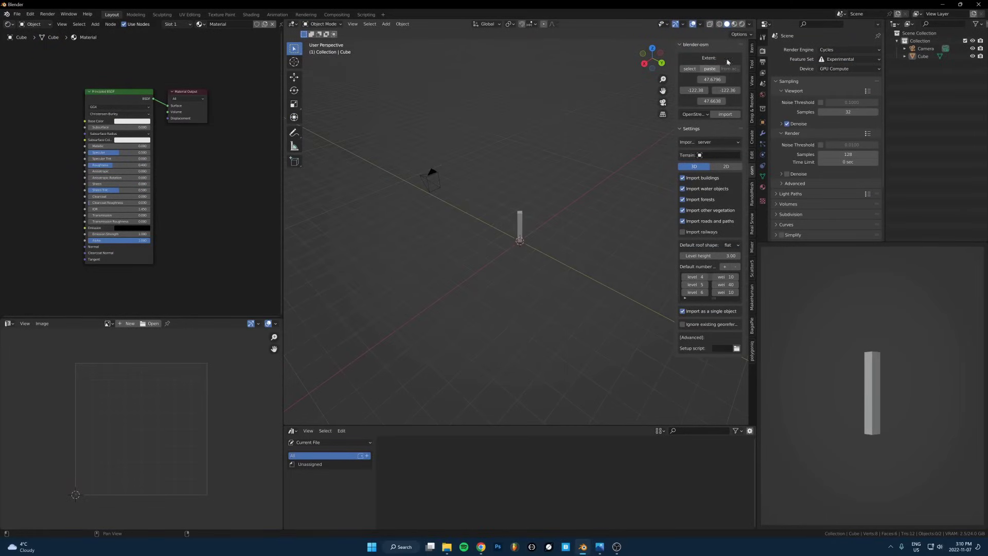
Import only the area's buildings, turning off water objects, forests, other vegetation, and roads and paths.
{"action": "left_click", "coordinate": [696, 189]}
{"action": "left_click", "coordinate": [695, 200]}
{"action": "left_click", "coordinate": [696, 210]}
{"action": "left_click", "coordinate": [695, 221]}
Examine the imported city buildings from a distance with the viewport sidebar hidden.
{"action": "scroll", "coordinate": [463, 237], "scroll_direction": "down", "scroll_amount": 10}
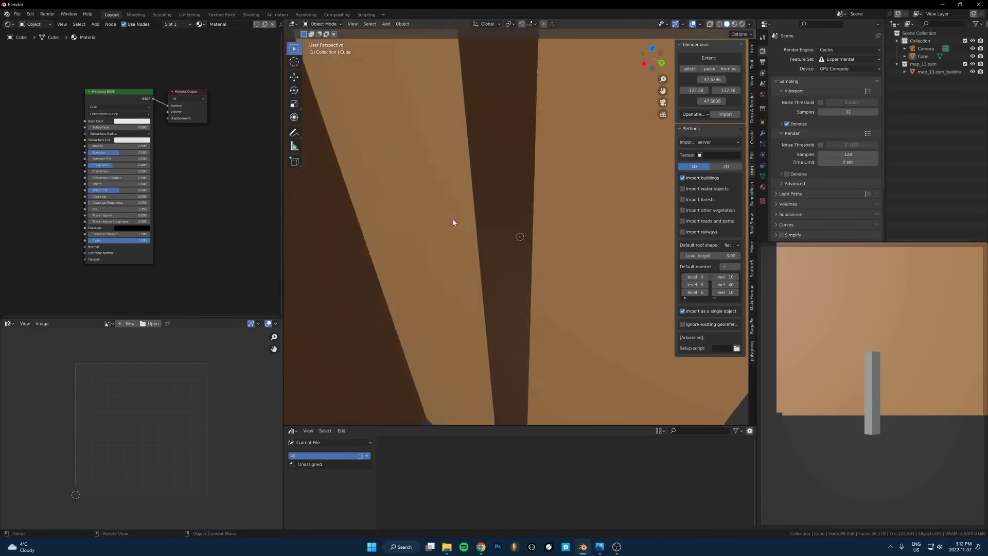
{"action": "scroll", "coordinate": [515, 196], "scroll_direction": "down", "scroll_amount": 6}
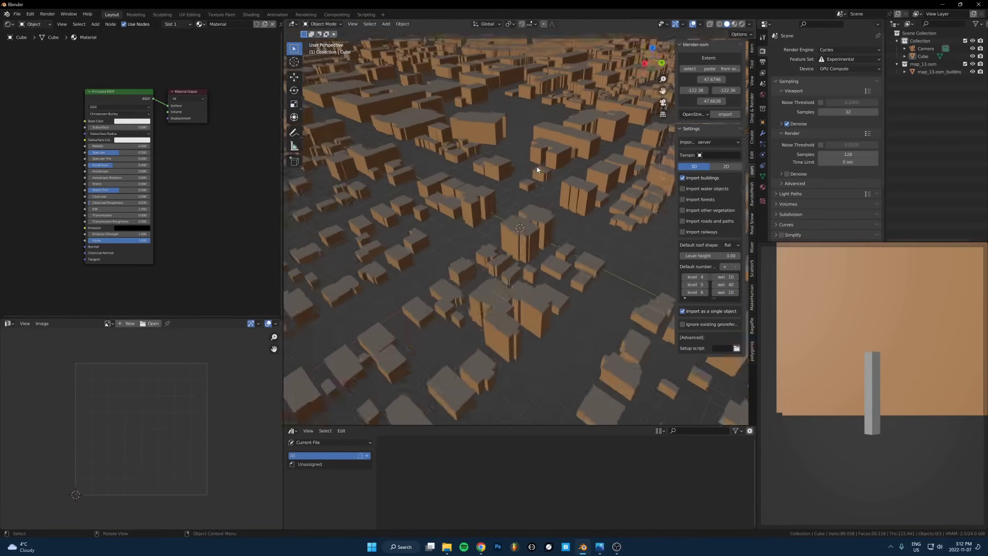
{"action": "middle_click_drag", "start_coordinate": [549, 191], "coordinate": [551, 235]}
{"action": "key", "text": "n"}
{"action": "scroll", "coordinate": [549, 238], "scroll_direction": "down", "scroll_amount": 4}
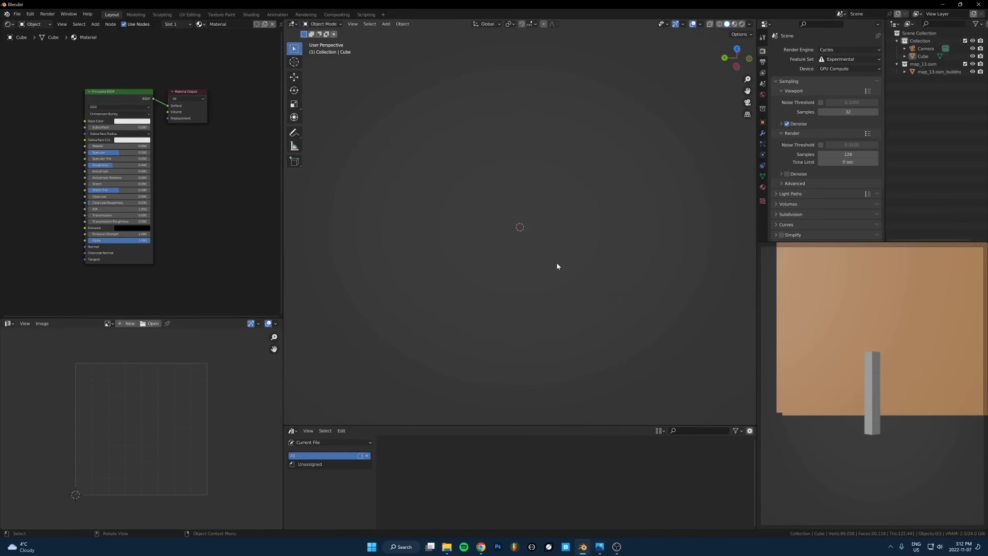
{"action": "scroll", "coordinate": [533, 267], "scroll_direction": "up", "scroll_amount": 3}
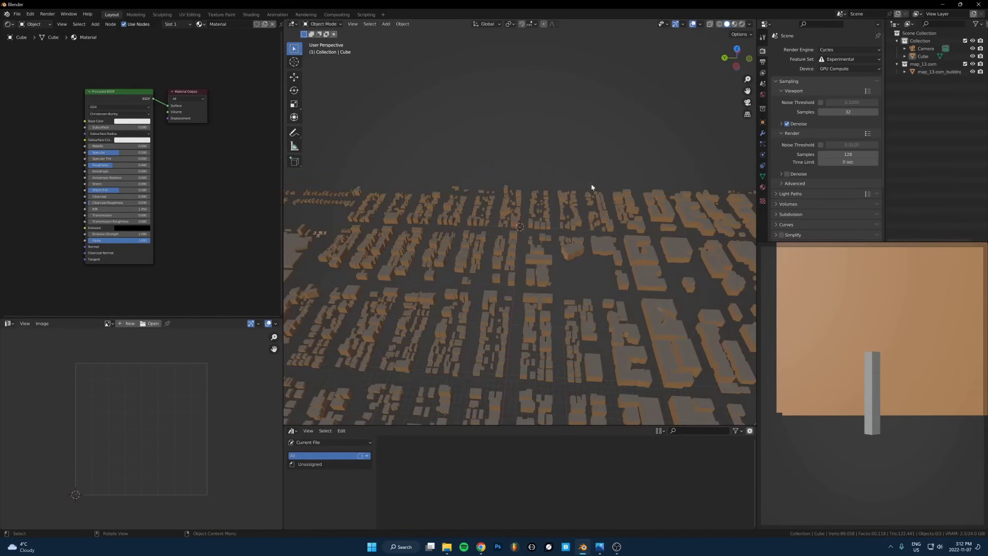
Set the 3D viewport's clip end distance to 10000 m so the imported city can be viewed in full.
{"action": "key", "text": "n"}
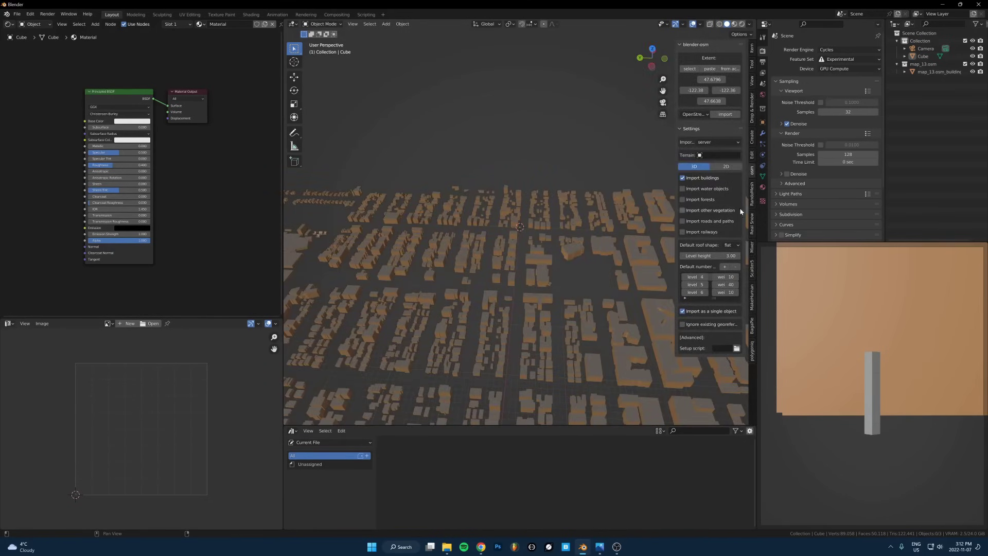
{"action": "left_click", "coordinate": [752, 83]}
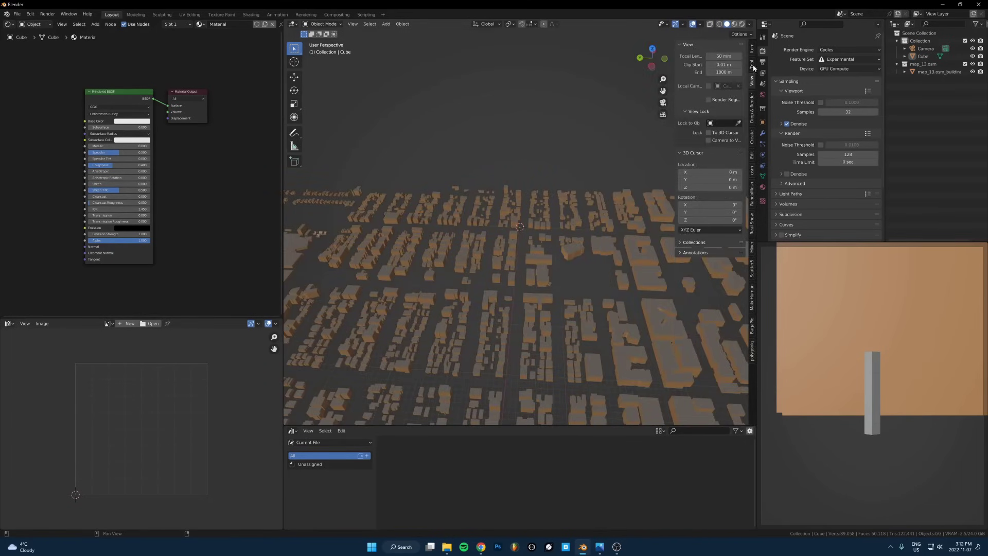
{"action": "left_click", "coordinate": [721, 73]}
{"action": "left_click", "coordinate": [710, 72]}
{"action": "type", "text": "0"}
{"action": "key", "text": "Return"}
{"action": "scroll", "coordinate": [563, 215], "scroll_direction": "down", "scroll_amount": 10}
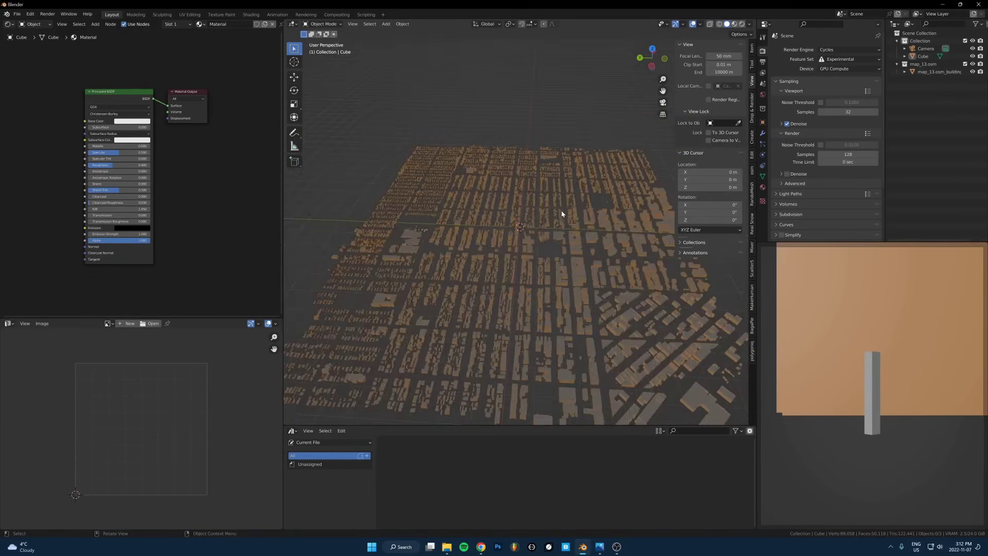
{"action": "middle_click_drag", "start_coordinate": [567, 247], "coordinate": [538, 234]}
{"action": "scroll", "coordinate": [535, 241], "scroll_direction": "up", "scroll_amount": 8}
{"action": "middle_click_drag", "start_coordinate": [496, 258], "coordinate": [546, 242]}
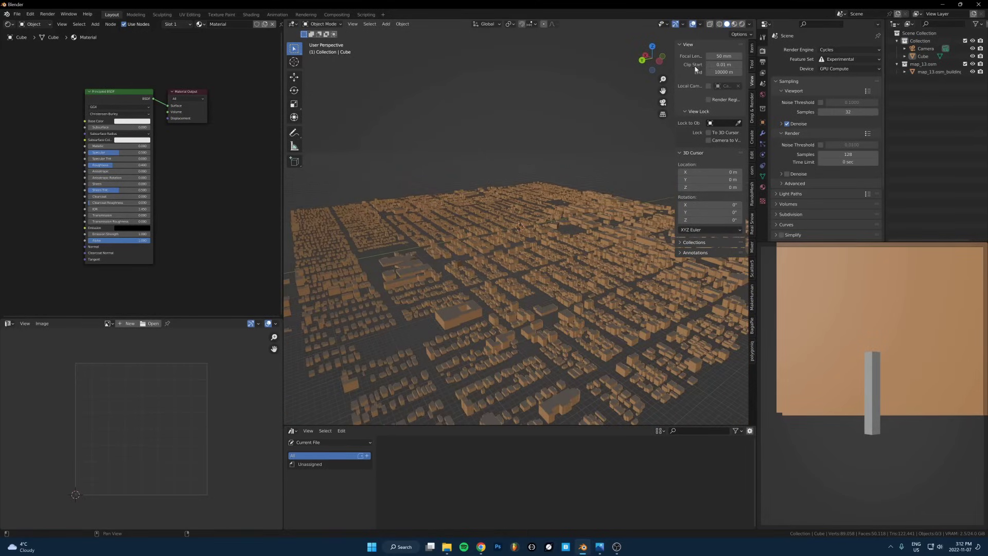
Set the 3D viewport's clip start distance to 1 m and hide the viewport sidebar.
{"action": "left_click", "coordinate": [728, 65]}
{"action": "left_click", "coordinate": [678, 88]}
{"action": "left_click", "coordinate": [723, 64]}
{"action": "type", "text": "1"}
{"action": "key", "text": "Return"}
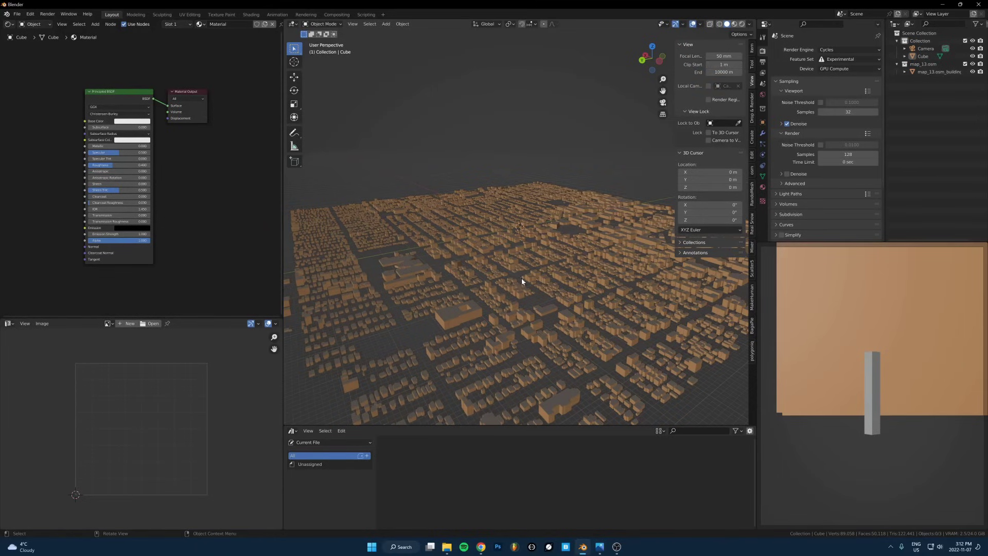
{"action": "middle_click_drag", "start_coordinate": [490, 178], "coordinate": [533, 261]}
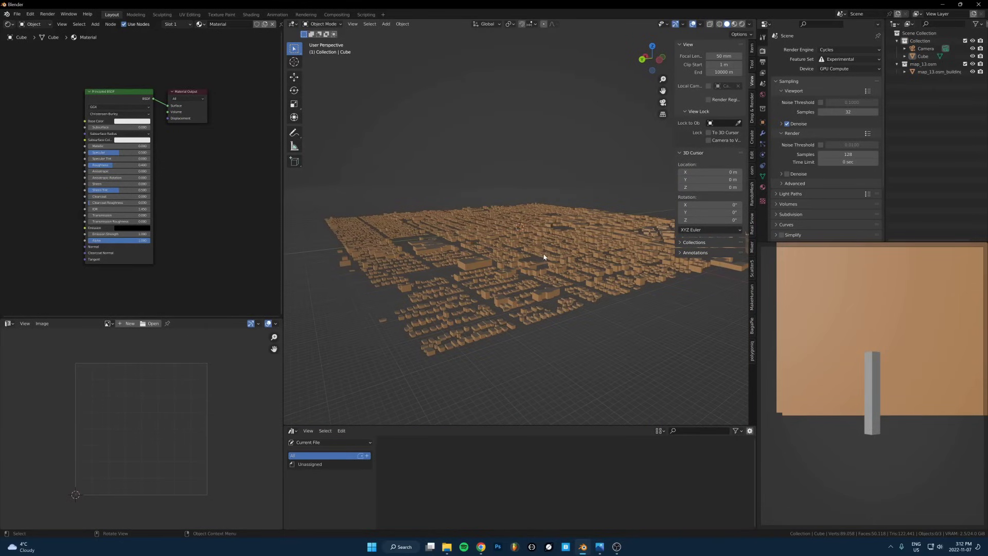
{"action": "scroll", "coordinate": [528, 276], "scroll_direction": "up", "scroll_amount": 3}
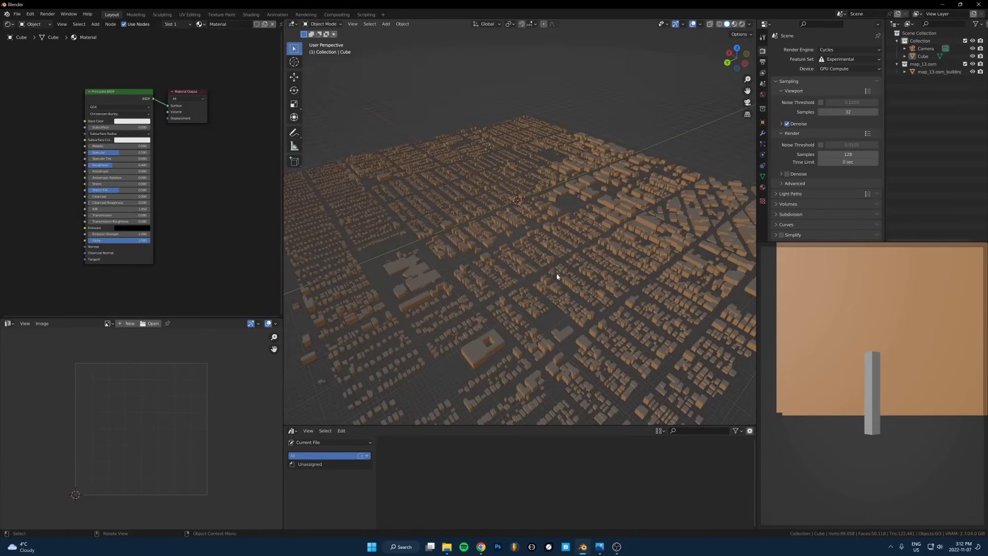
Switch the viewport to rendered shading and look at the city buildings up close.
{"action": "key", "text": "z"}
{"action": "left_click", "coordinate": [536, 244]}
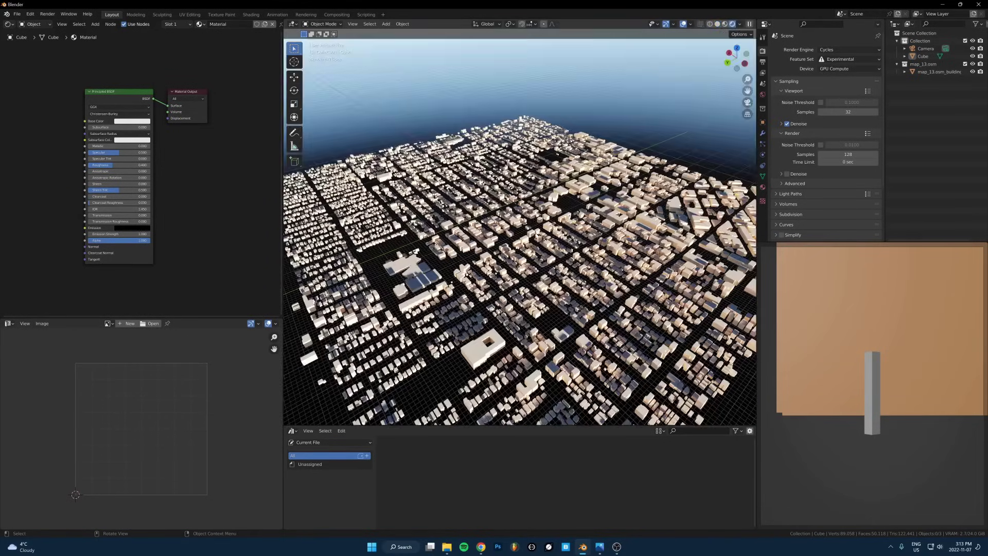
{"action": "middle_click_drag", "start_coordinate": [559, 249], "coordinate": [554, 235]}
{"action": "scroll", "coordinate": [546, 237], "scroll_direction": "up", "scroll_amount": 3}
{"action": "middle_click_drag", "start_coordinate": [521, 329], "coordinate": [519, 320]}
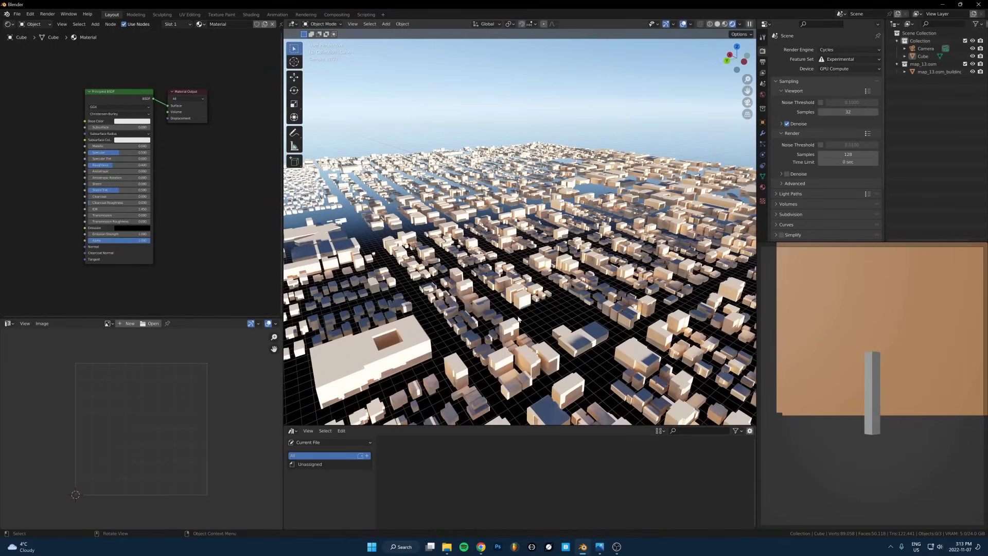
Select the imported buildings object and enable shader nodes for its wall and roof materials.
{"action": "left_click", "coordinate": [523, 304]}
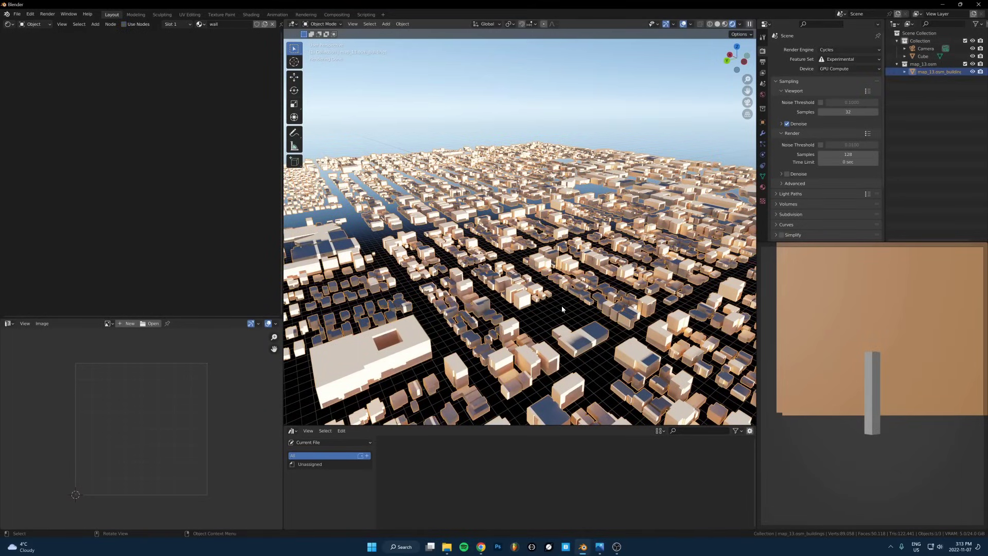
{"action": "left_click", "coordinate": [763, 176]}
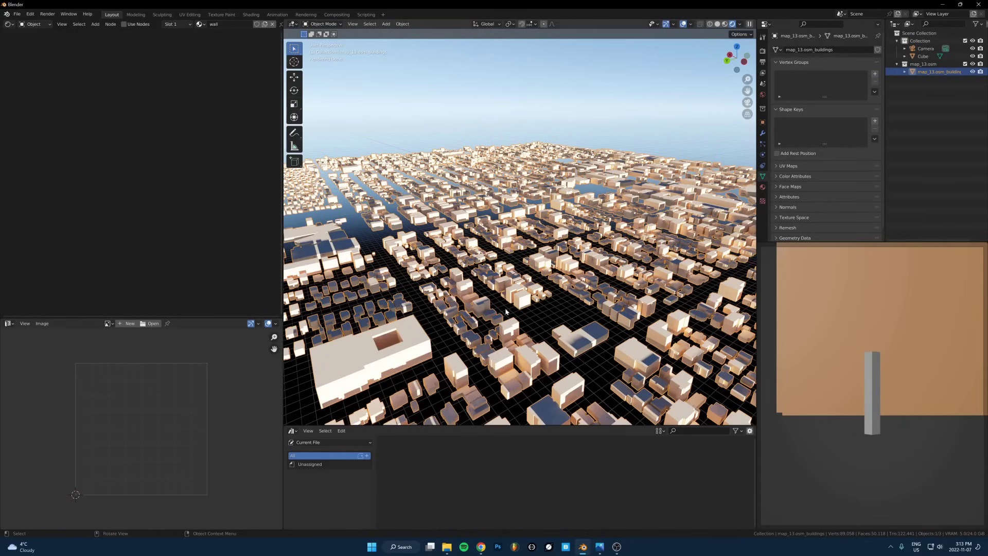
{"action": "scroll", "coordinate": [476, 329], "scroll_direction": "down", "scroll_amount": 4}
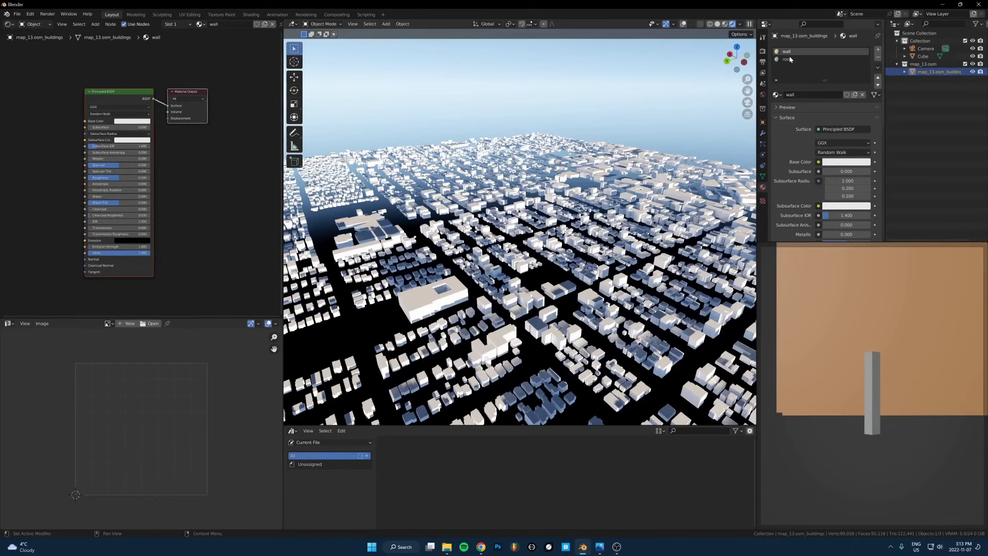
{"action": "left_click", "coordinate": [788, 59]}
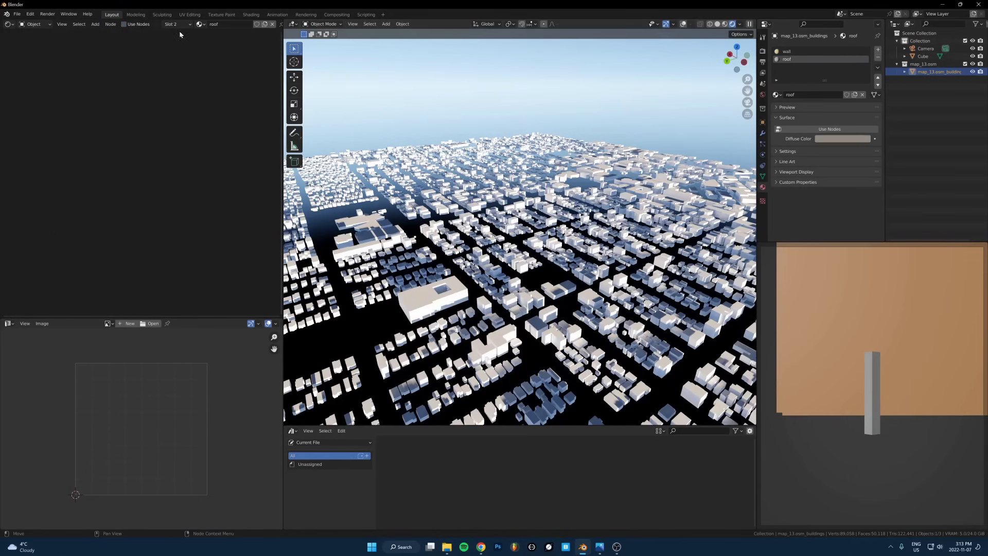
{"action": "left_click", "coordinate": [141, 23]}
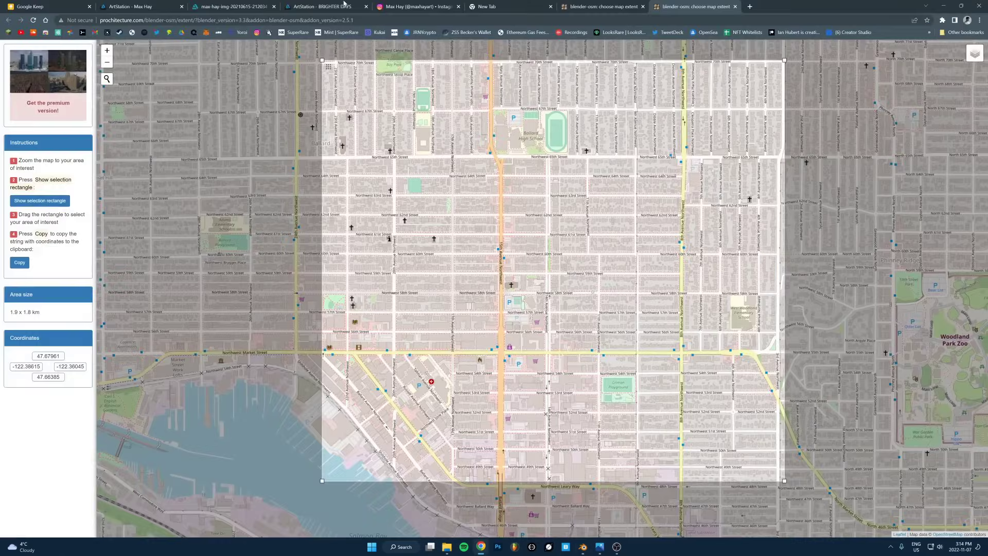
Switch to the browser, search textures.com for "building", and browse the results for seamless facade textures.
{"action": "left_click", "coordinate": [750, 7]}
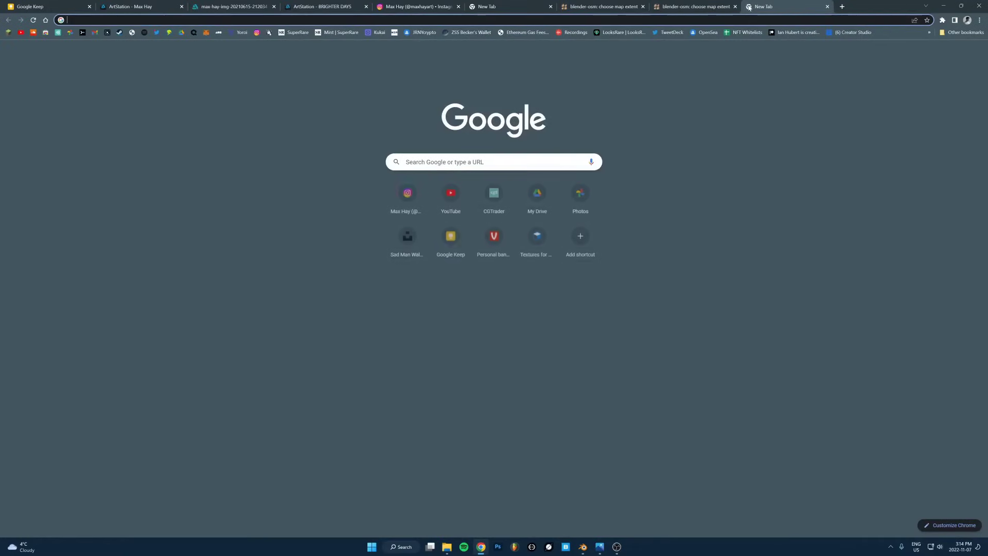
{"action": "type", "text": "textures.com"}
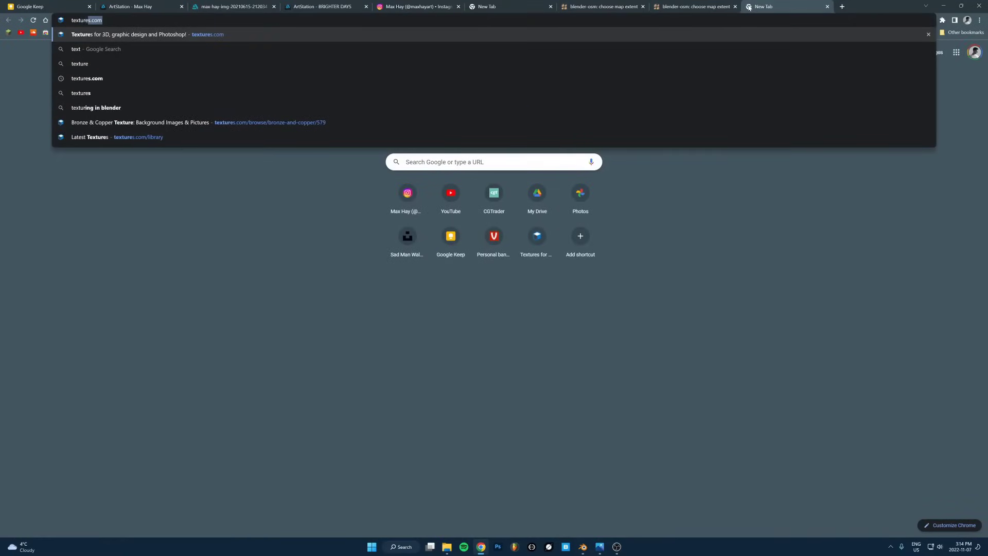
{"action": "key", "text": "Return"}
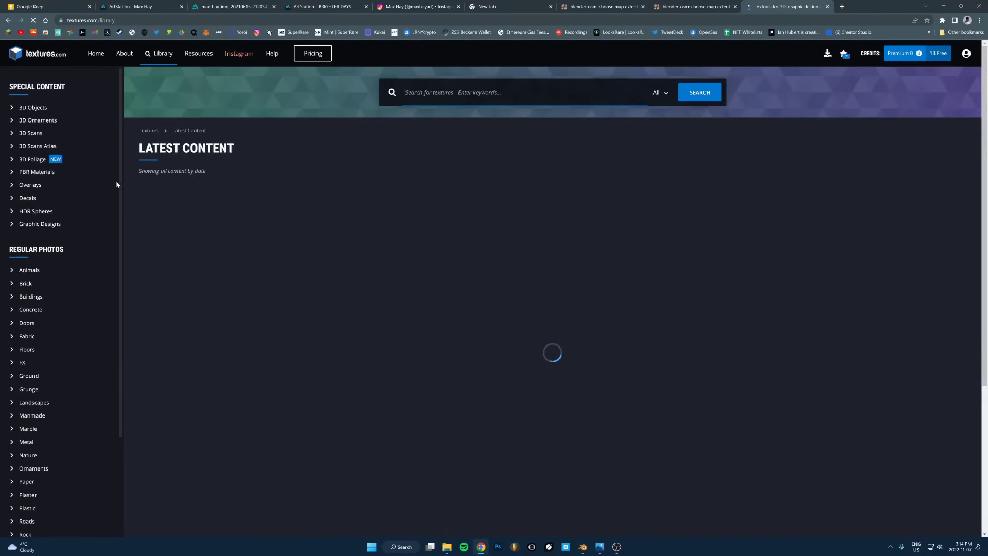
{"action": "type", "text": "building"}
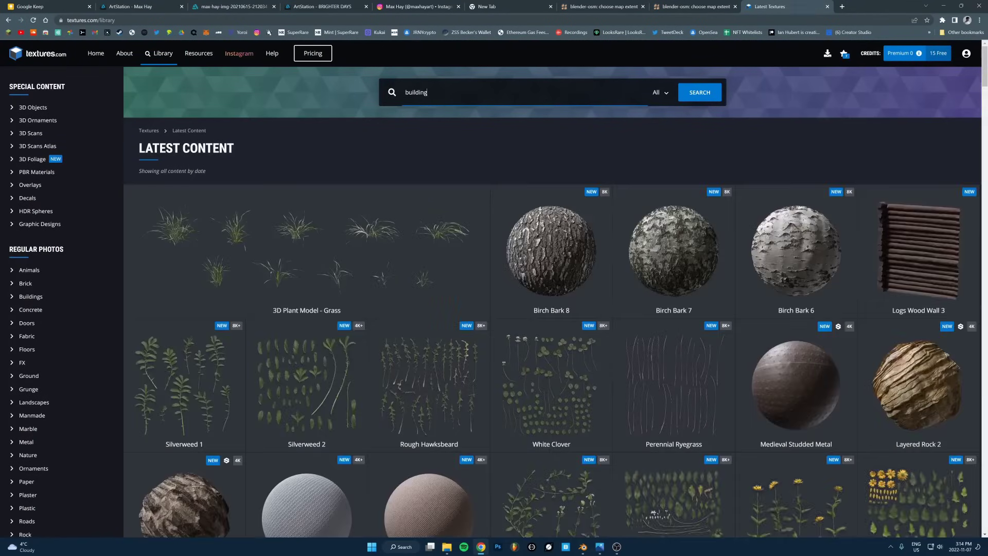
{"action": "key", "text": "Return"}
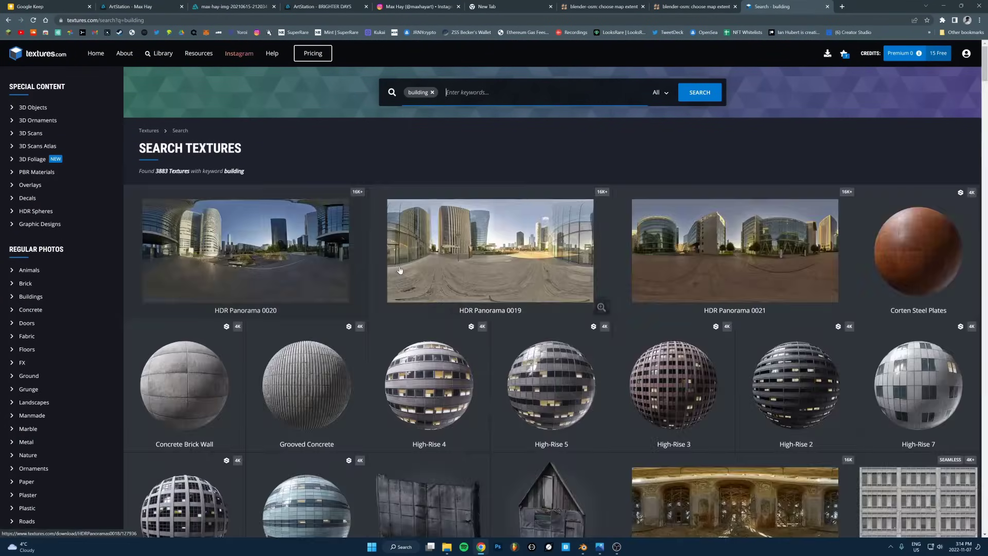
{"action": "scroll", "coordinate": [339, 272], "scroll_direction": "down", "scroll_amount": 3}
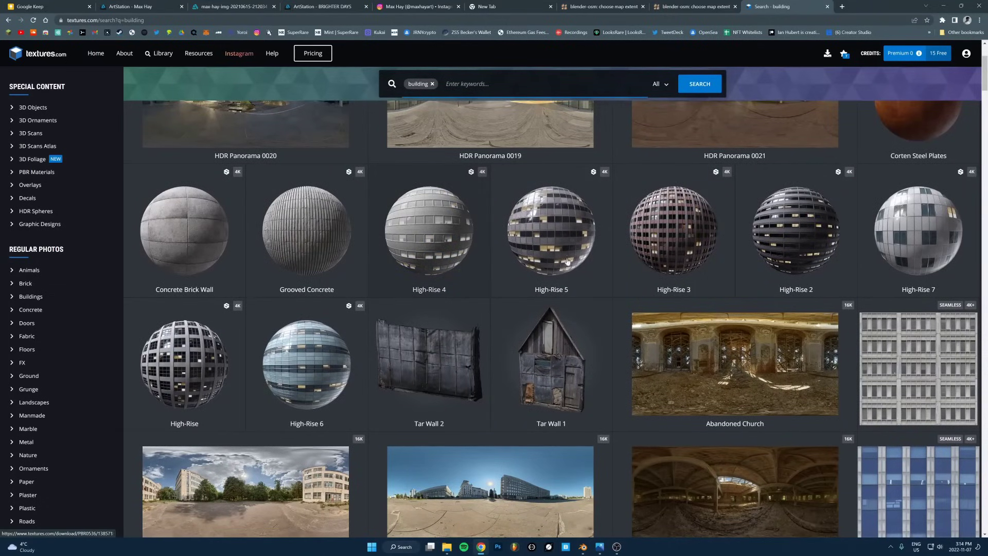
{"action": "scroll", "coordinate": [567, 262], "scroll_direction": "down", "scroll_amount": 12}
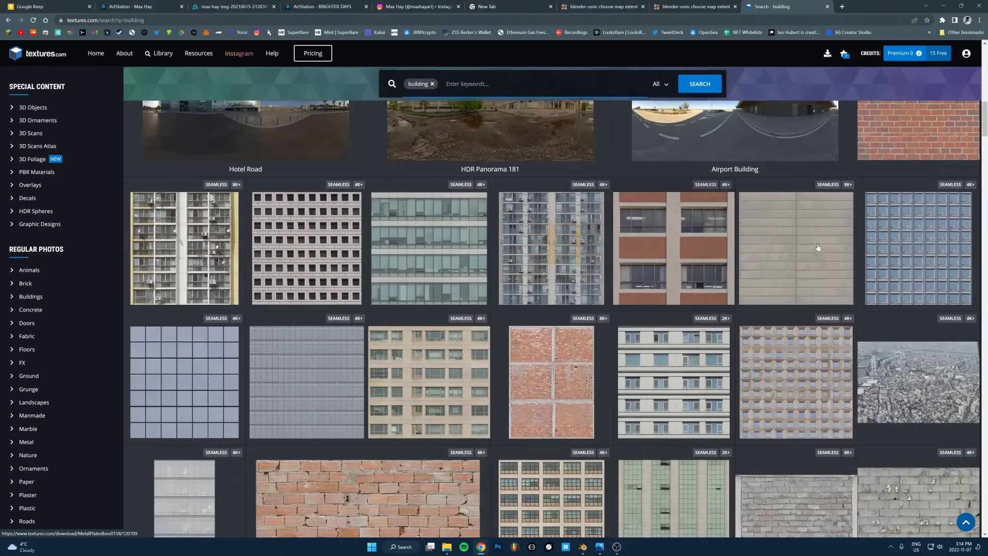
{"action": "scroll", "coordinate": [430, 255], "scroll_direction": "down", "scroll_amount": 3}
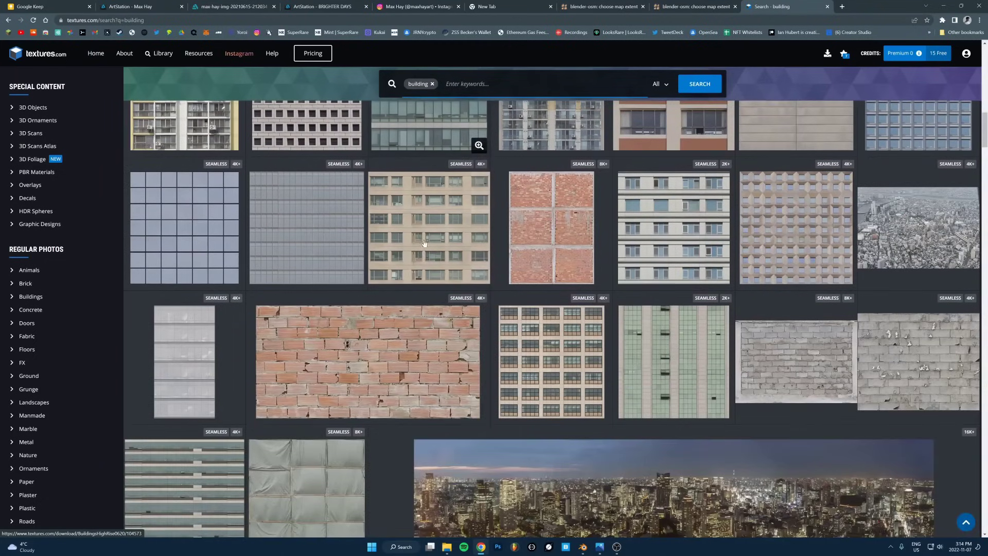
{"action": "scroll", "coordinate": [463, 368], "scroll_direction": "up", "scroll_amount": 4}
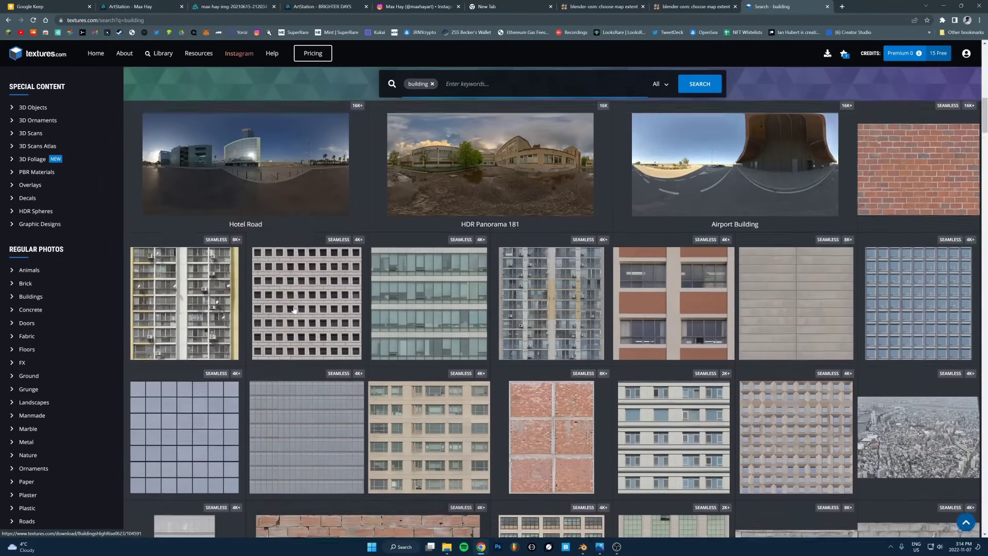
{"action": "scroll", "coordinate": [690, 276], "scroll_direction": "down", "scroll_amount": 3}
{"action": "scroll", "coordinate": [690, 277], "scroll_direction": "down", "scroll_amount": 15}
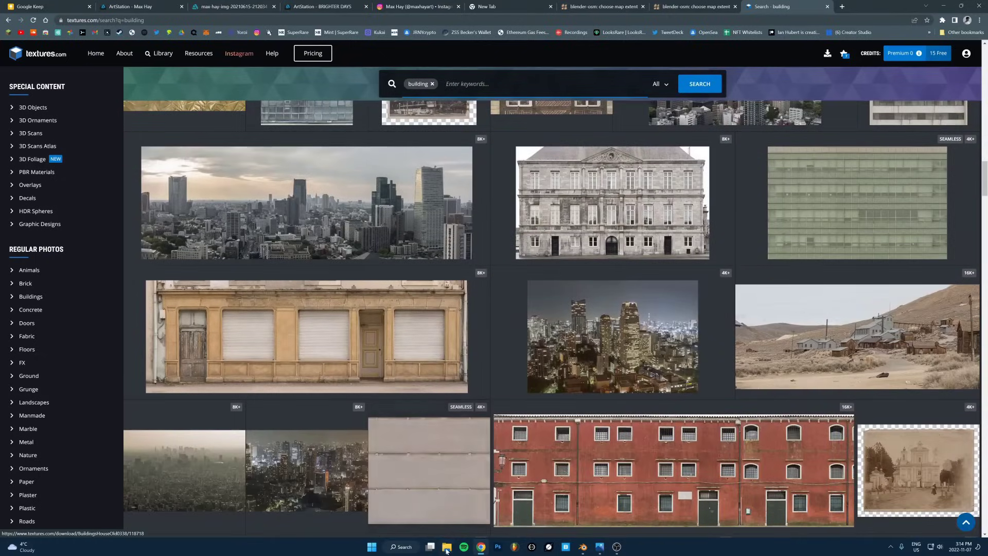
Open the Buildings texture folder in File Explorer and preview its high-rise facade images.
{"action": "left_click", "coordinate": [447, 551]}
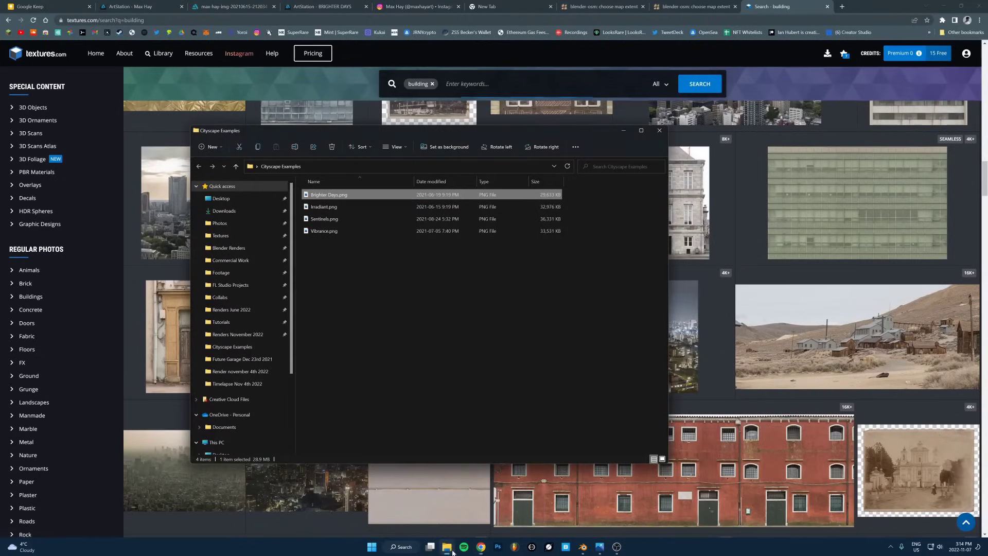
{"action": "left_click", "coordinate": [428, 384]}
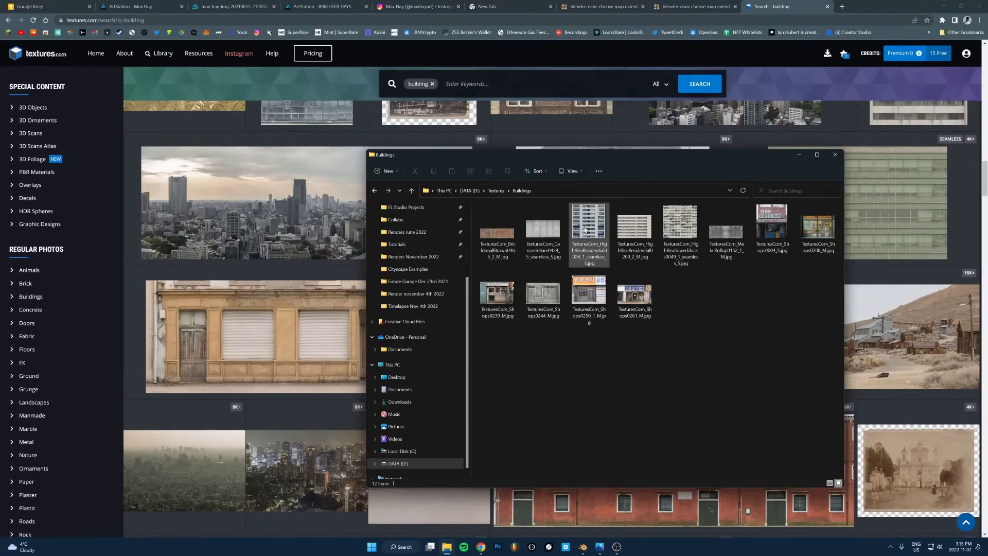
{"action": "double_click", "coordinate": [586, 230]}
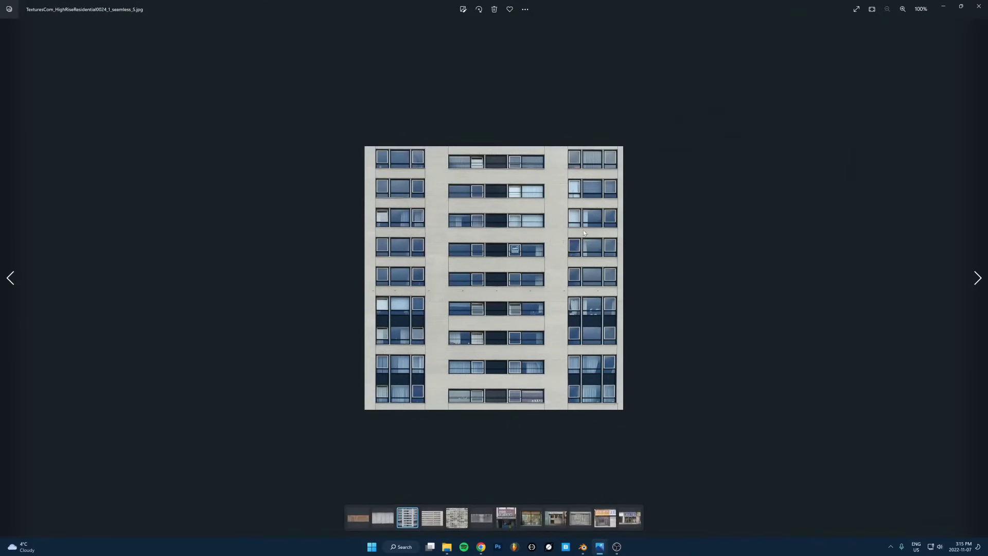
{"action": "key", "text": "Right"}
{"action": "key", "text": "Right"}
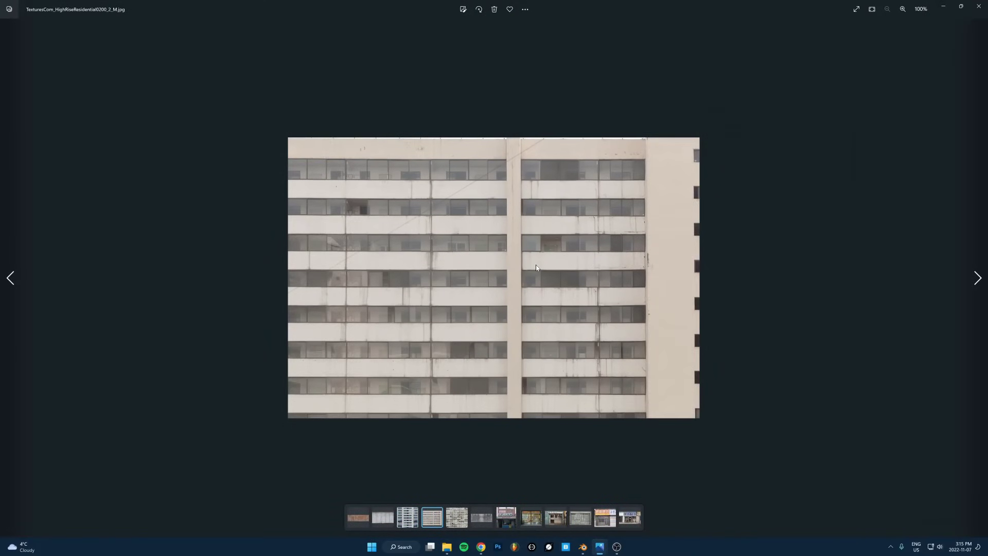
{"action": "key", "text": "Left"}
{"action": "key", "text": "Left"}
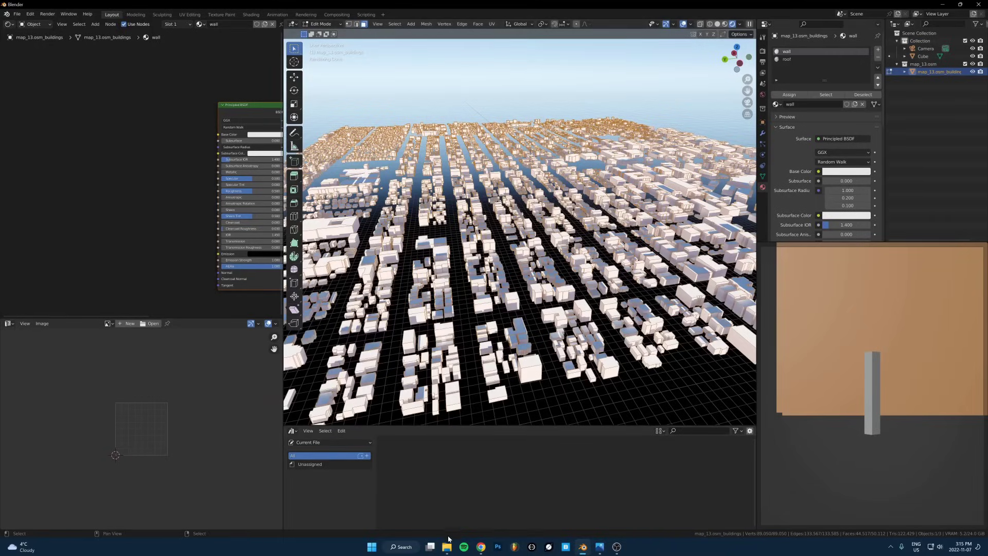
Add TexturesCom_HighRiseTowerblocks0049_1_seamless_S.jpg as an image texture node beside the wall material's Principled BSDF.
{"action": "left_click", "coordinate": [448, 546]}
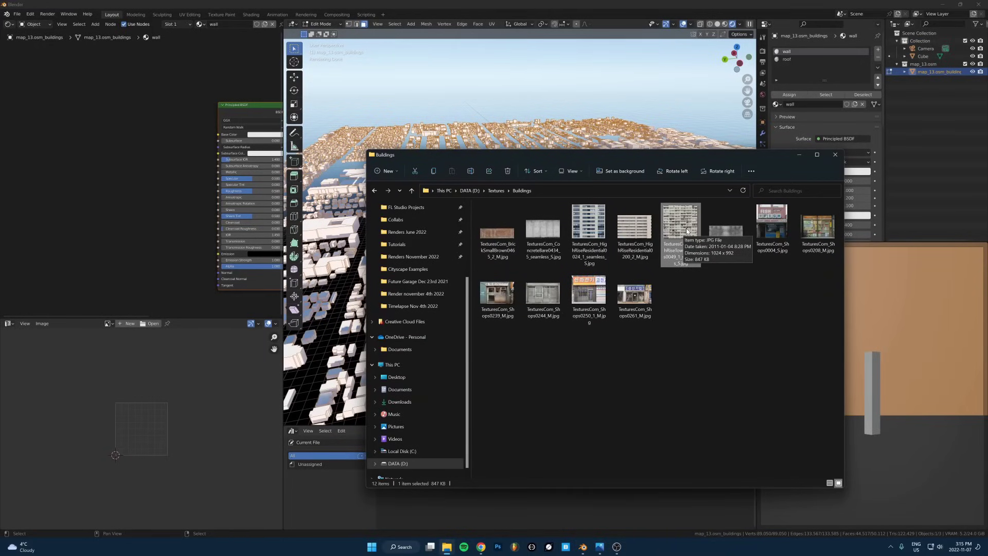
{"action": "left_click_drag", "start_coordinate": [685, 229], "coordinate": [114, 169]}
{"action": "left_click_drag", "start_coordinate": [82, 133], "coordinate": [85, 134]}
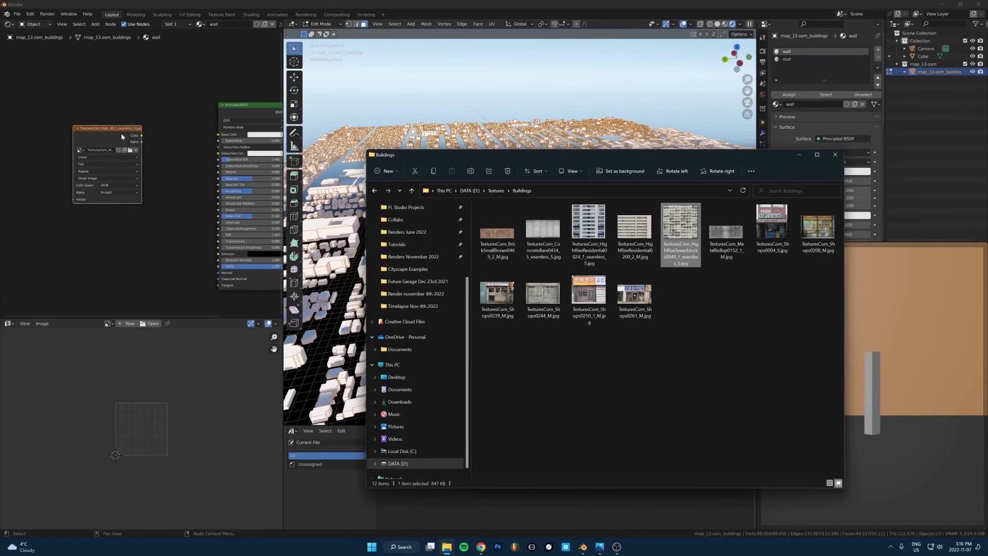
{"action": "scroll", "coordinate": [135, 173], "scroll_direction": "up", "scroll_amount": 5}
{"action": "left_click_drag", "start_coordinate": [108, 133], "coordinate": [93, 182]}
Connect the facade image's Color output to the Principled BSDF's Base Color and Roughness.
{"action": "left_click", "coordinate": [169, 218]}
{"action": "middle_click_drag", "start_coordinate": [161, 192], "coordinate": [68, 207]}
{"action": "left_click_drag", "start_coordinate": [30, 189], "coordinate": [165, 132]}
{"action": "left_click_drag", "start_coordinate": [31, 188], "coordinate": [189, 215]}
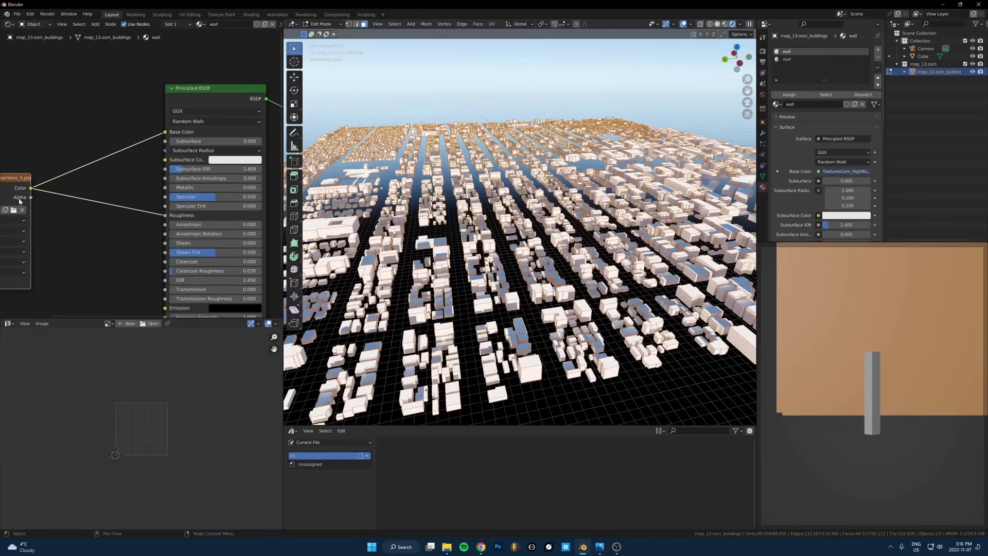
Unwrap the selected building wall faces with Cube Projection.
{"action": "scroll", "coordinate": [530, 200], "scroll_direction": "up", "scroll_amount": 6}
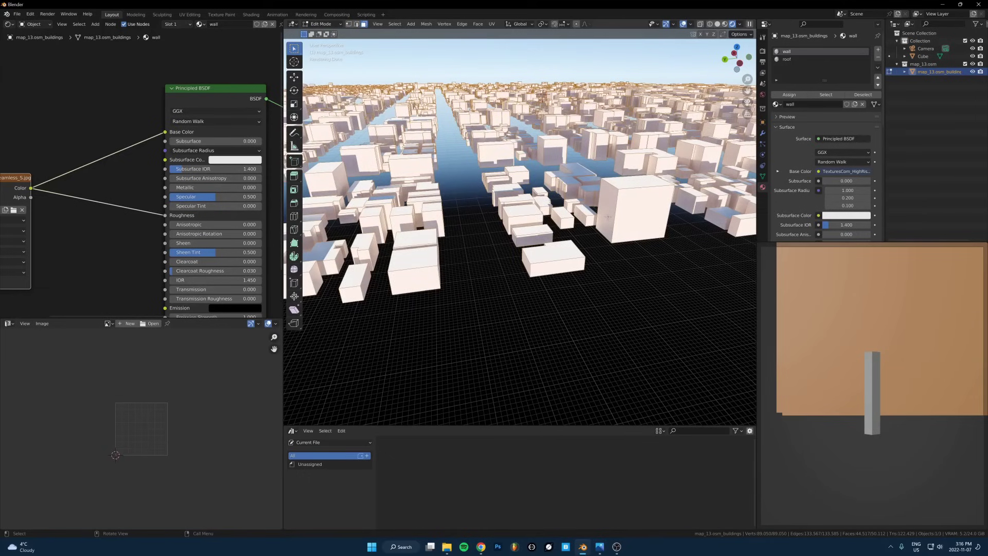
{"action": "key", "text": "u"}
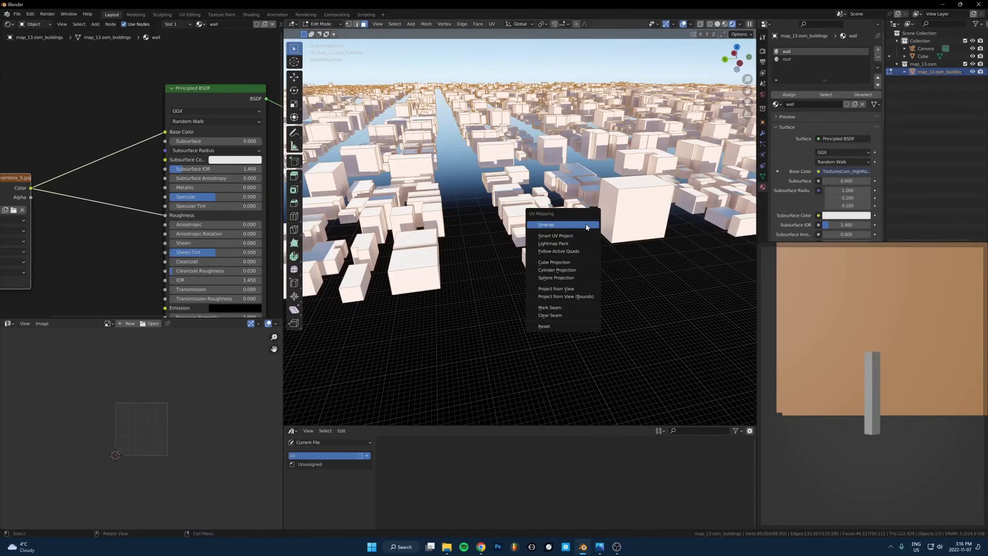
{"action": "left_click", "coordinate": [563, 263]}
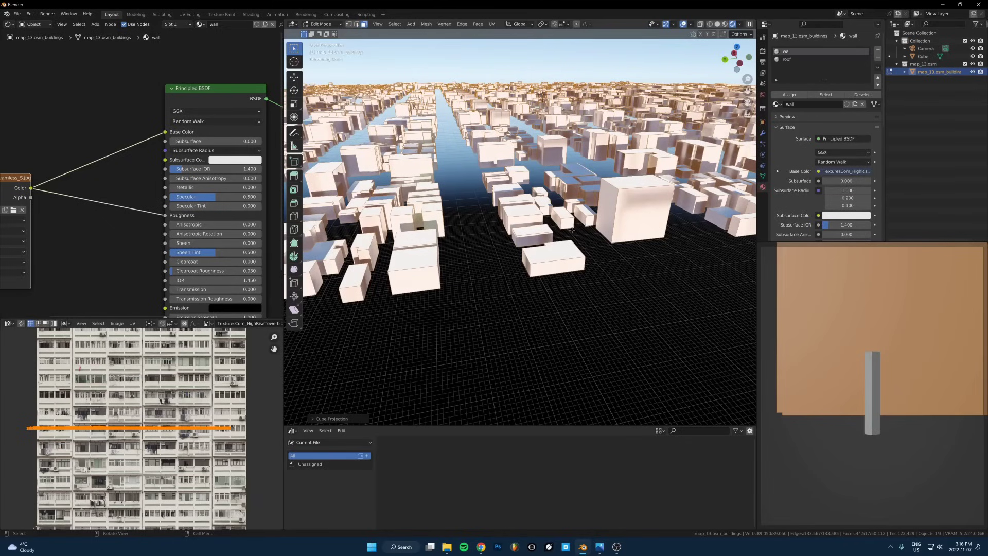
Reapply Cube Projection to the selected building wall faces and check the facade texture on the city.
{"action": "key", "text": "u"}
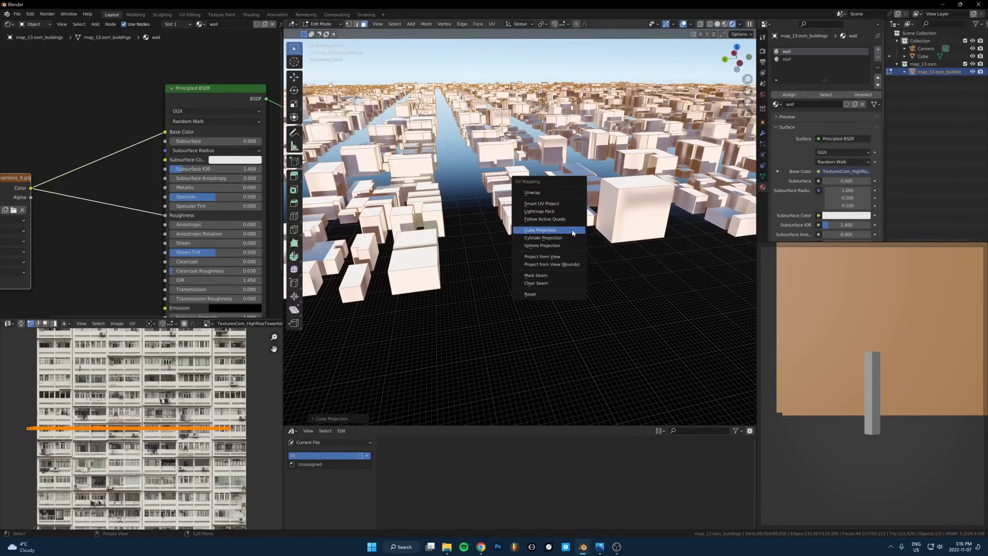
{"action": "left_click", "coordinate": [533, 232]}
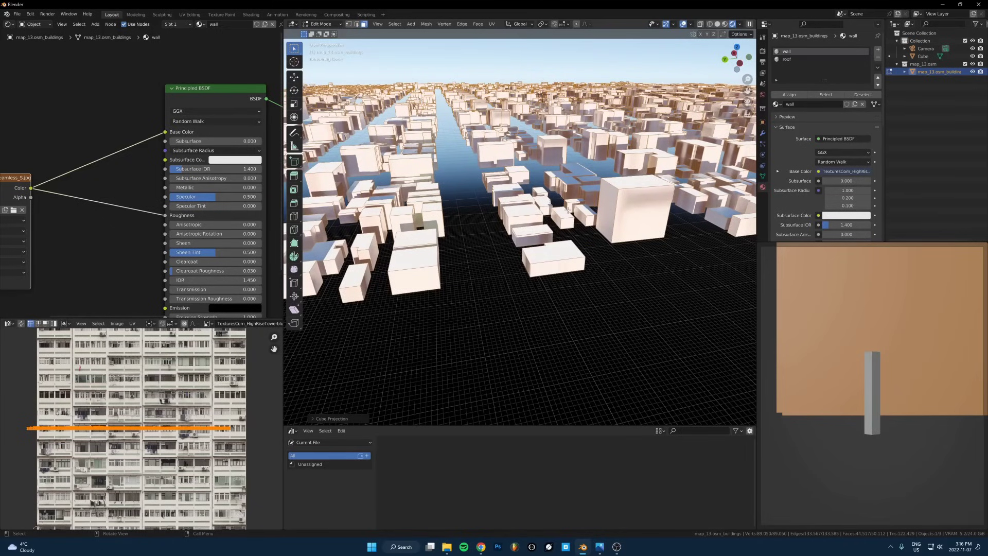
{"action": "scroll", "coordinate": [568, 211], "scroll_direction": "down", "scroll_amount": 5}
{"action": "scroll", "coordinate": [568, 210], "scroll_direction": "up", "scroll_amount": 5}
{"action": "key", "text": "Tab"}
{"action": "scroll", "coordinate": [568, 211], "scroll_direction": "down", "scroll_amount": 10}
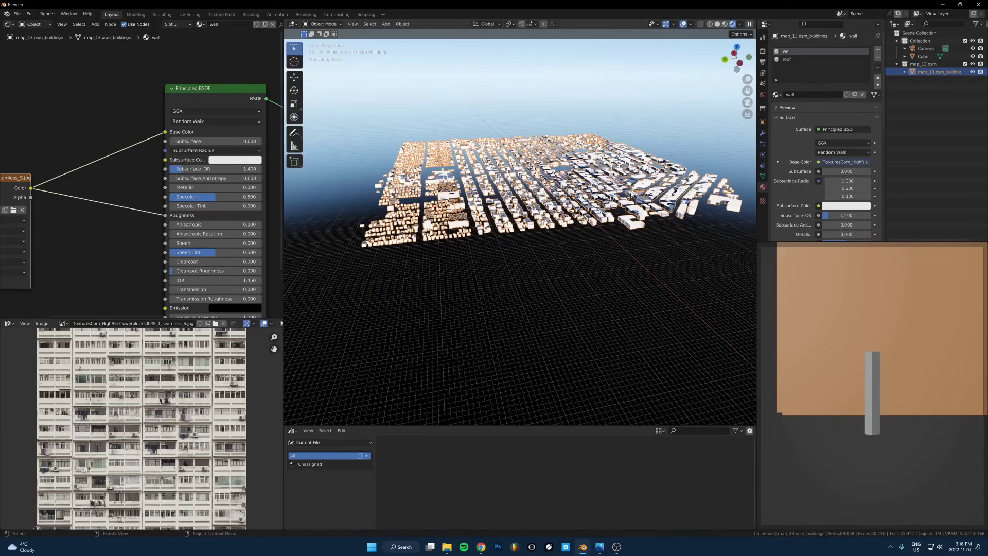
{"action": "scroll", "coordinate": [552, 195], "scroll_direction": "up", "scroll_amount": 2}
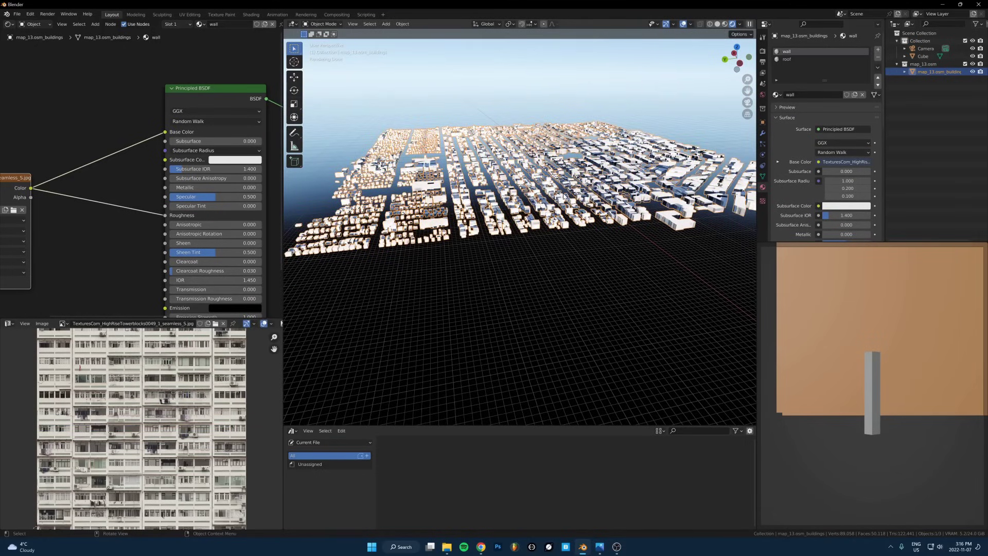
Select all the building faces and scale their UVs up well beyond the facade image so the windows tile smaller.
{"action": "key", "text": "Tab"}
{"action": "key", "text": "a"}
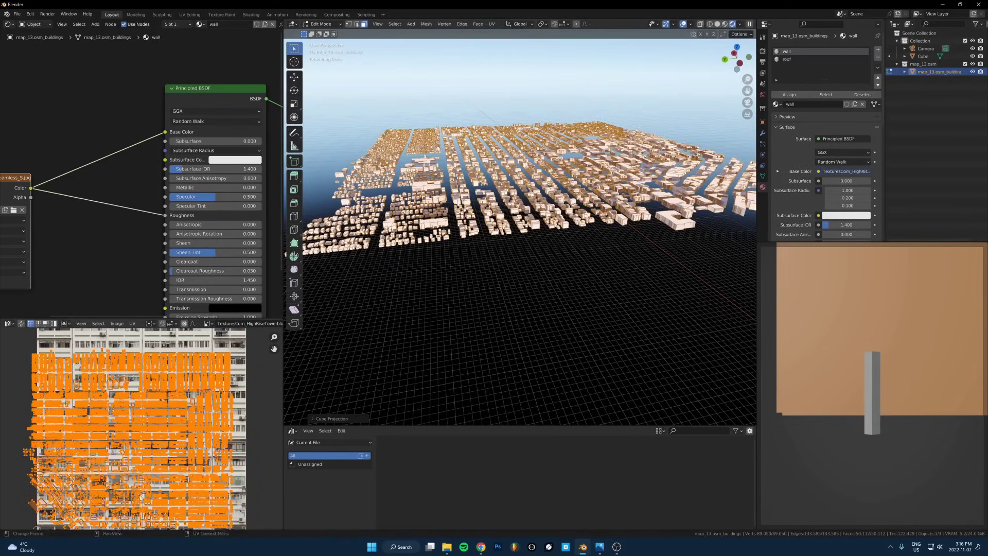
{"action": "key", "text": "s"}
{"action": "left_click", "coordinate": [138, 430]}
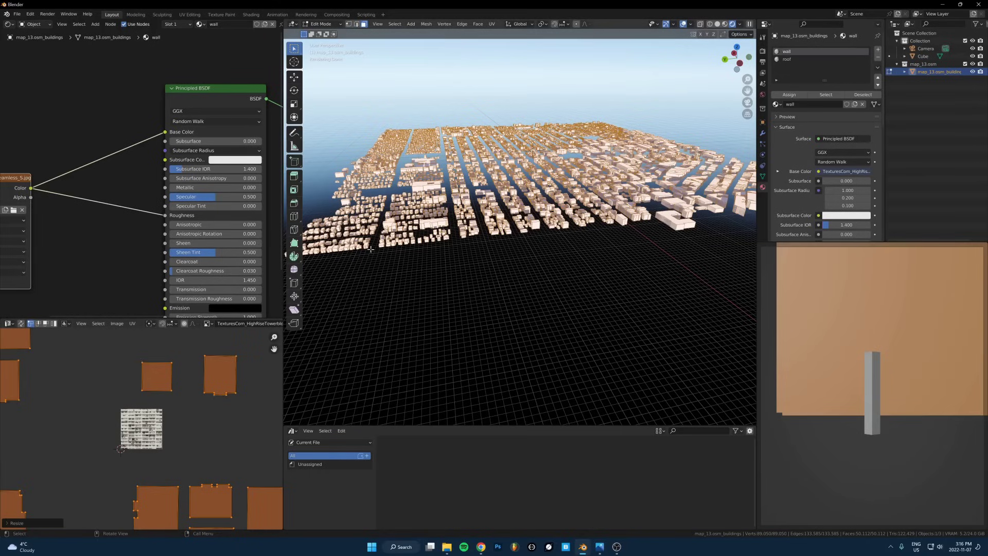
{"action": "scroll", "coordinate": [570, 221], "scroll_direction": "up", "scroll_amount": 8}
{"action": "scroll", "coordinate": [524, 207], "scroll_direction": "down", "scroll_amount": 3}
{"action": "key", "text": "Tab"}
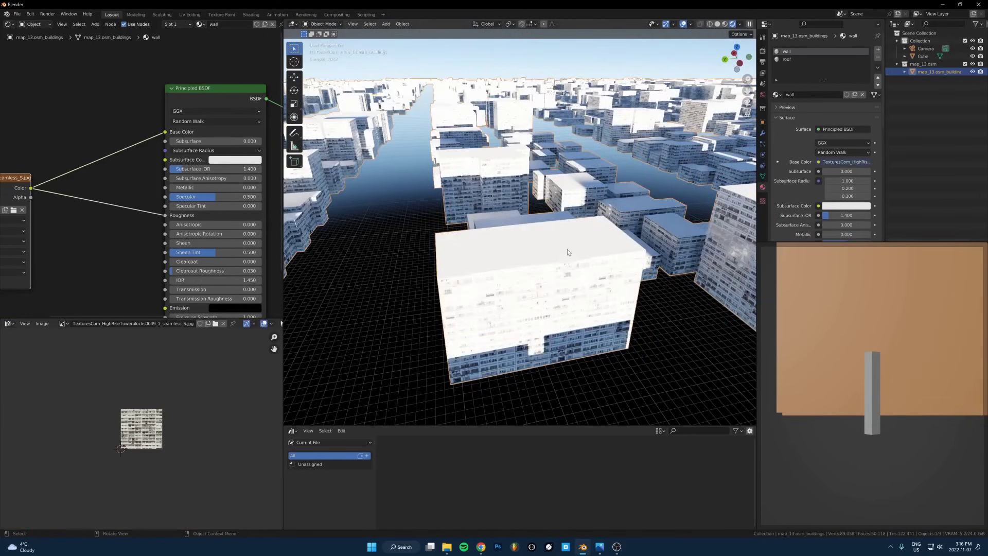
{"action": "scroll", "coordinate": [568, 250], "scroll_direction": "down", "scroll_amount": 6}
Reset the UVs of all building faces with a fresh Cube Projection.
{"action": "key", "text": "Tab"}
{"action": "scroll", "coordinate": [190, 423], "scroll_direction": "down", "scroll_amount": 7}
{"action": "scroll", "coordinate": [191, 423], "scroll_direction": "down", "scroll_amount": 8}
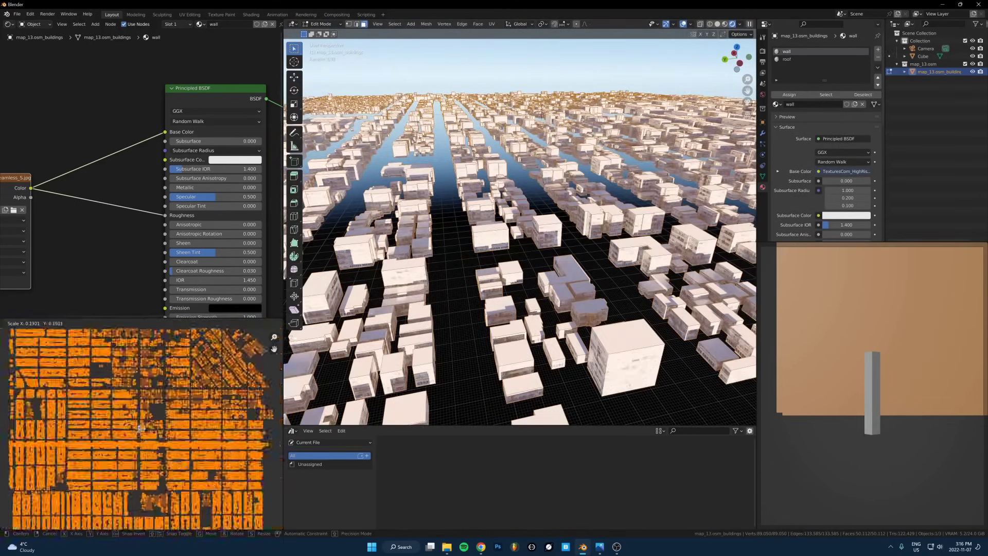
{"action": "key", "text": "u"}
{"action": "key", "text": "c"}
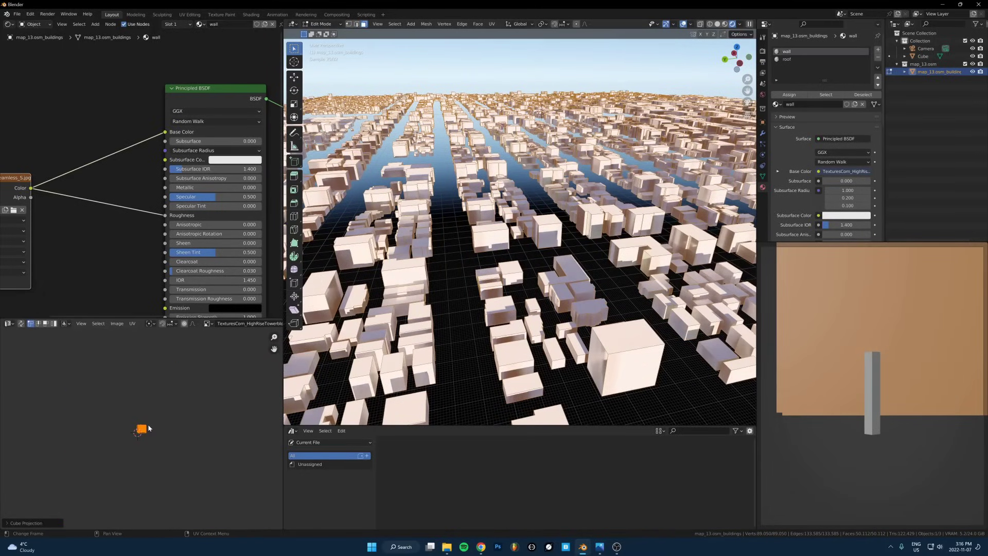
Scale all the building UVs up in two passes so the facade texture repeats more densely on the walls.
{"action": "key", "text": "a"}
{"action": "scroll", "coordinate": [174, 413], "scroll_direction": "up", "scroll_amount": 6}
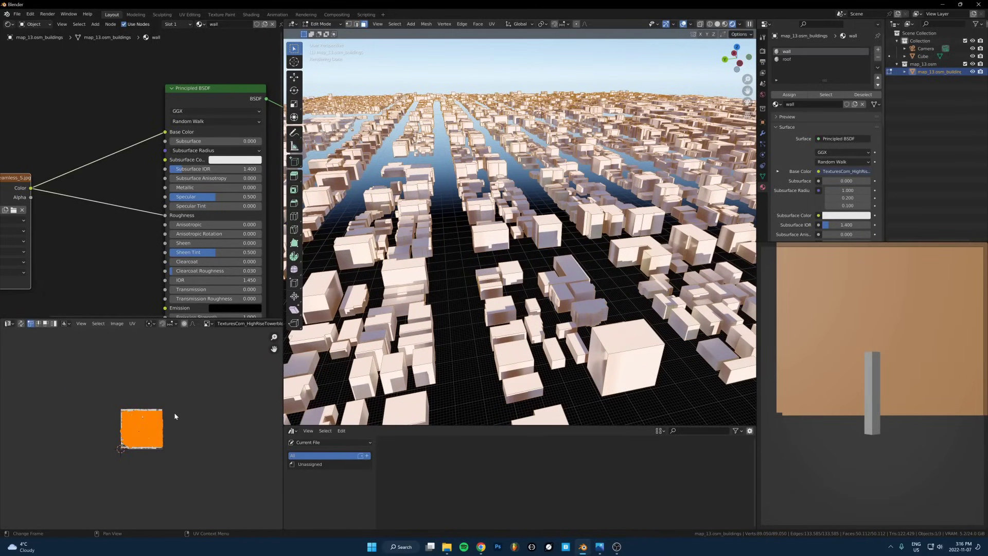
{"action": "key", "text": "s"}
{"action": "left_click", "coordinate": [174, 412]}
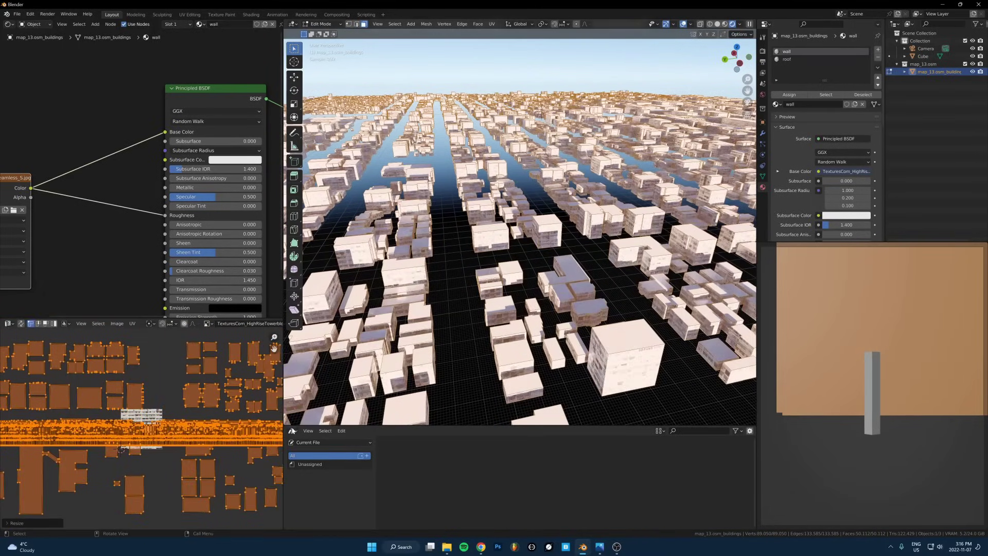
{"action": "scroll", "coordinate": [657, 283], "scroll_direction": "up", "scroll_amount": 6}
{"action": "middle_click_drag", "start_coordinate": [671, 299], "coordinate": [672, 306]}
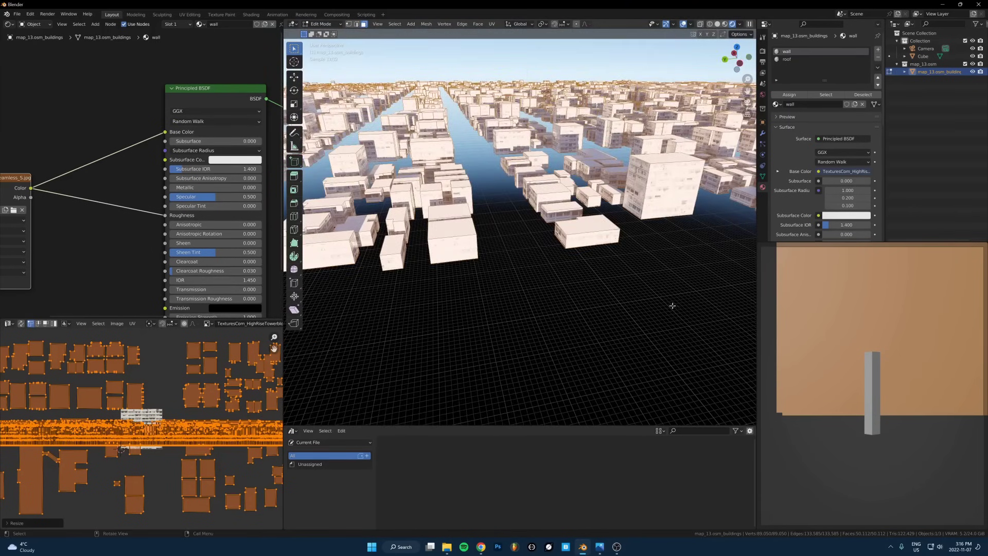
{"action": "key", "text": "s"}
{"action": "left_click", "coordinate": [232, 393]}
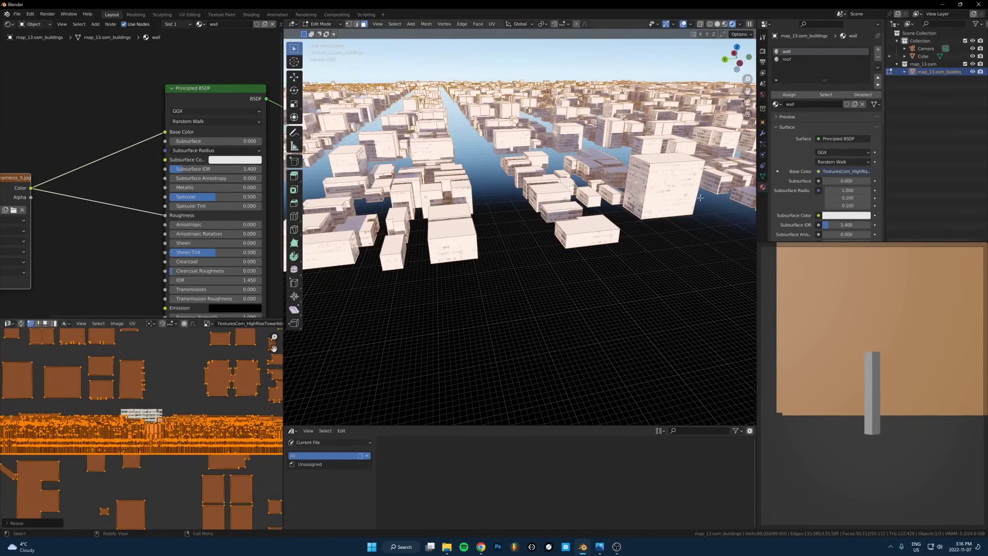
{"action": "scroll", "coordinate": [599, 209], "scroll_direction": "down", "scroll_amount": 5}
Stretch the whole buildings object along the global Z axis in two passes to turn the blocks into tall towers.
{"action": "key", "text": "Tab"}
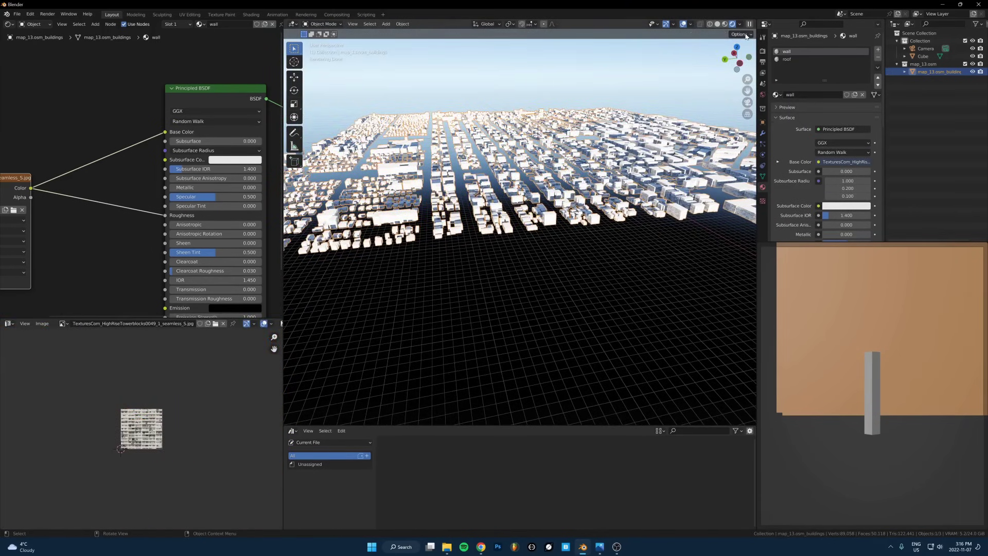
{"action": "left_click", "coordinate": [747, 37]}
{"action": "left_click", "coordinate": [746, 36]}
{"action": "key", "text": "s"}
{"action": "key", "text": "z"}
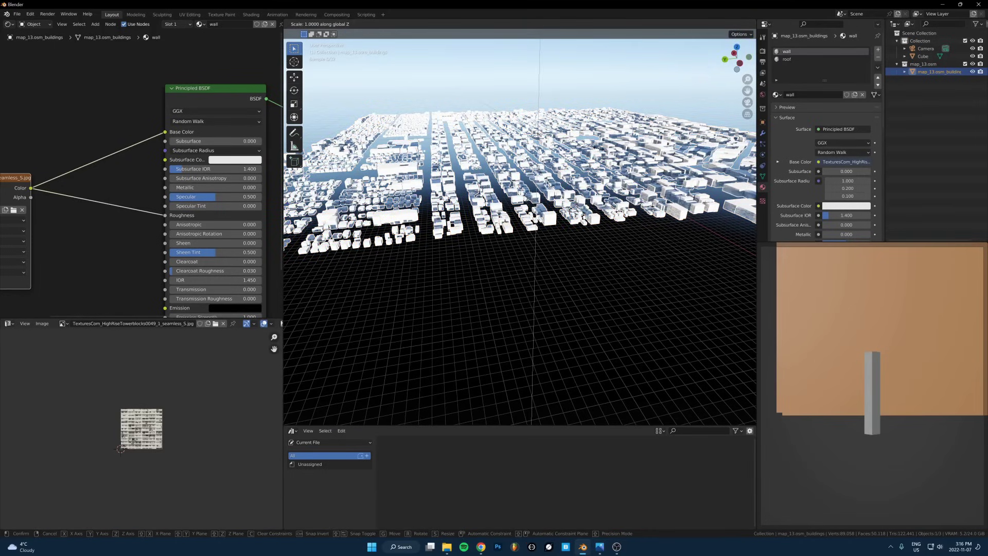
{"action": "left_click", "coordinate": [306, 119]}
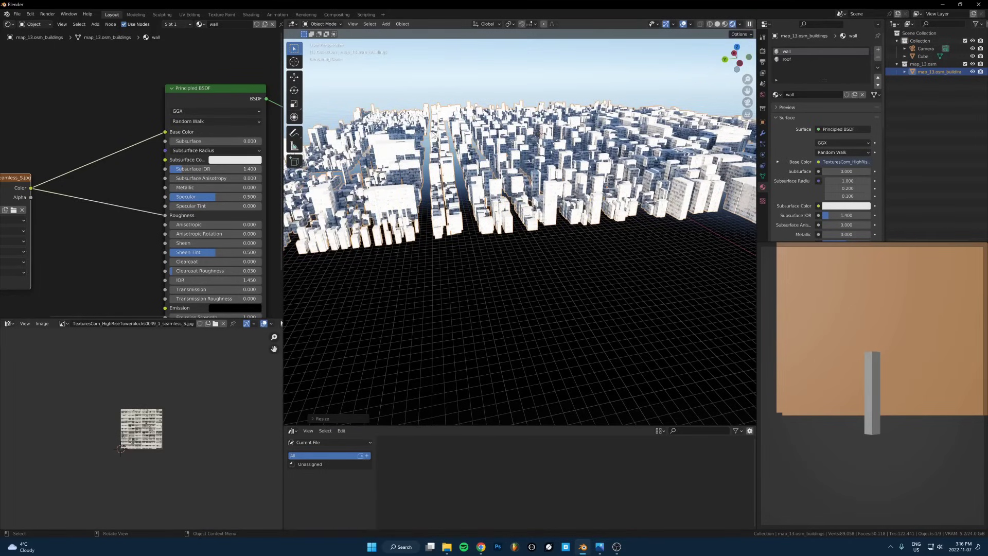
{"action": "scroll", "coordinate": [606, 180], "scroll_direction": "up", "scroll_amount": 2}
{"action": "key", "text": "s"}
{"action": "key", "text": "z"}
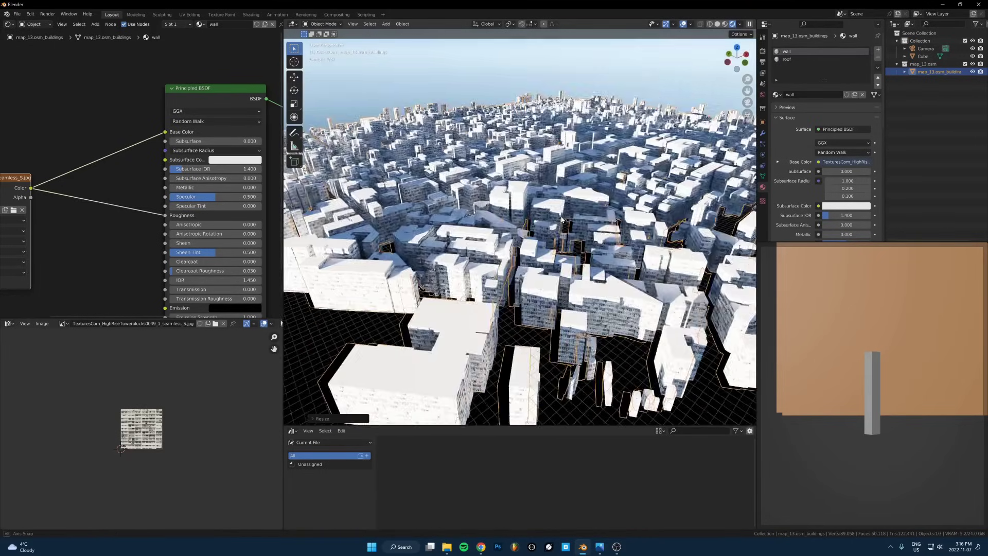
{"action": "key", "text": "Return"}
{"action": "scroll", "coordinate": [495, 207], "scroll_direction": "down", "scroll_amount": 5}
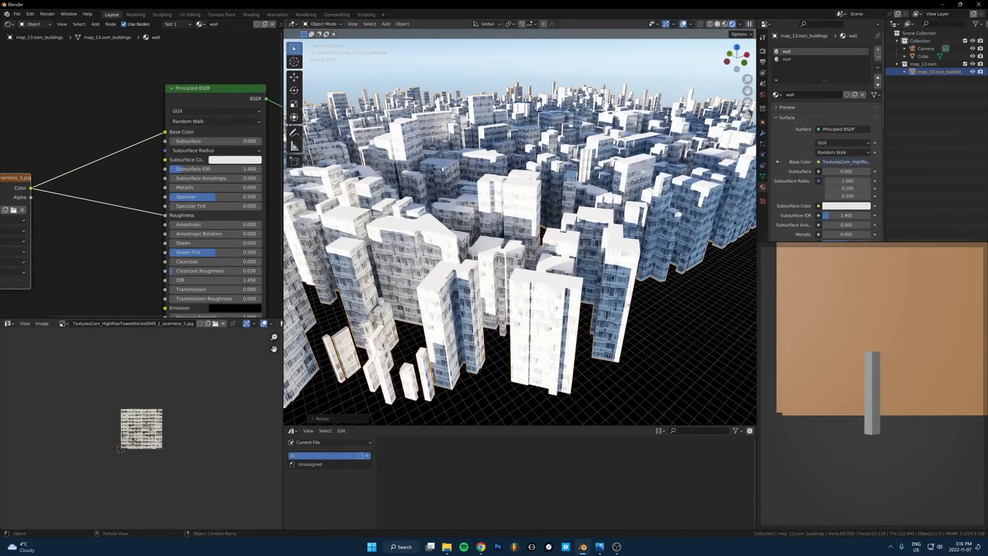
Unwrap the faces of the stretched buildings with Cube Projection.
{"action": "key", "text": "Tab"}
{"action": "key", "text": "u"}
{"action": "left_click", "coordinate": [496, 207]}
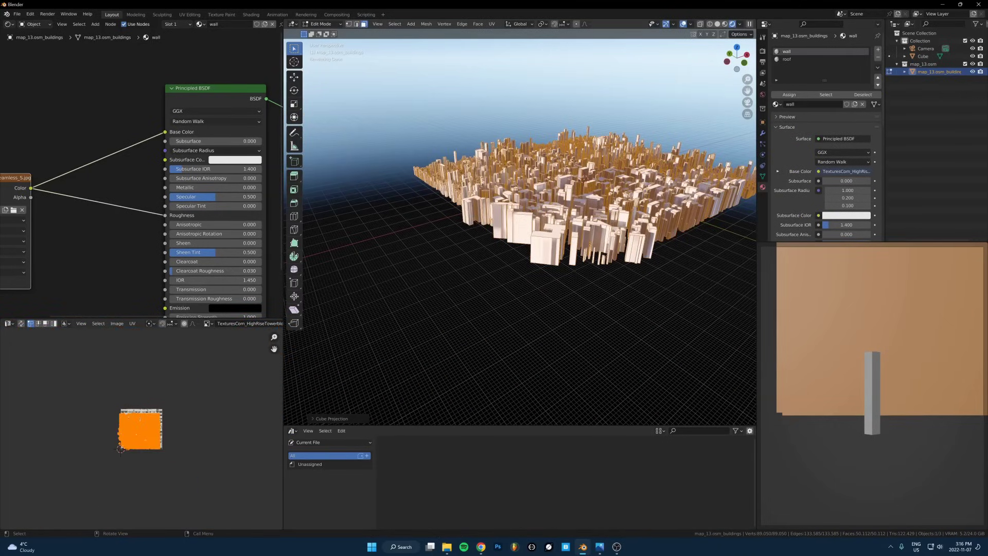
Apply the buildings object's transform and unwrap all its faces again with Cube Projection.
{"action": "key", "text": "Tab"}
{"action": "key", "text": "ctrl+a"}
{"action": "left_click", "coordinate": [569, 227]}
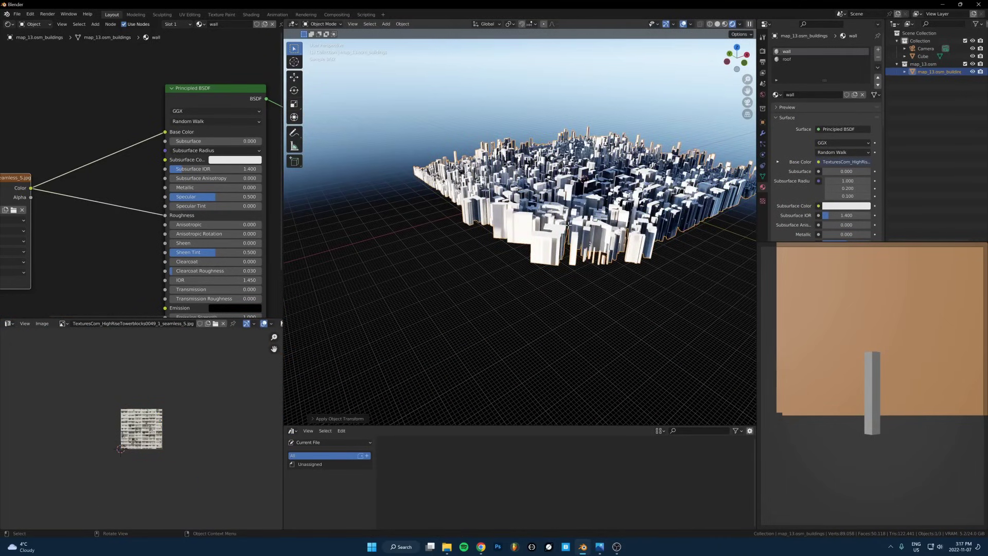
{"action": "key", "text": "Tab"}
{"action": "key", "text": "u"}
{"action": "left_click", "coordinate": [568, 226]}
Scale the tower UVs up until the facade's windows look realistically small, and check the buildings up close.
{"action": "key", "text": "s"}
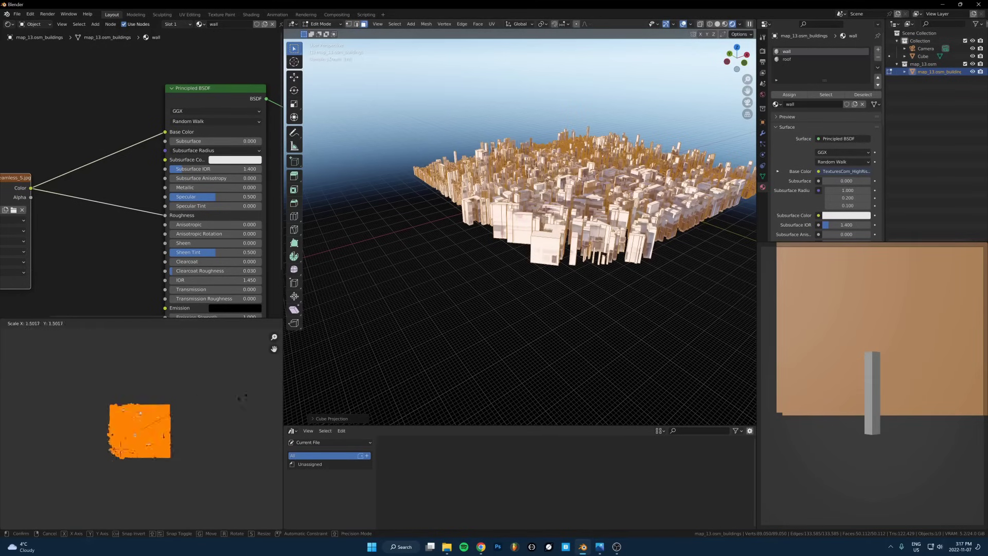
{"action": "left_click", "coordinate": [242, 397]}
{"action": "scroll", "coordinate": [550, 266], "scroll_direction": "up", "scroll_amount": 8}
{"action": "scroll", "coordinate": [550, 266], "scroll_direction": "down", "scroll_amount": 5}
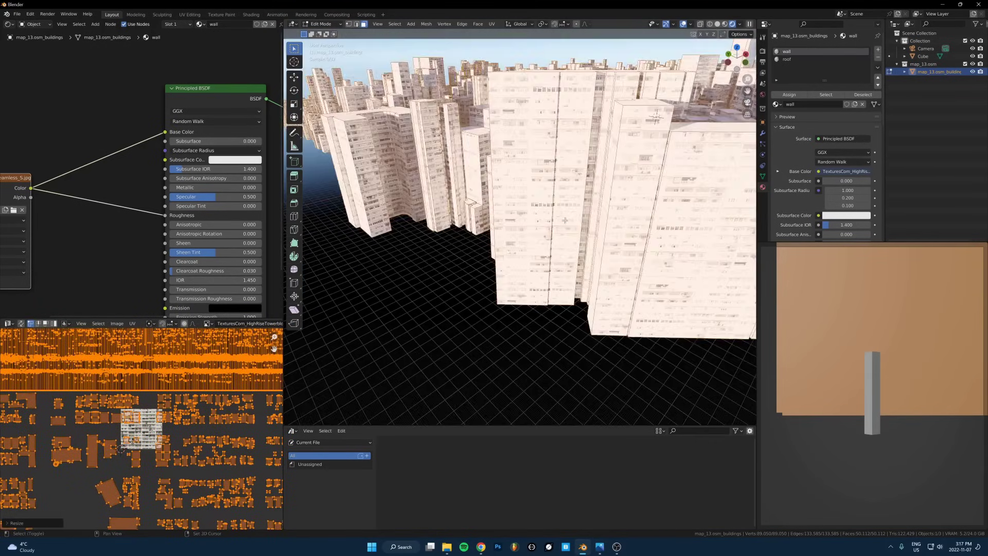
{"action": "key", "text": "Tab"}
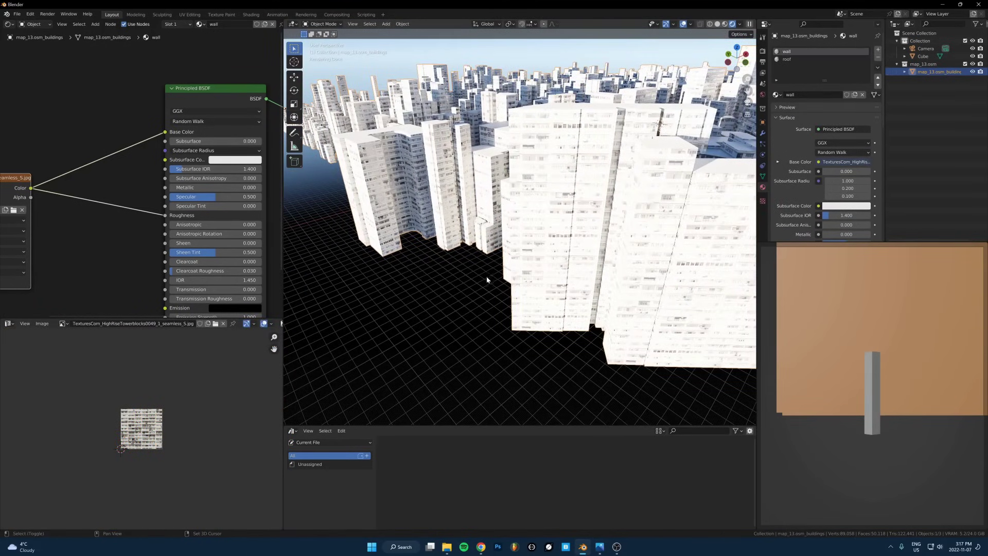
{"action": "middle_click_drag", "start_coordinate": [488, 280], "coordinate": [492, 288], "text": "shift"}
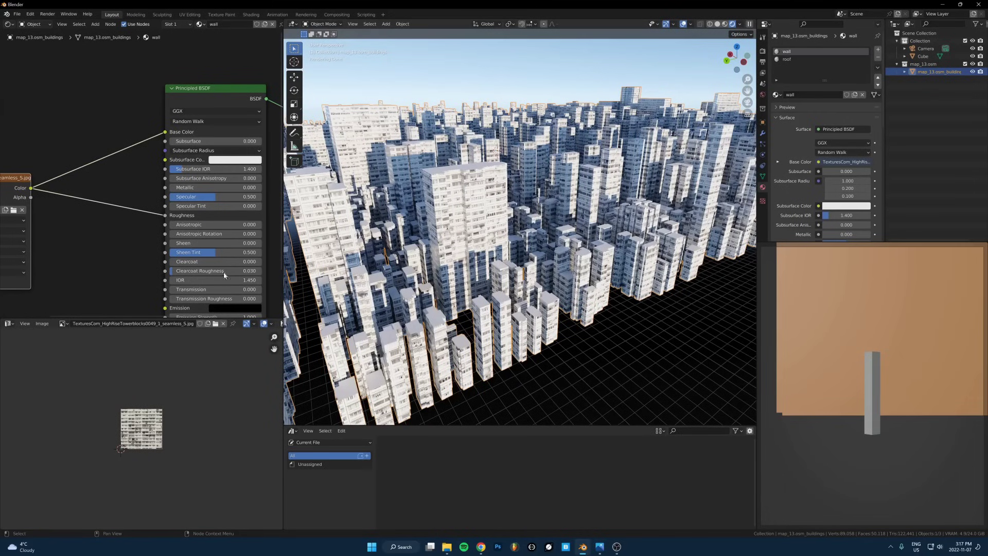
Insert a ColorRamp node between the facade image's Color output and the Principled BSDF's Roughness.
{"action": "scroll", "coordinate": [154, 265], "scroll_direction": "down", "scroll_amount": 1}
{"action": "middle_click_drag", "start_coordinate": [107, 254], "coordinate": [133, 198]}
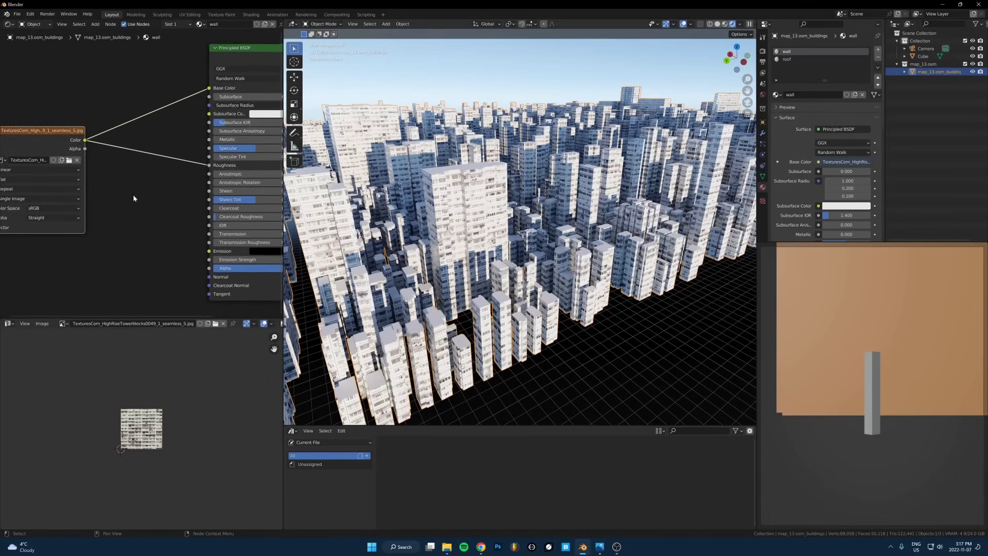
{"action": "key", "text": "shift+a"}
{"action": "type", "text": "sc"}
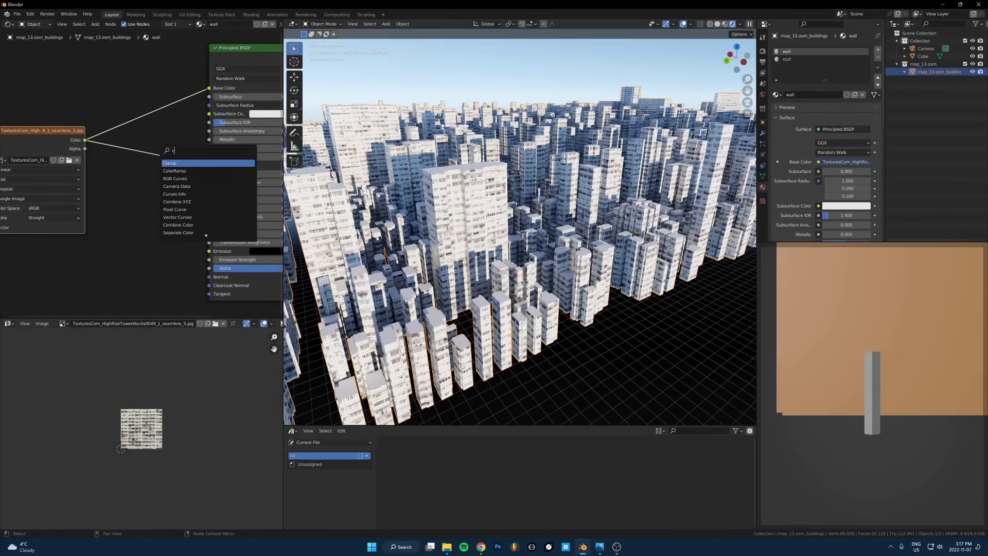
{"action": "type", "text": "ol"}
{"action": "key", "text": "Return"}
{"action": "left_click", "coordinate": [136, 149]}
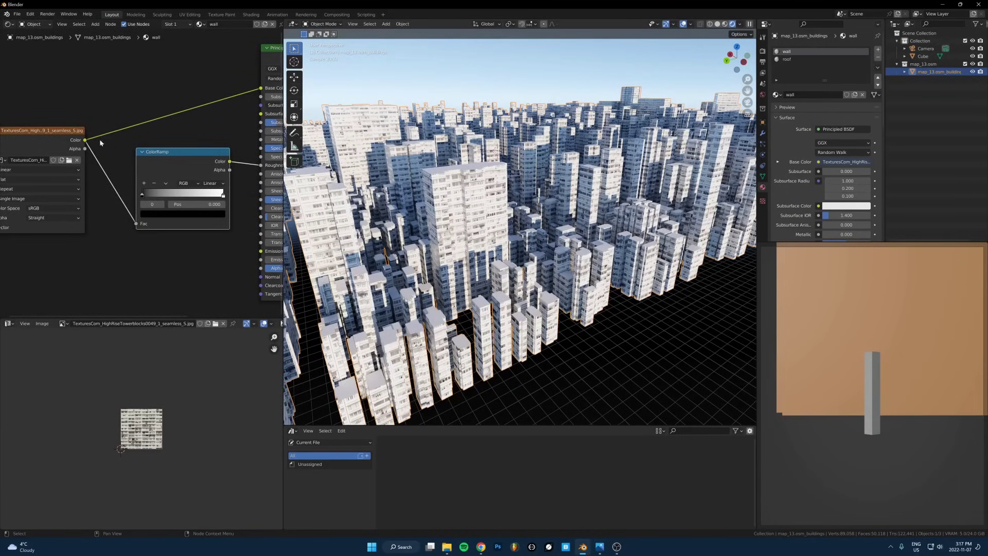
Preview the ColorRamp on the buildings and move its black stop to about 0.21 and its white stop to about 0.58.
{"action": "left_click", "coordinate": [193, 164], "text": "ctrl+shift"}
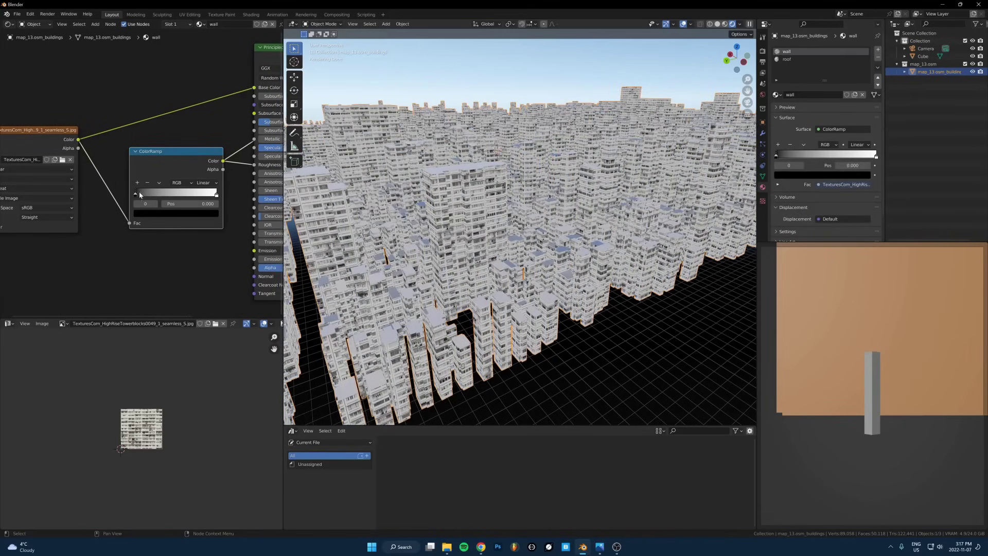
{"action": "left_click_drag", "start_coordinate": [136, 194], "coordinate": [145, 194]}
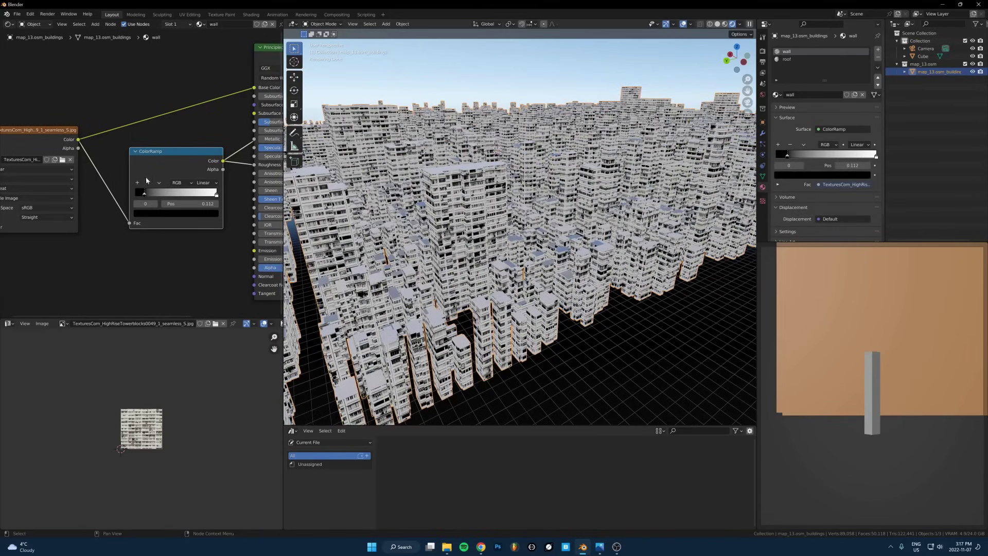
{"action": "left_click_drag", "start_coordinate": [215, 195], "coordinate": [153, 194]}
{"action": "scroll", "coordinate": [504, 204], "scroll_direction": "up", "scroll_amount": 5}
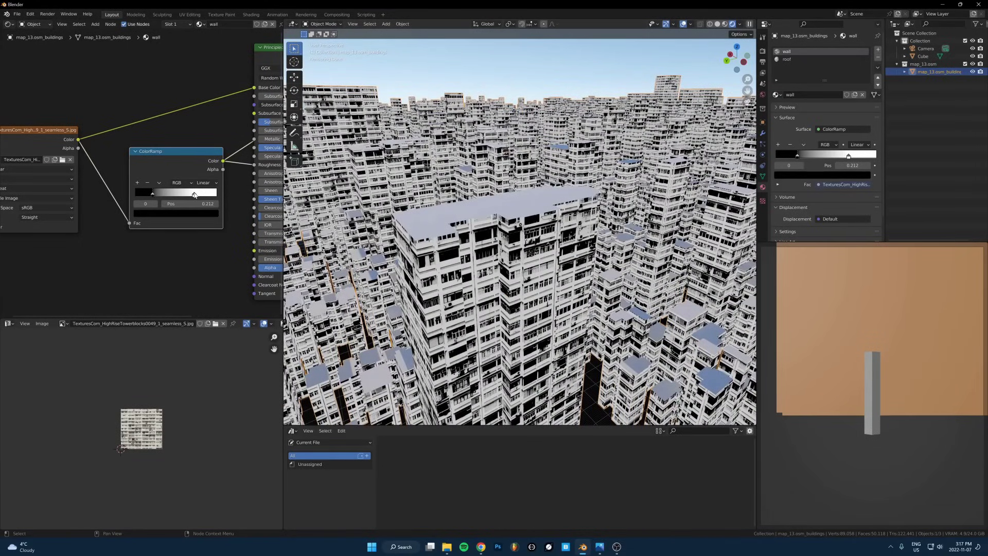
{"action": "mouse_move", "coordinate": [194, 195]}
{"action": "left_mouse_down"}
{"action": "mouse_move", "coordinate": [163, 198]}
{"action": "mouse_move", "coordinate": [183, 199]}
{"action": "left_mouse_up"}
Route the Principled BSDF back to the Material Output and view the shaded towers.
{"action": "scroll", "coordinate": [174, 125], "scroll_direction": "down", "scroll_amount": 3}
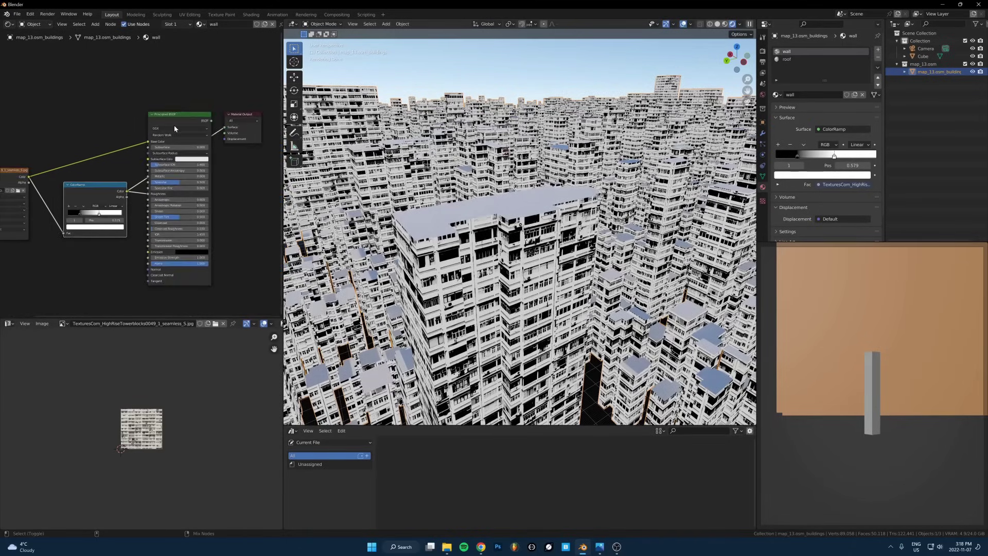
{"action": "left_click", "coordinate": [174, 125], "text": "ctrl+shift"}
{"action": "middle_click_drag", "start_coordinate": [514, 242], "coordinate": [537, 257]}
Switch to the image viewer and examine the building facades, roofs and overall city layout in Sentinels.png.
{"action": "key", "text": "alt+Tab"}
{"action": "left_click_drag", "start_coordinate": [811, 214], "coordinate": [616, 255]}
{"action": "scroll", "coordinate": [613, 251], "scroll_direction": "up", "scroll_amount": 4}
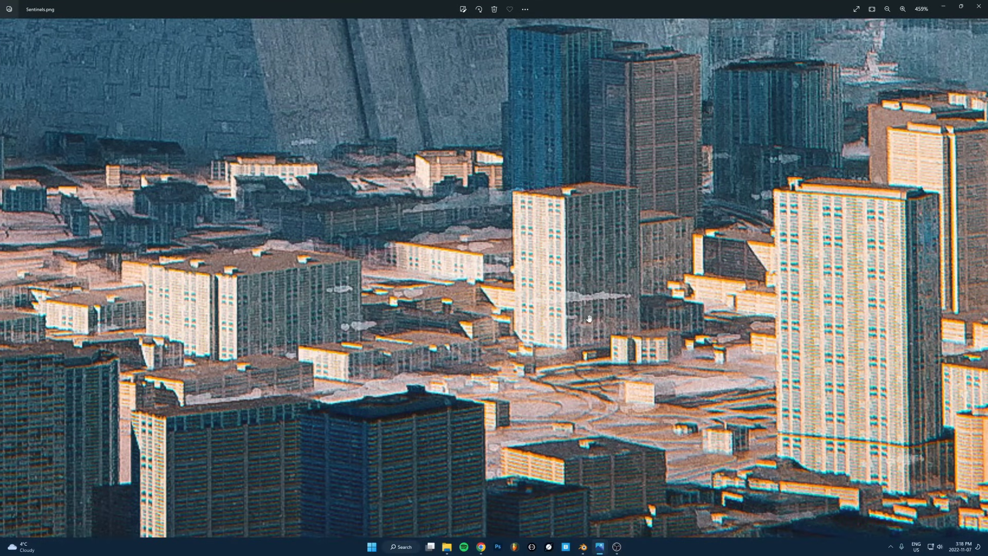
{"action": "left_click_drag", "start_coordinate": [436, 406], "coordinate": [810, 209]}
{"action": "left_click_drag", "start_coordinate": [267, 308], "coordinate": [640, 317]}
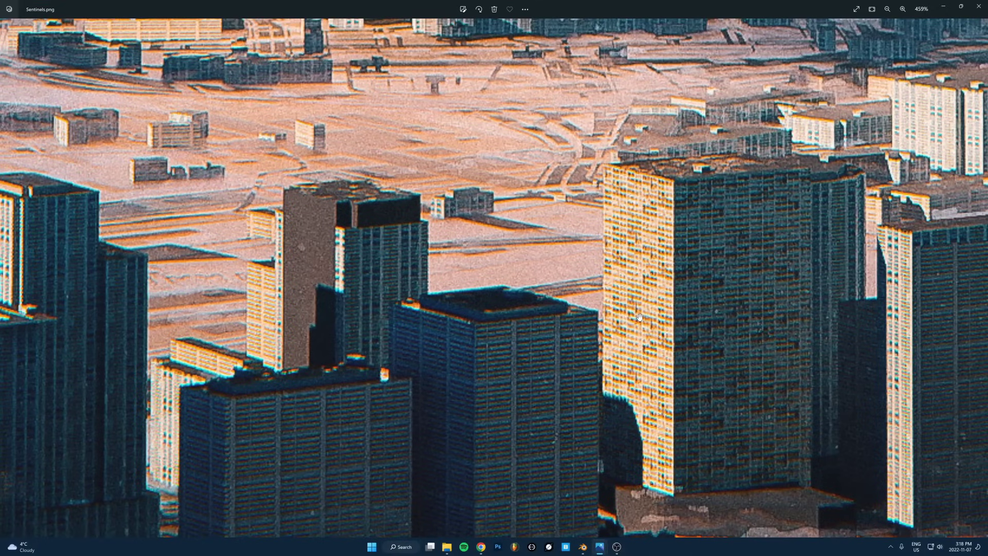
{"action": "left_click_drag", "start_coordinate": [393, 113], "coordinate": [595, 323]}
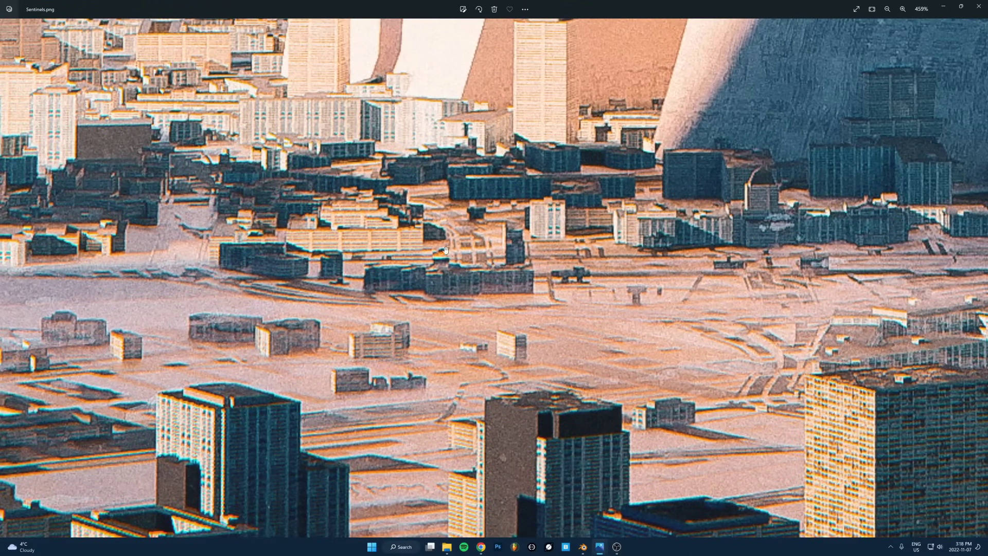
{"action": "scroll", "coordinate": [446, 250], "scroll_direction": "down", "scroll_amount": 6, "text": "ctrl"}
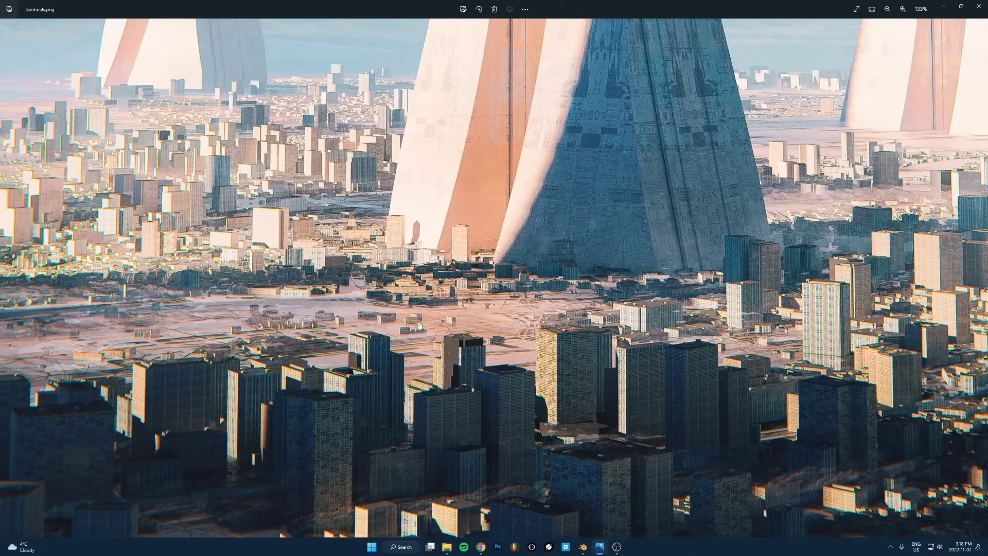
Bring up Irradiant.png in the image viewer and examine the facades and layout of its distant city buildings.
{"action": "scroll", "coordinate": [436, 406], "scroll_direction": "down", "scroll_amount": 2}
{"action": "key", "text": "Right"}
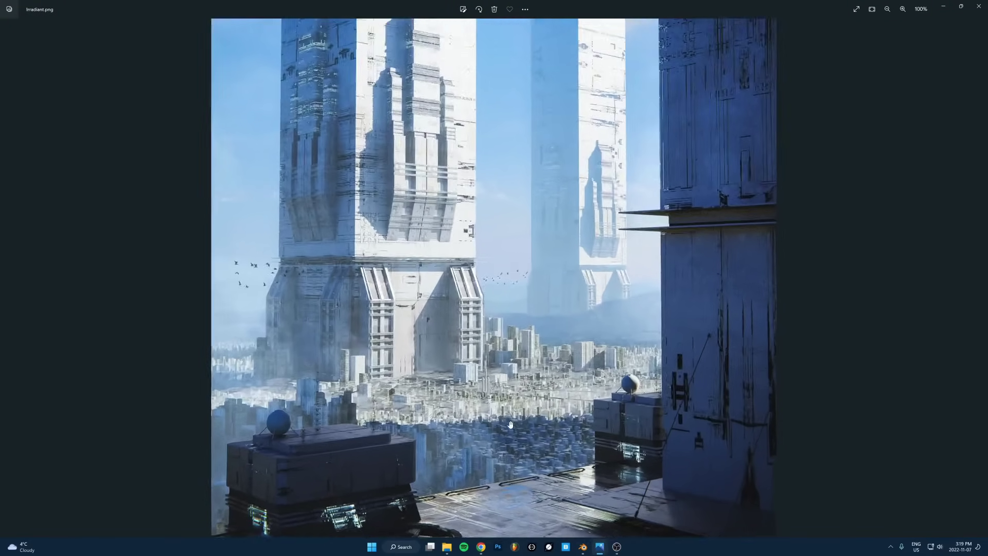
{"action": "scroll", "coordinate": [510, 424], "scroll_direction": "up", "scroll_amount": 4, "text": "ctrl"}
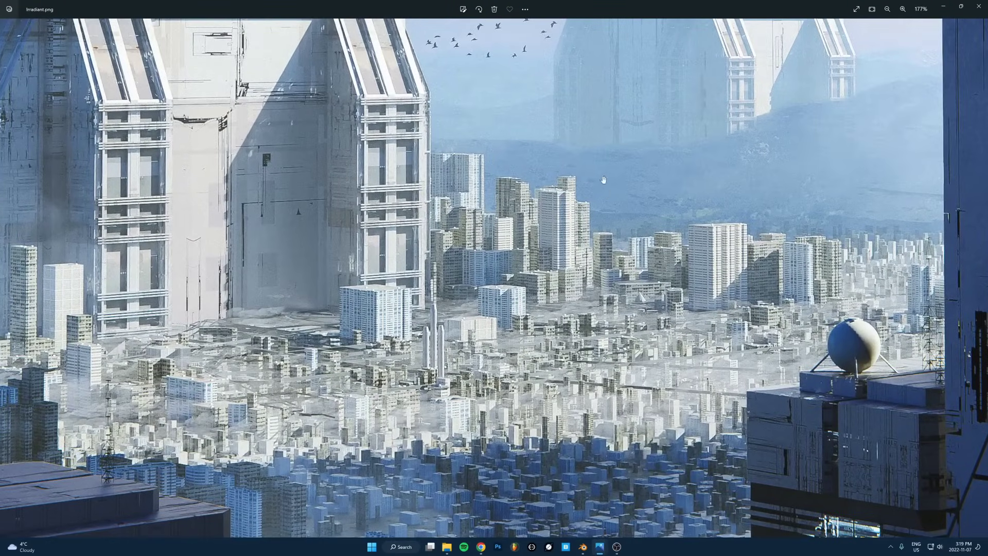
{"action": "scroll", "coordinate": [542, 206], "scroll_direction": "up", "scroll_amount": 2, "text": "ctrl"}
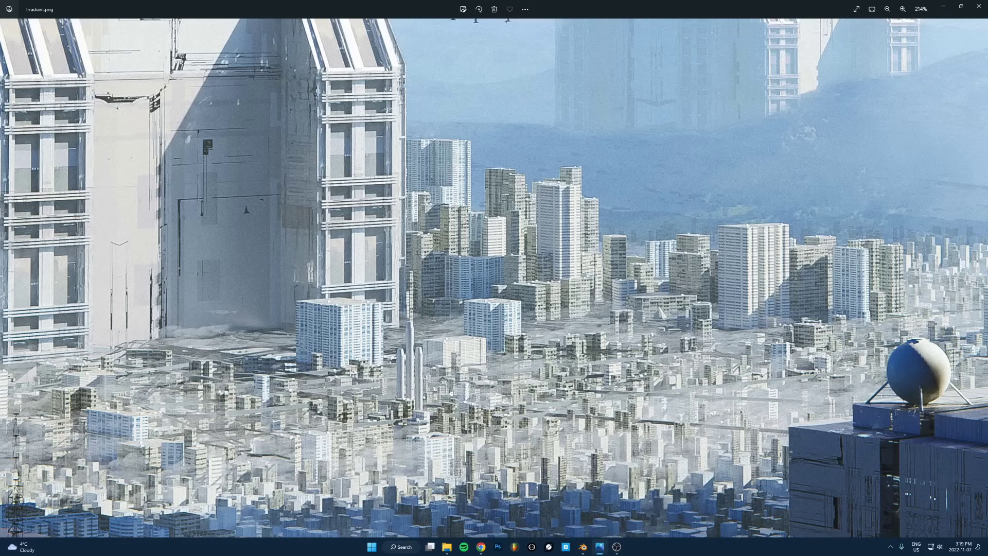
{"action": "mouse_move", "coordinate": [597, 541]}
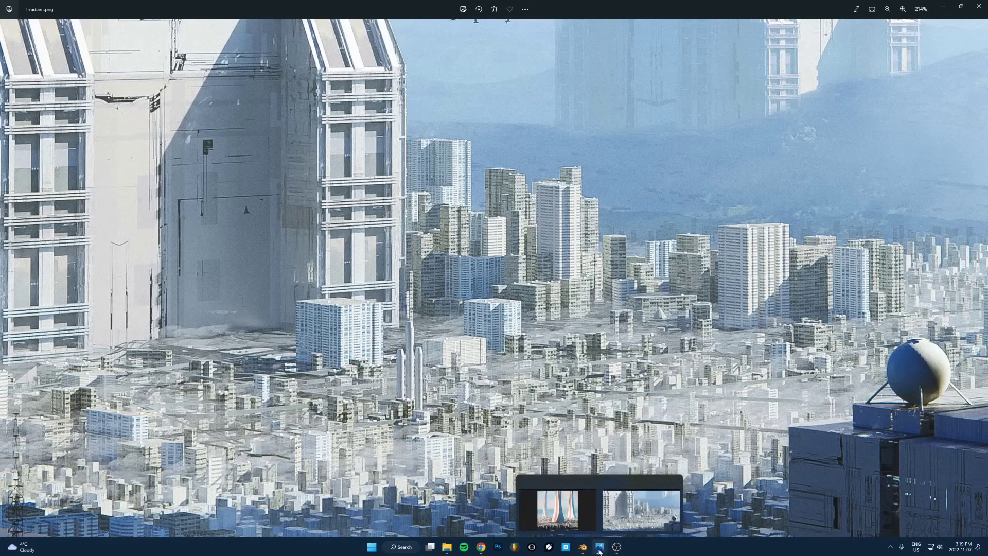
Switch back to Blender and open the buildings mesh in Edit Mode with nothing selected.
{"action": "left_click", "coordinate": [582, 546]}
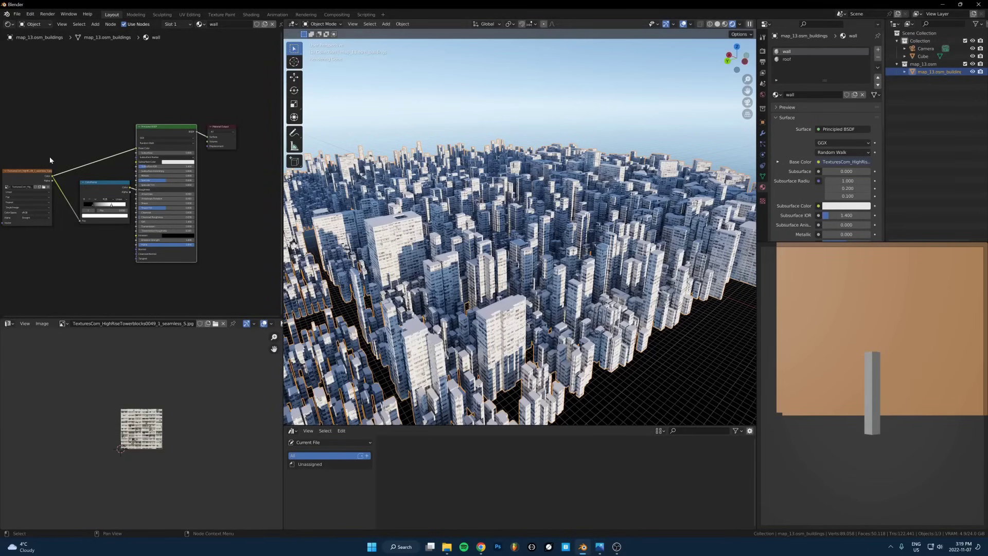
{"action": "scroll", "coordinate": [50, 160], "scroll_direction": "up", "scroll_amount": 4}
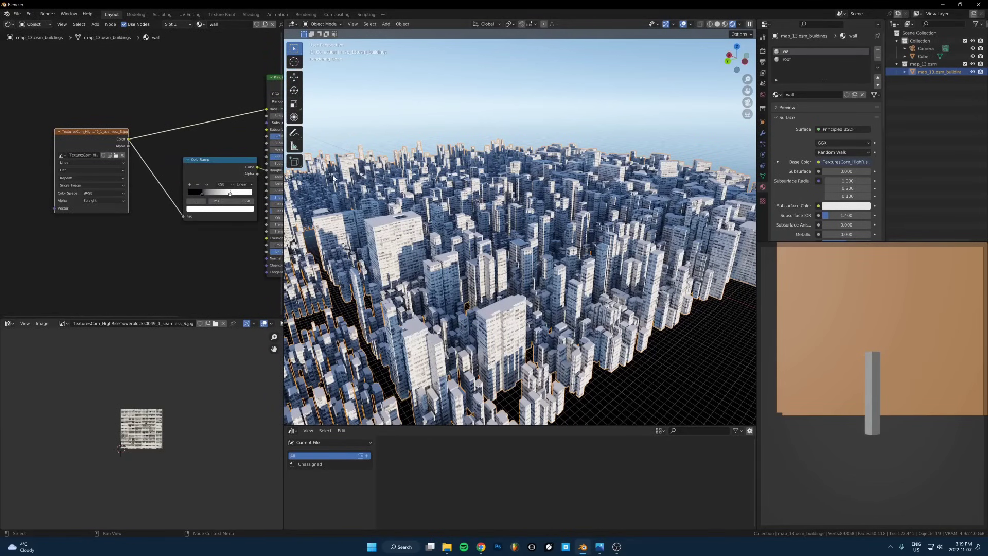
{"action": "key", "text": "Tab"}
{"action": "key", "text": "Tab"}
{"action": "key", "text": "Tab"}
{"action": "key", "text": "alt+a"}
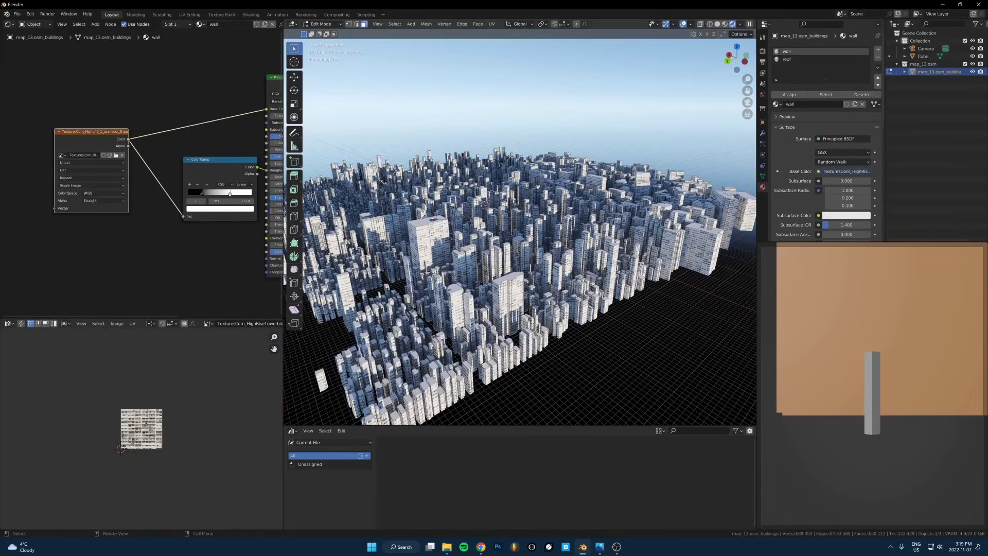
Select the two large foreground blocks and a scattering of other whole towers across the city as linked geometry.
{"action": "key", "text": "l"}
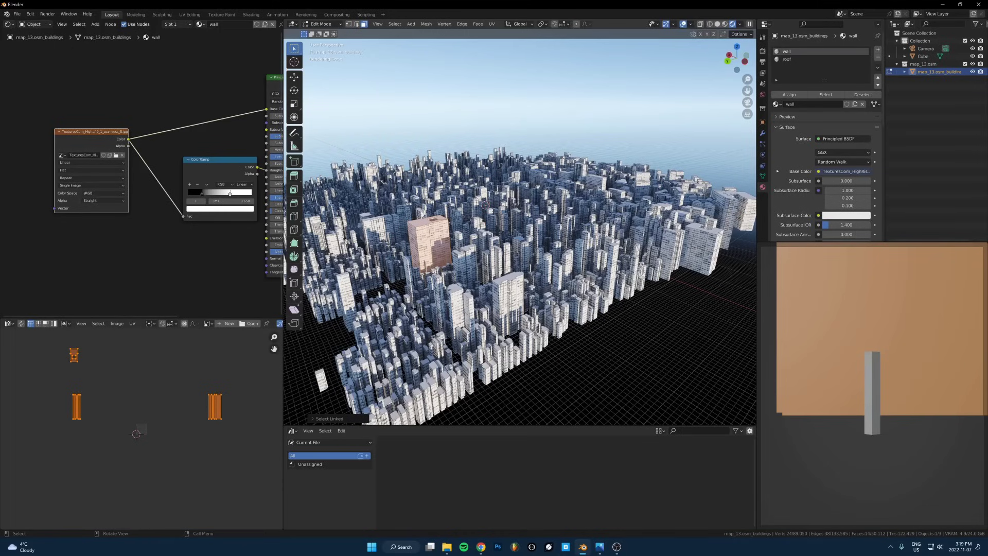
{"action": "key", "text": "l"}
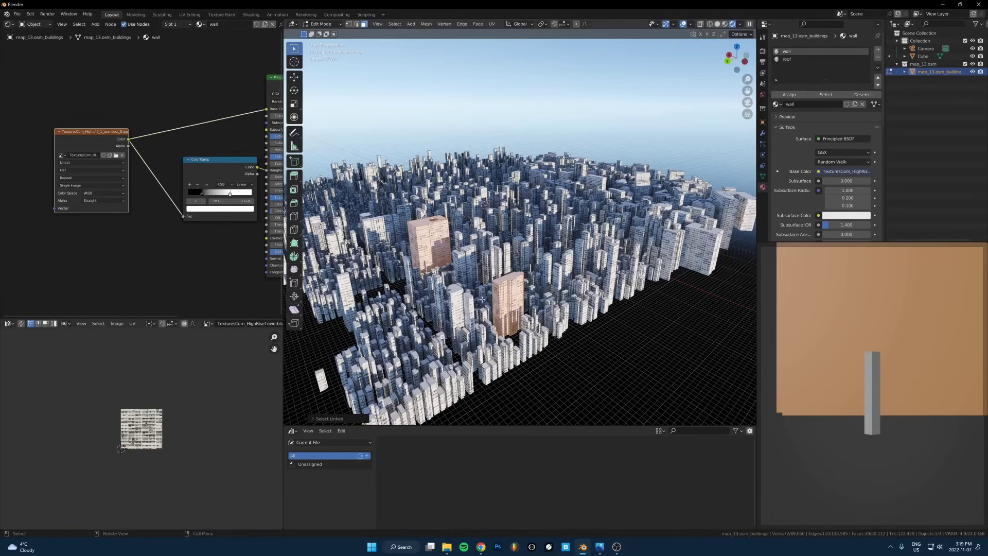
{"action": "key", "text": "l"}
{"action": "key", "text": "l"}
{"action": "key", "text": "l"}
{"action": "key", "text": "l"}
{"action": "key", "text": "l"}
{"action": "key", "text": "l"}
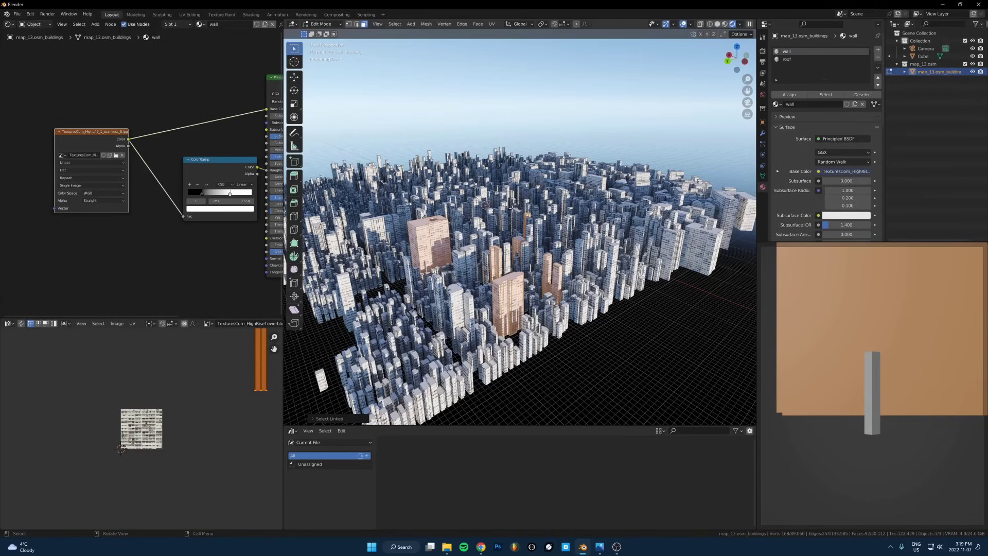
{"action": "middle_click_drag", "start_coordinate": [511, 208], "coordinate": [547, 220]}
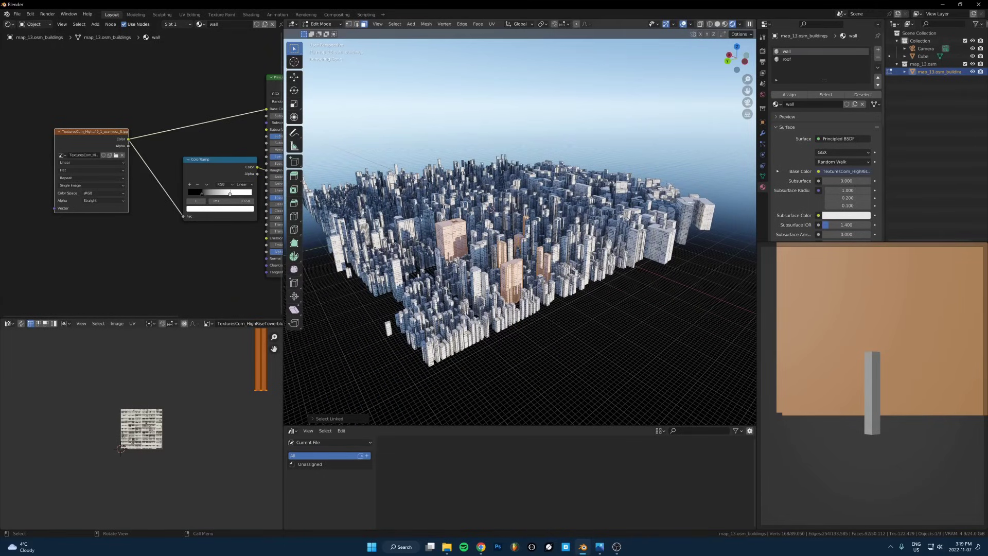
{"action": "key", "text": "l"}
{"action": "key", "text": "l"}
{"action": "key", "text": "l"}
{"action": "key", "text": "l"}
{"action": "key", "text": "l"}
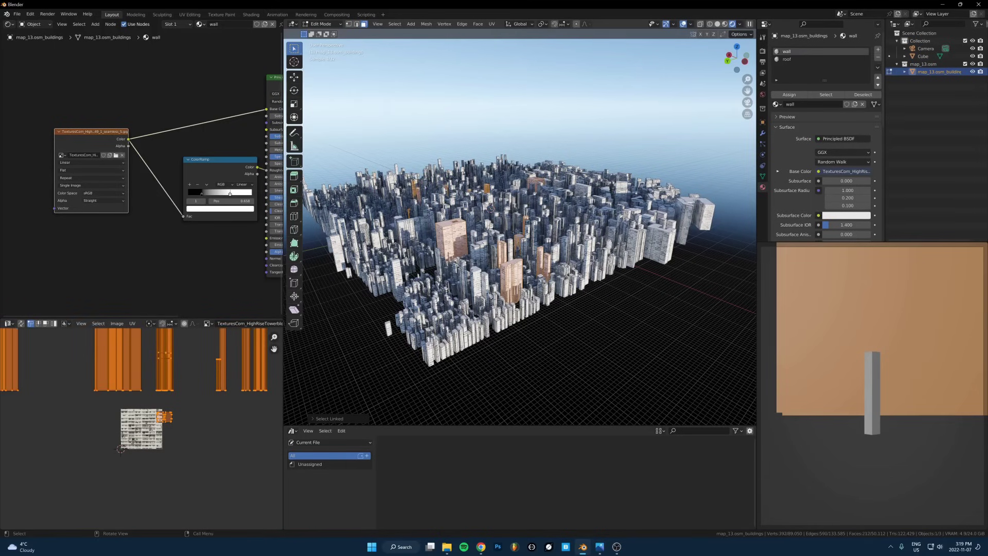
{"action": "key", "text": "l"}
{"action": "key", "text": "l"}
{"action": "key", "text": "l"}
{"action": "scroll", "coordinate": [567, 228], "scroll_direction": "up", "scroll_amount": 3}
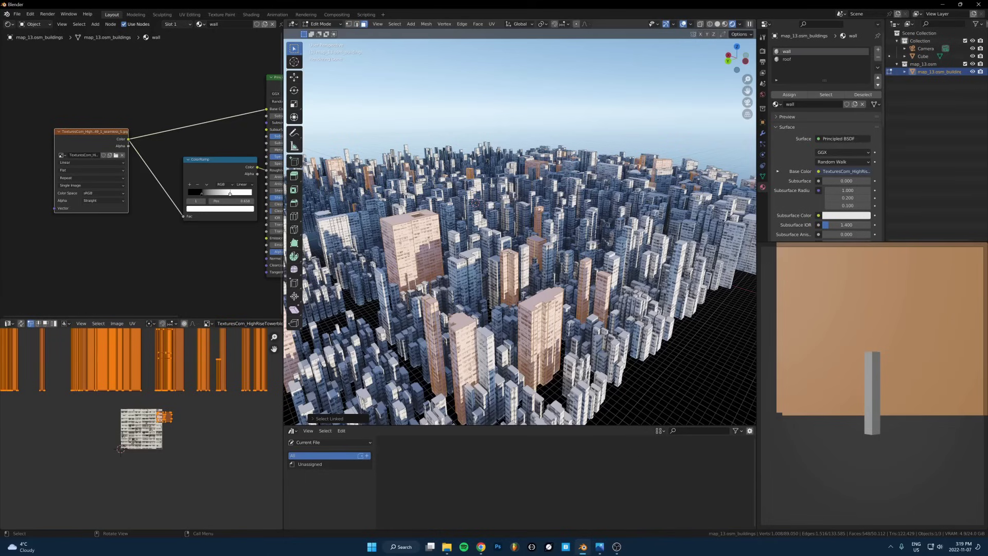
Assign the selected towers to a new third material slot and create a new material in it.
{"action": "left_click", "coordinate": [171, 24]}
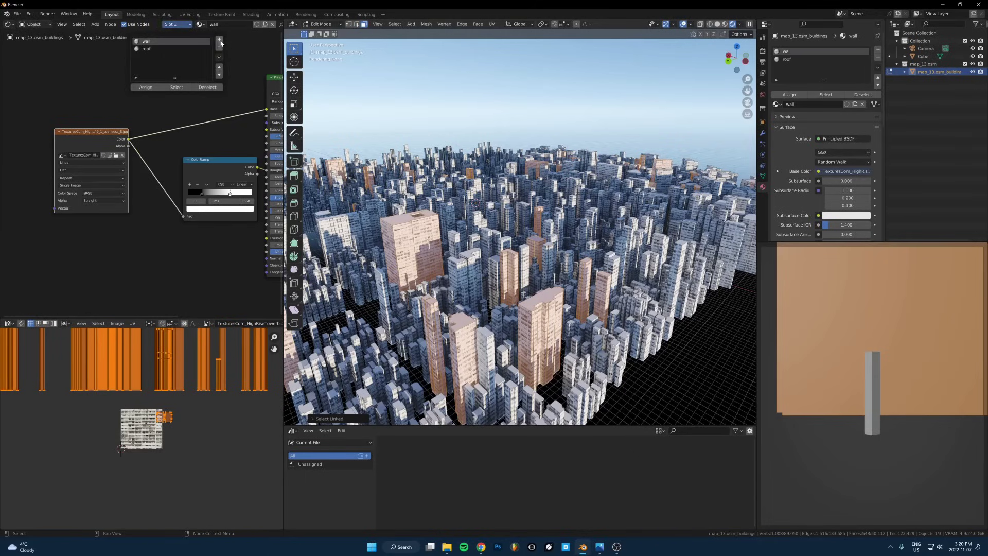
{"action": "left_click", "coordinate": [219, 39]}
{"action": "left_click", "coordinate": [146, 88]}
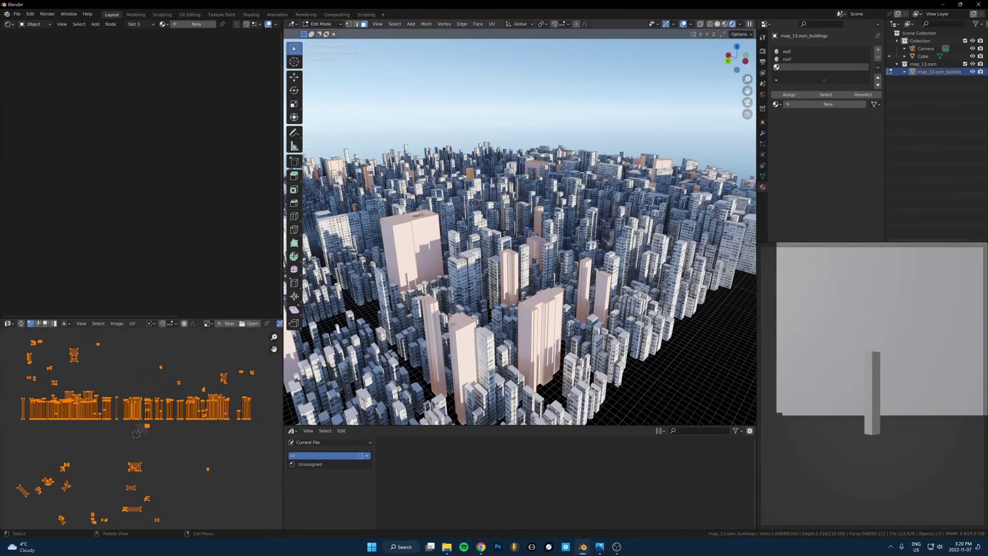
{"action": "left_click", "coordinate": [191, 24]}
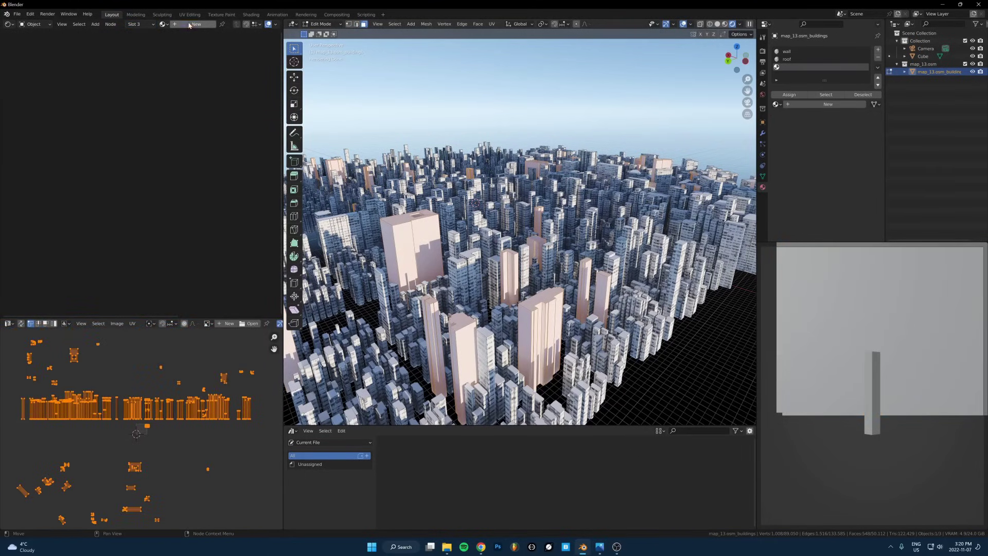
Bring TexturesCom_HighRiseResidential0200_2_M.jpg into the new material and connect its Color output to the Principled BSDF's Base Color.
{"action": "left_click", "coordinate": [446, 546]}
{"action": "double_click", "coordinate": [504, 232]}
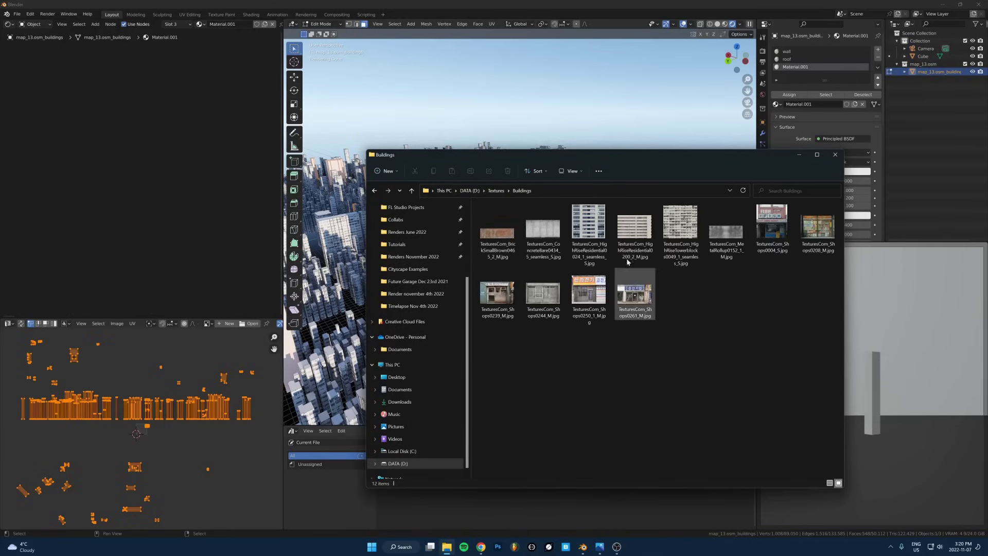
{"action": "left_click_drag", "start_coordinate": [621, 229], "coordinate": [128, 191]}
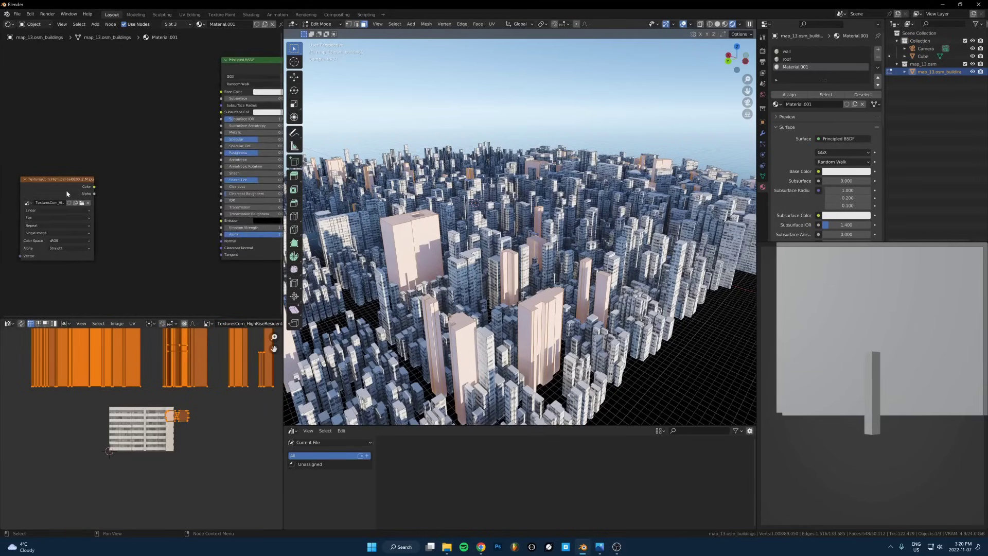
{"action": "left_click", "coordinate": [183, 157]}
{"action": "left_click_drag", "start_coordinate": [183, 157], "coordinate": [199, 88]}
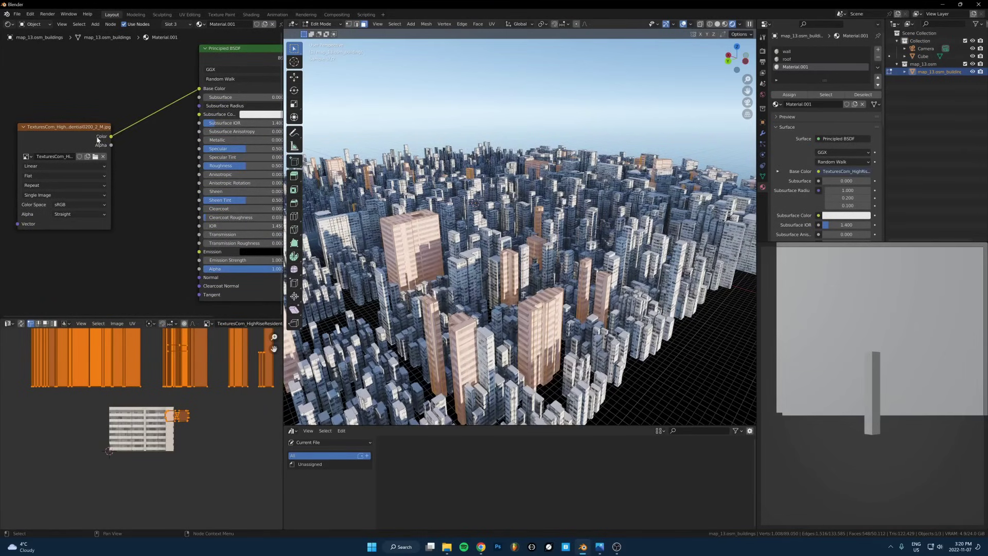
Insert a ColorRamp between the residential facade image's Color and the Roughness, moving its black stop to about 0.242.
{"action": "left_click_drag", "start_coordinate": [110, 137], "coordinate": [180, 158]}
{"action": "type", "text": "c"}
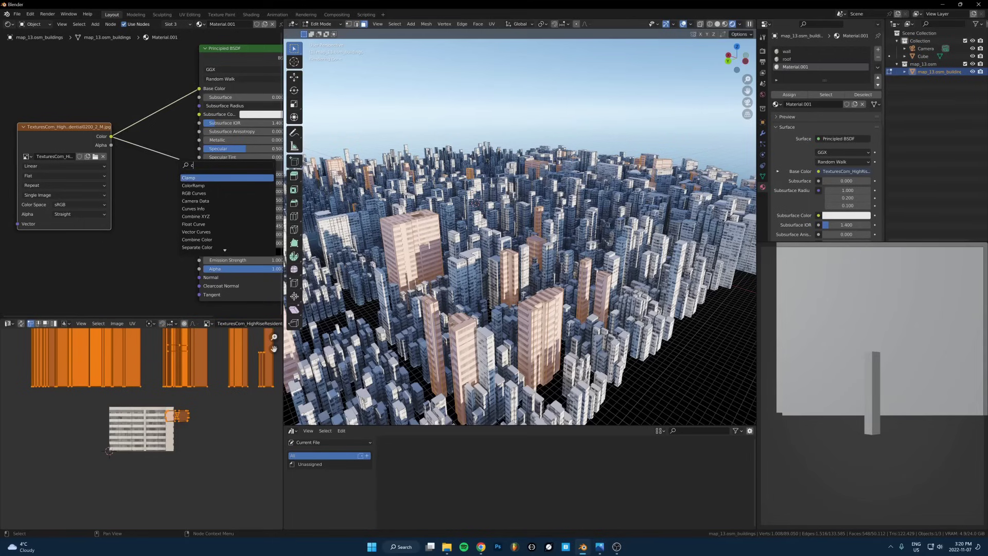
{"action": "type", "text": "ol"}
{"action": "key", "text": "Return"}
{"action": "left_click", "coordinate": [160, 152]}
{"action": "left_click_drag", "start_coordinate": [156, 194], "coordinate": [176, 195]}
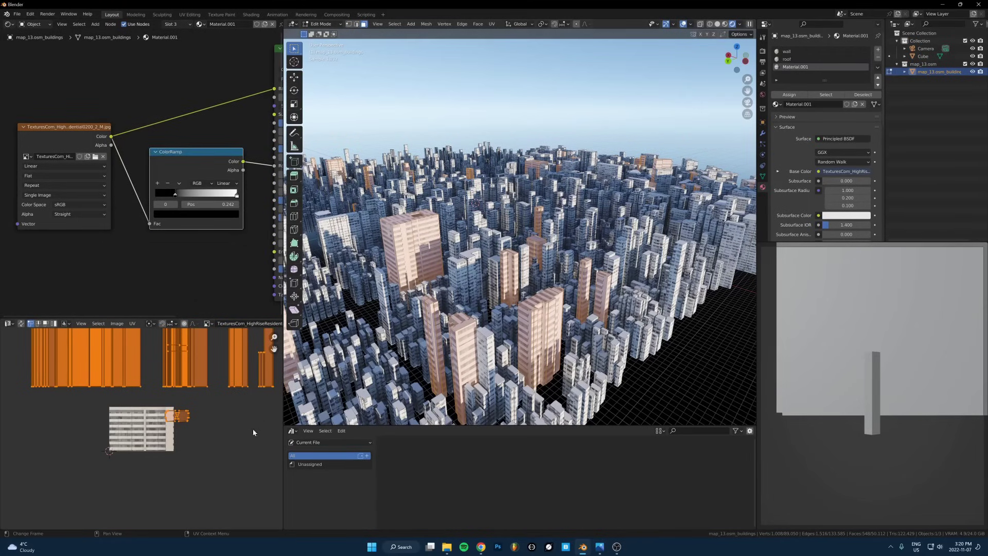
Scale up the selected towers' UVs so the residential facade tiles more densely, and return to Object Mode.
{"action": "scroll", "coordinate": [253, 433], "scroll_direction": "down", "scroll_amount": 4}
{"action": "key", "text": "s"}
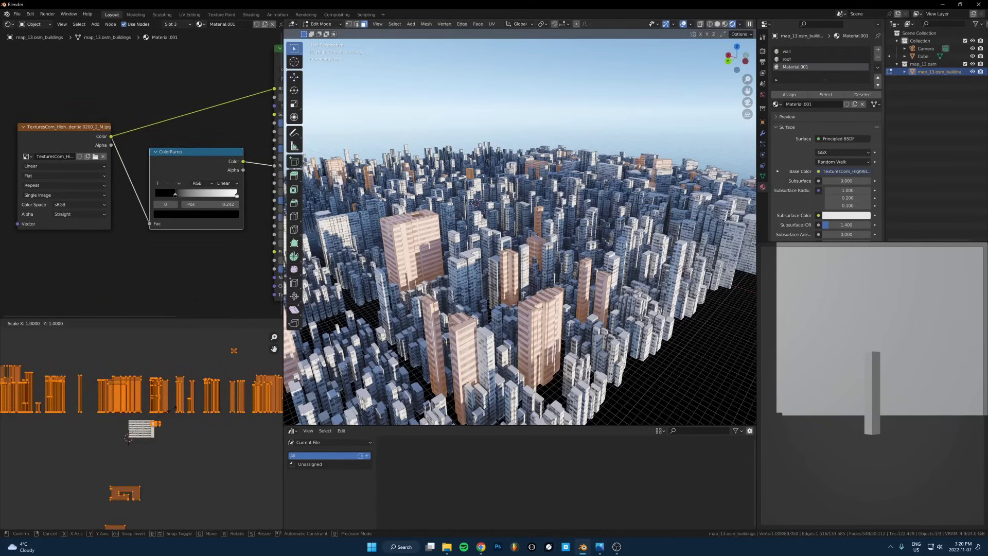
{"action": "left_click", "coordinate": [209, 386]}
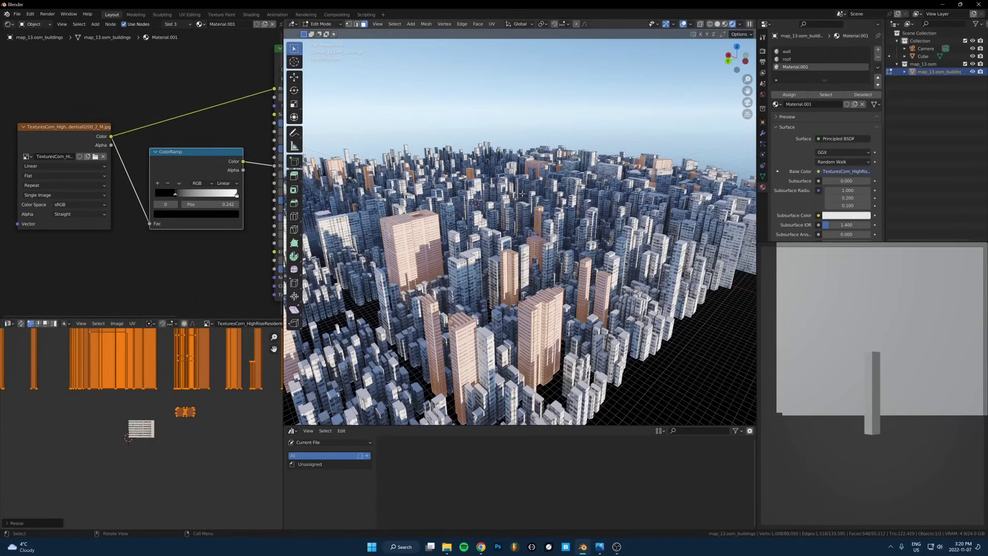
{"action": "key", "text": "Tab"}
Select only the roof face of the large tower with the central opening in Edit Mode and frame it.
{"action": "middle_click_drag", "start_coordinate": [565, 307], "coordinate": [639, 79]}
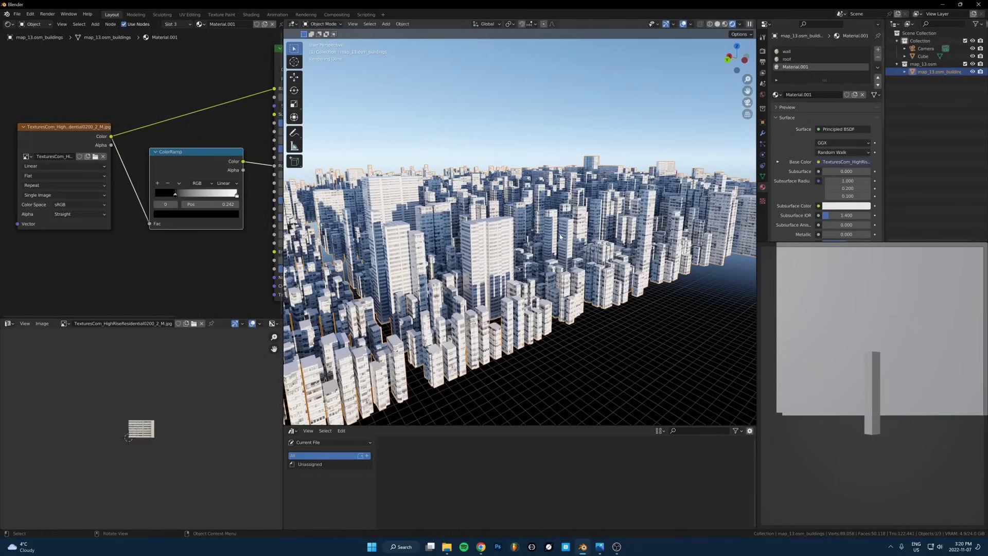
{"action": "middle_click_drag", "start_coordinate": [445, 170], "coordinate": [485, 262]}
{"action": "scroll", "coordinate": [484, 262], "scroll_direction": "up", "scroll_amount": 2}
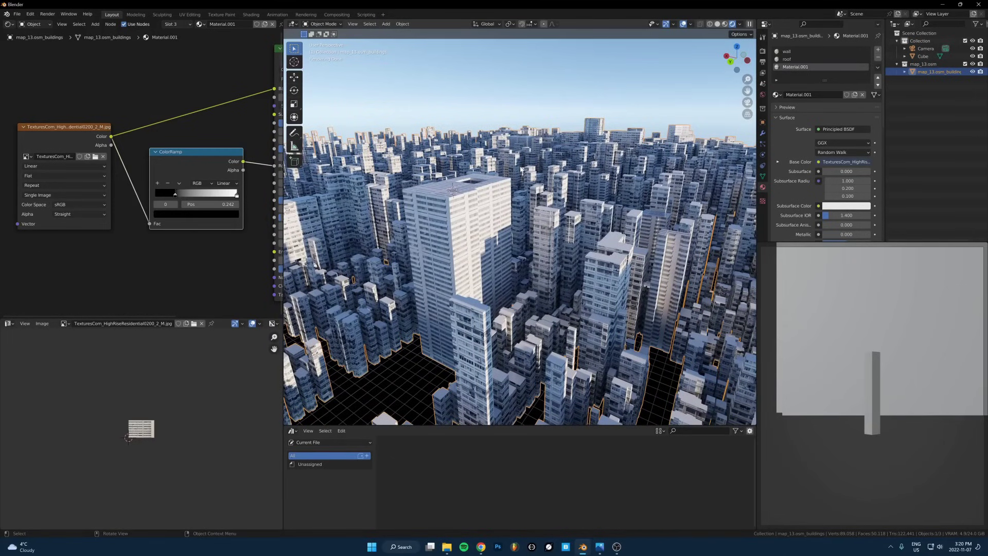
{"action": "scroll", "coordinate": [553, 208], "scroll_direction": "down", "scroll_amount": 5}
{"action": "scroll", "coordinate": [553, 209], "scroll_direction": "up", "scroll_amount": 3}
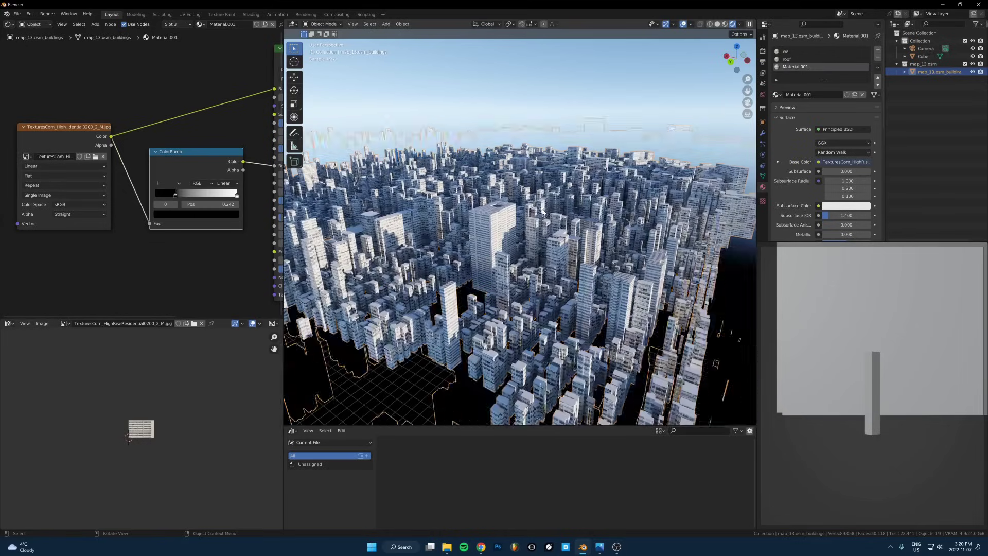
{"action": "scroll", "coordinate": [466, 196], "scroll_direction": "up", "scroll_amount": 2}
{"action": "middle_click_drag", "start_coordinate": [480, 201], "coordinate": [633, 290]}
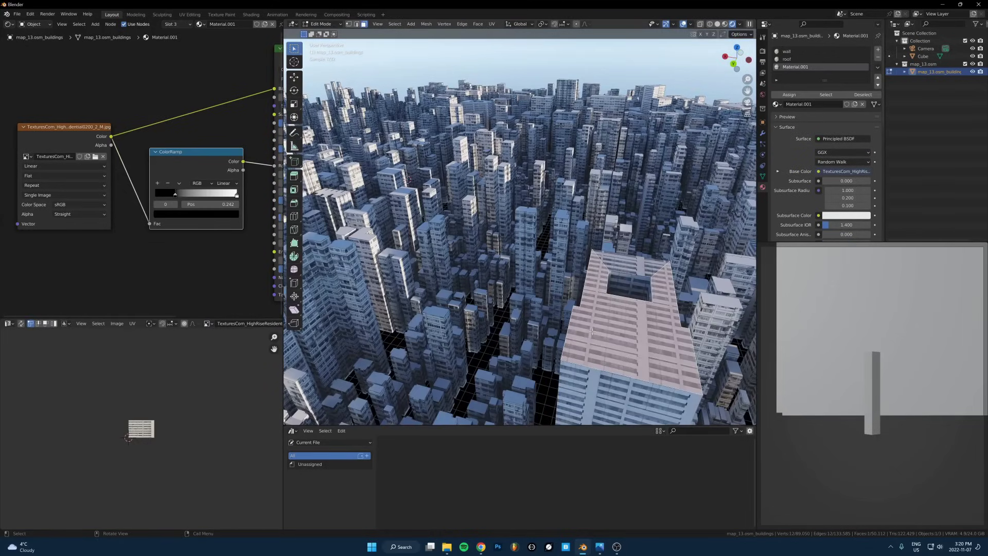
{"action": "key", "text": "KP_Decimal"}
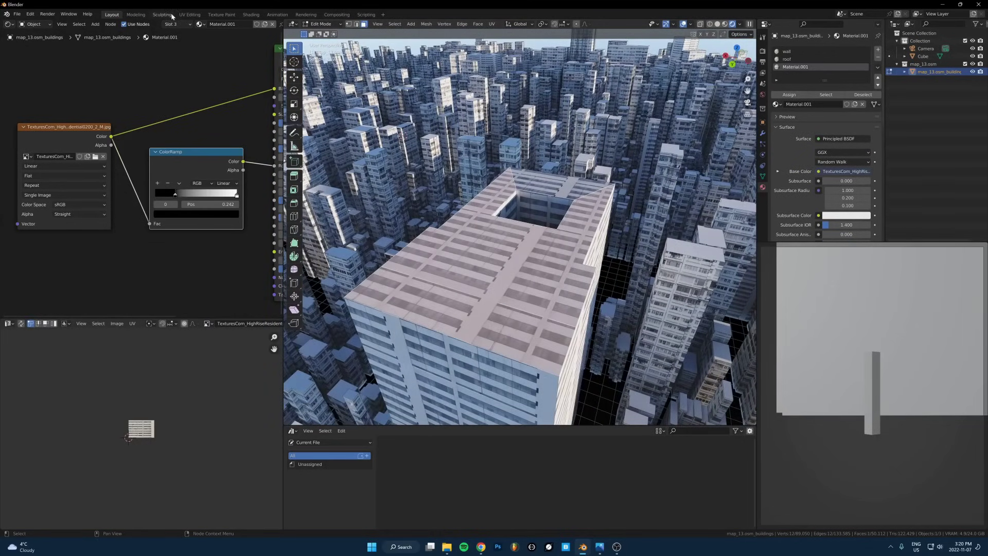
Add an empty fourth material slot to the buildings, try assigning it to the roof face, and undo that assignment.
{"action": "left_click", "coordinate": [175, 24]}
{"action": "left_click", "coordinate": [219, 39]}
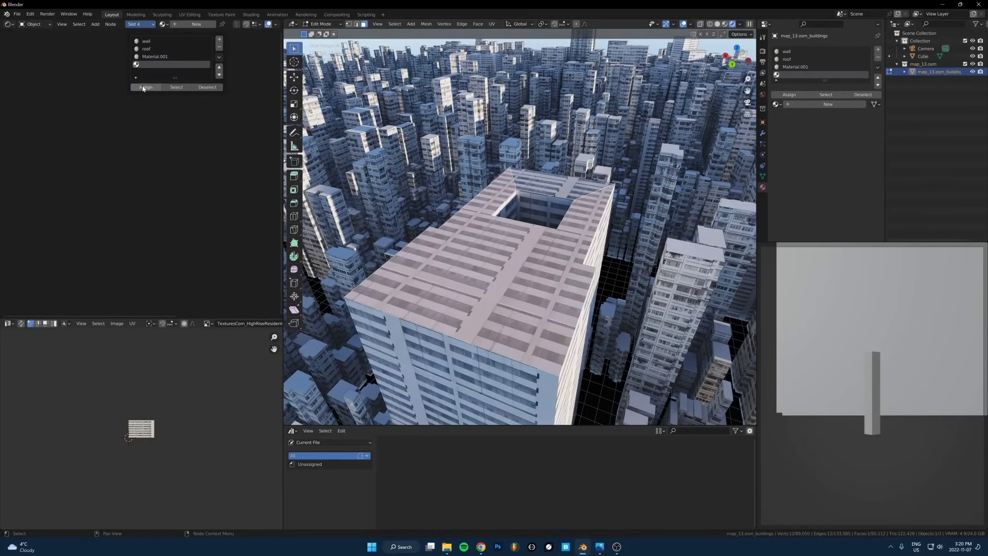
{"action": "left_click", "coordinate": [146, 87]}
{"action": "key", "text": "ctrl+z"}
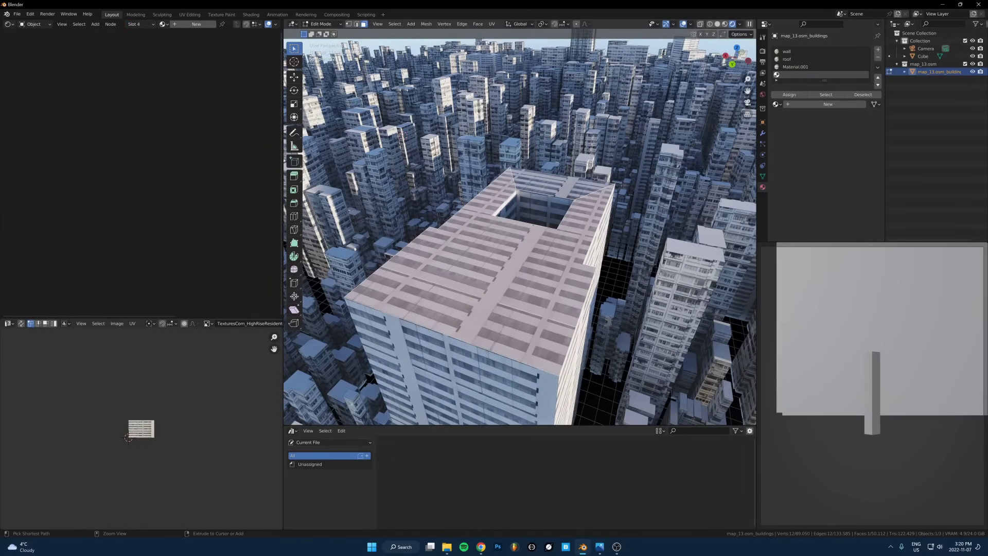
Select all faces that use the roof material, together with the large tower's roof face.
{"action": "left_click", "coordinate": [803, 59]}
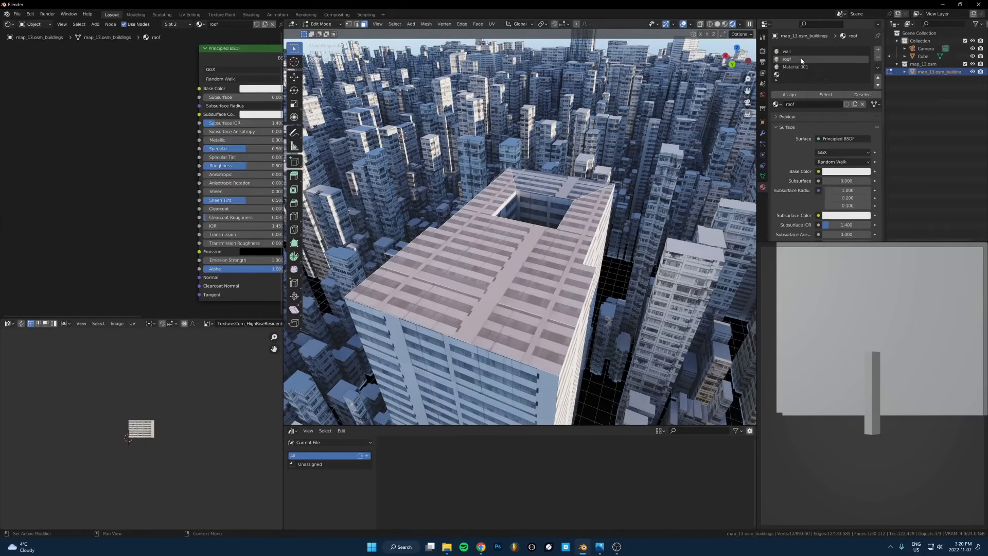
{"action": "left_click", "coordinate": [826, 95]}
{"action": "scroll", "coordinate": [547, 217], "scroll_direction": "down", "scroll_amount": 3}
{"action": "left_click", "coordinate": [554, 231], "text": "shift"}
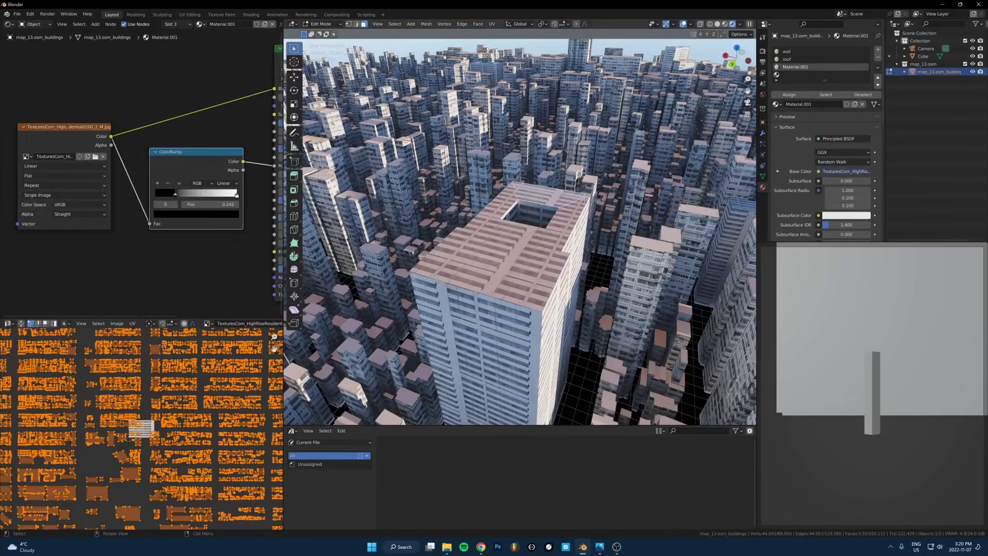
{"action": "middle_click_drag", "start_coordinate": [574, 224], "coordinate": [578, 200]}
{"action": "scroll", "coordinate": [578, 199], "scroll_direction": "down", "scroll_amount": 1}
Assign the selected roof faces to the empty fourth material slot and create a new material in it.
{"action": "left_click", "coordinate": [175, 24]}
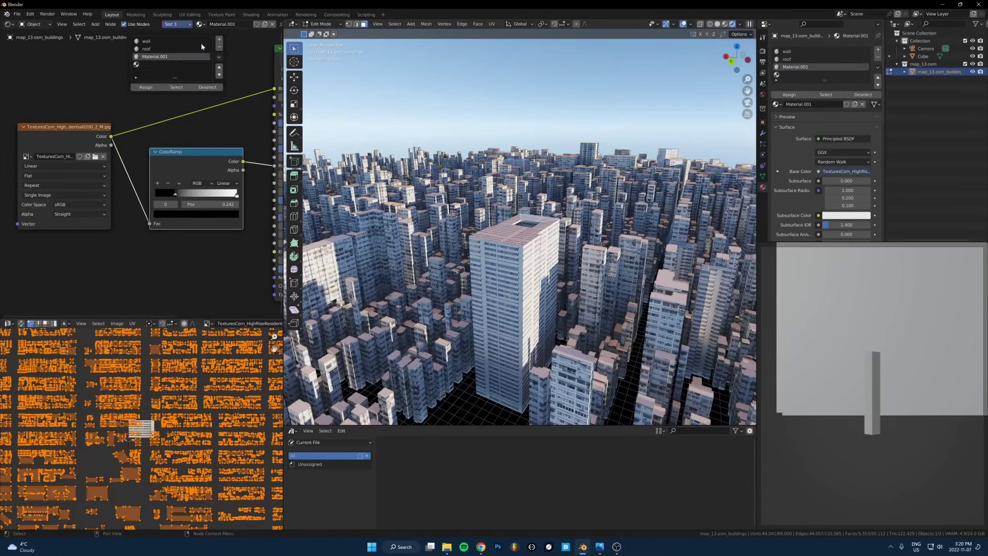
{"action": "left_click", "coordinate": [165, 64]}
{"action": "left_click", "coordinate": [145, 87]}
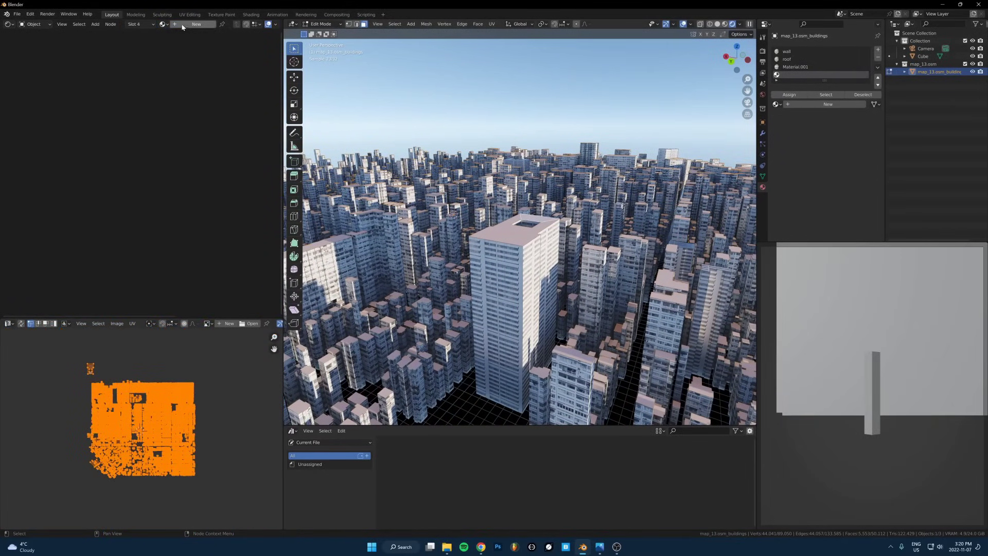
{"action": "left_click", "coordinate": [196, 24]}
Import the TexturesCom_ConcreteFence0034_1_seamless_S.jpg texture from the Textures.com folder into Material.002 and connect its color to Base Color.
{"action": "left_click", "coordinate": [445, 550]}
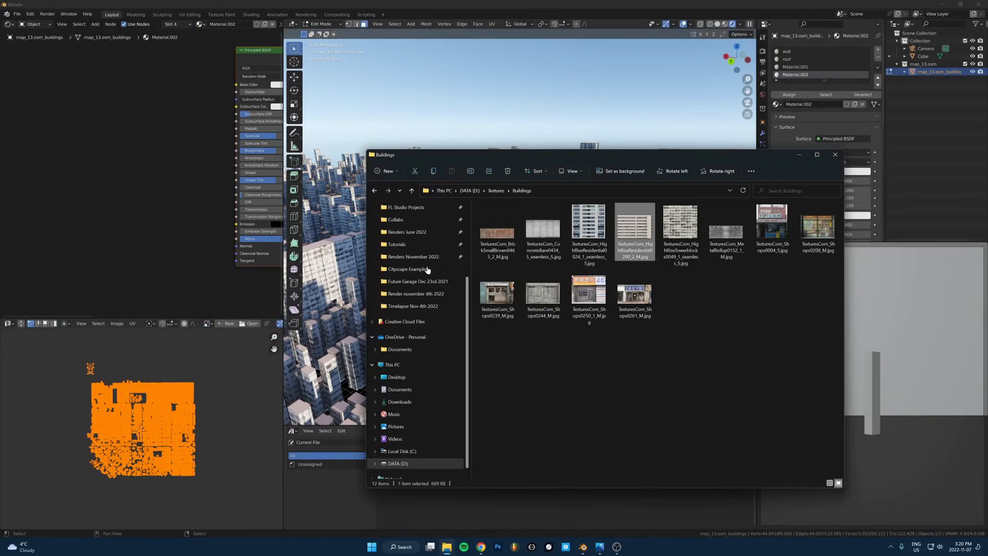
{"action": "scroll", "coordinate": [407, 288], "scroll_direction": "up", "scroll_amount": 2}
{"action": "left_click", "coordinate": [402, 262]}
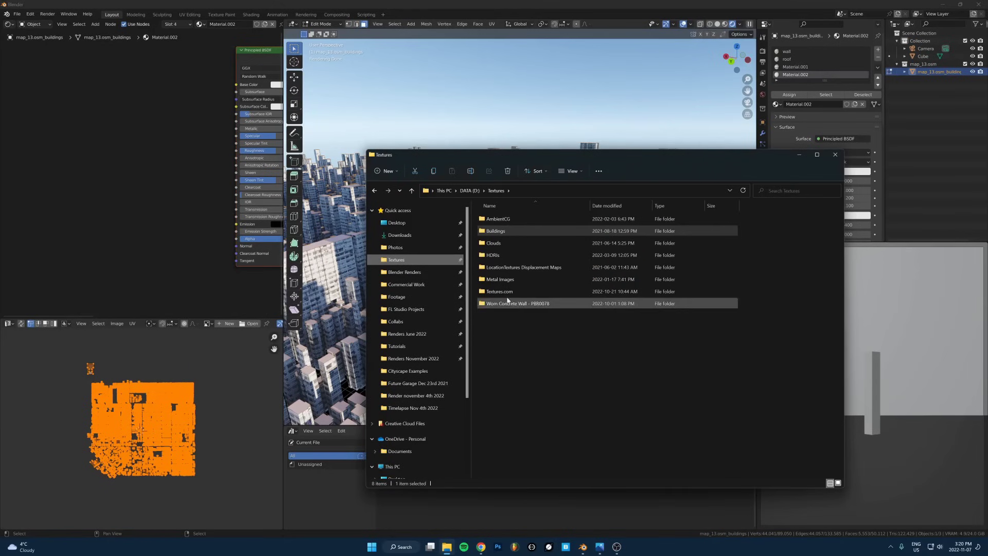
{"action": "double_click", "coordinate": [503, 292]}
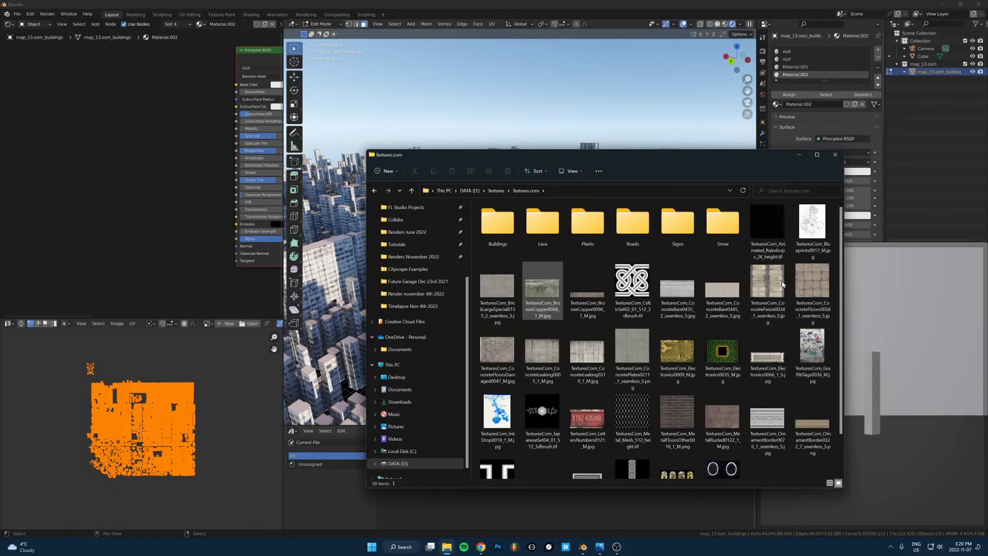
{"action": "left_click_drag", "start_coordinate": [778, 289], "coordinate": [143, 158]}
{"action": "scroll", "coordinate": [144, 165], "scroll_direction": "up", "scroll_amount": 5}
{"action": "middle_click_drag", "start_coordinate": [153, 132], "coordinate": [110, 155]}
{"action": "left_click_drag", "start_coordinate": [140, 184], "coordinate": [237, 63]}
Scale down the UVs of the selected roof faces and return to Object Mode.
{"action": "scroll", "coordinate": [237, 411], "scroll_direction": "down", "scroll_amount": 5}
{"action": "key", "text": "s"}
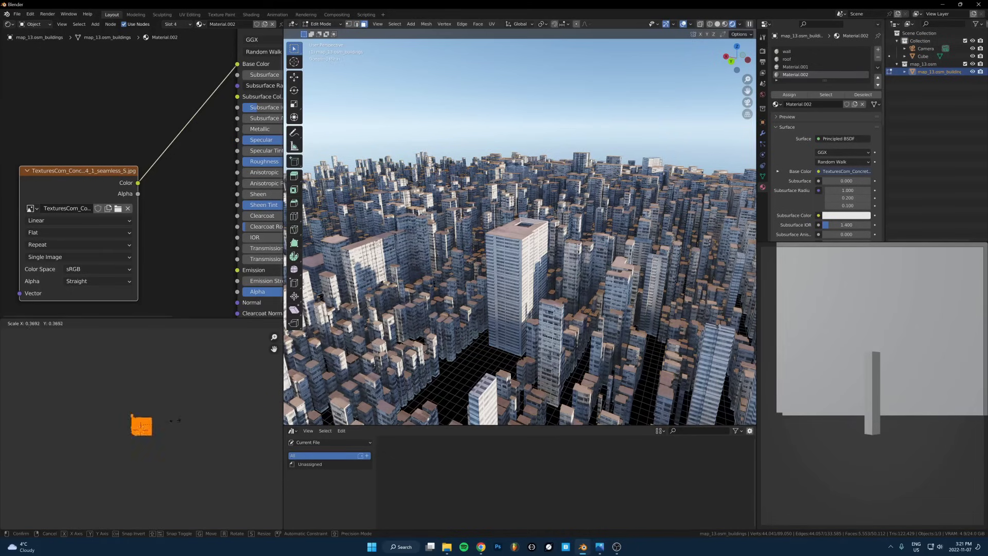
{"action": "left_click", "coordinate": [189, 416]}
{"action": "key", "text": "Tab"}
{"action": "middle_click_drag", "start_coordinate": [549, 295], "coordinate": [613, 313]}
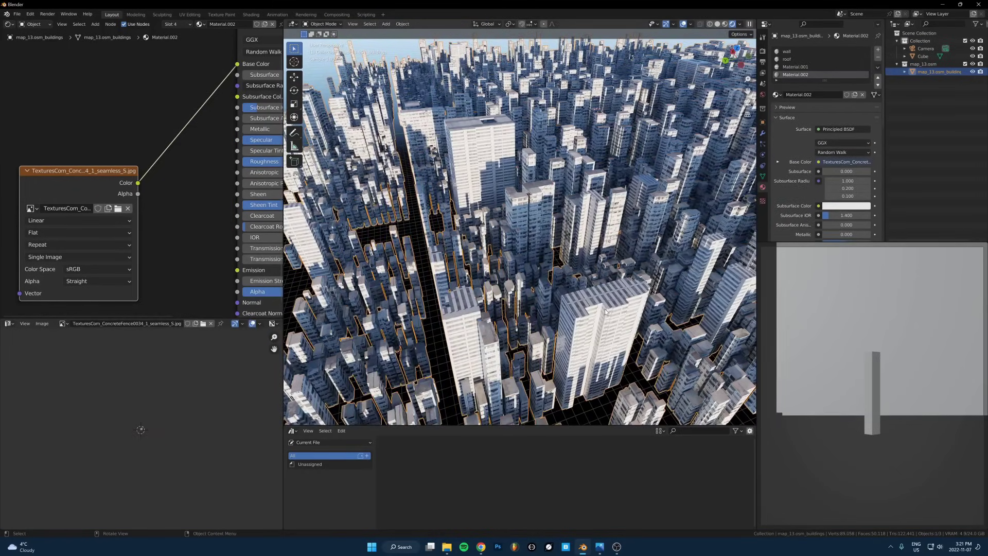
Activate the Material.001 slot in Edit Mode, select all faces that use it, and return to Object Mode with the buildings selected.
{"action": "key", "text": "Tab"}
{"action": "left_click", "coordinate": [606, 312]}
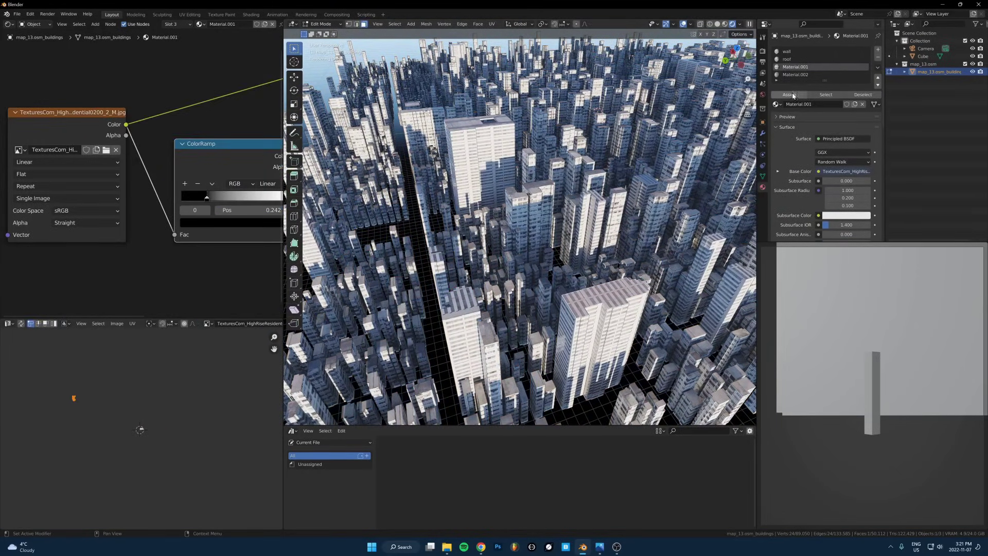
{"action": "left_click", "coordinate": [826, 95]}
{"action": "scroll", "coordinate": [523, 254], "scroll_direction": "down", "scroll_amount": 3}
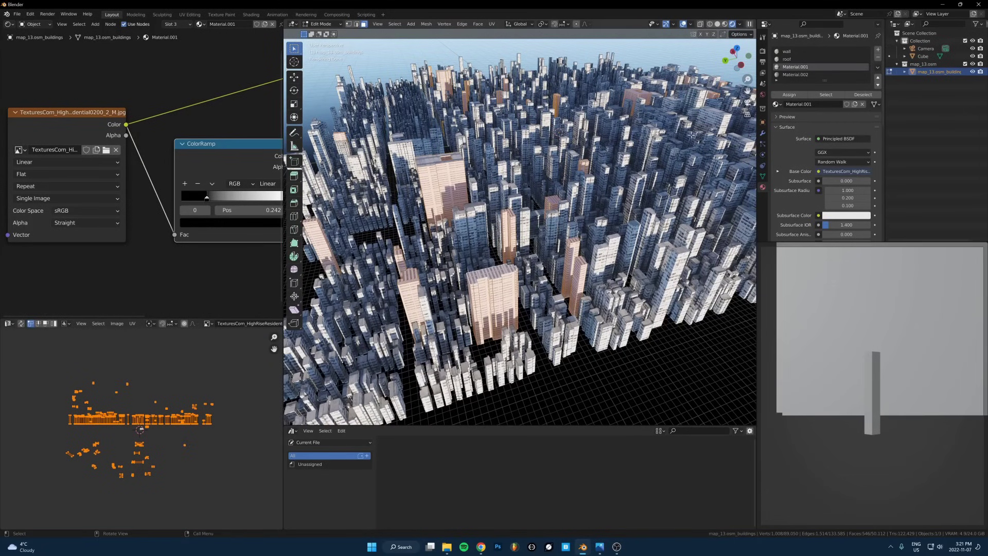
{"action": "middle_click_drag", "start_coordinate": [590, 258], "coordinate": [684, 240]}
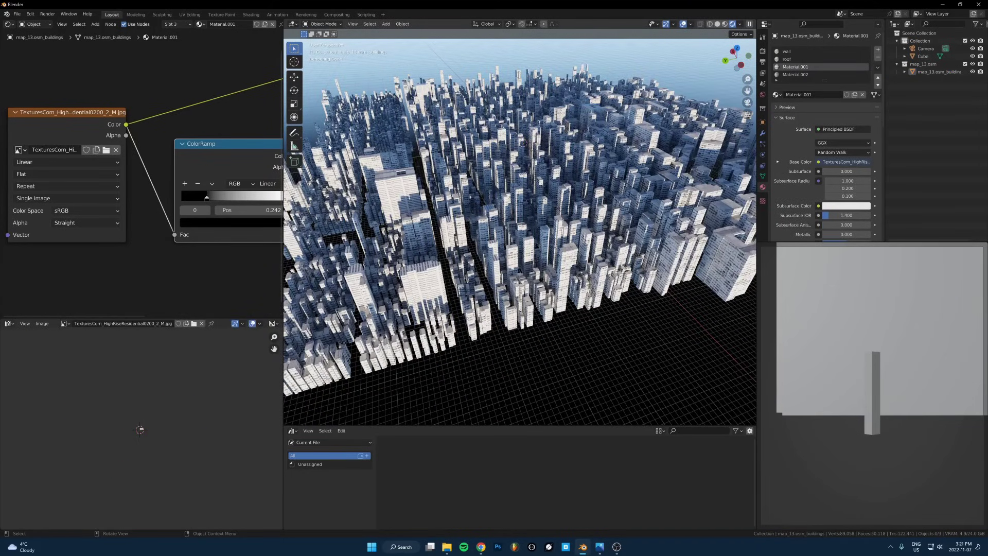
{"action": "left_click", "coordinate": [331, 148]}
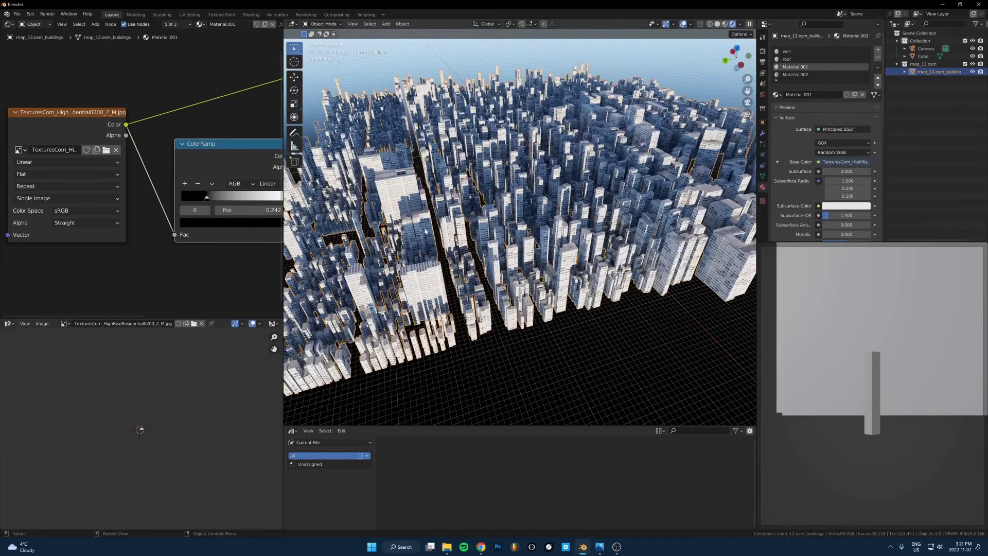
{"action": "key", "text": "Tab"}
{"action": "key", "text": "Tab"}
Insert an RGB Curves node between Material.001's facade texture and Base Color, and pull its curve down to darken the facades.
{"action": "scroll", "coordinate": [174, 149], "scroll_direction": "down", "scroll_amount": 3}
{"action": "key", "text": "shift+a"}
{"action": "type", "text": "c"}
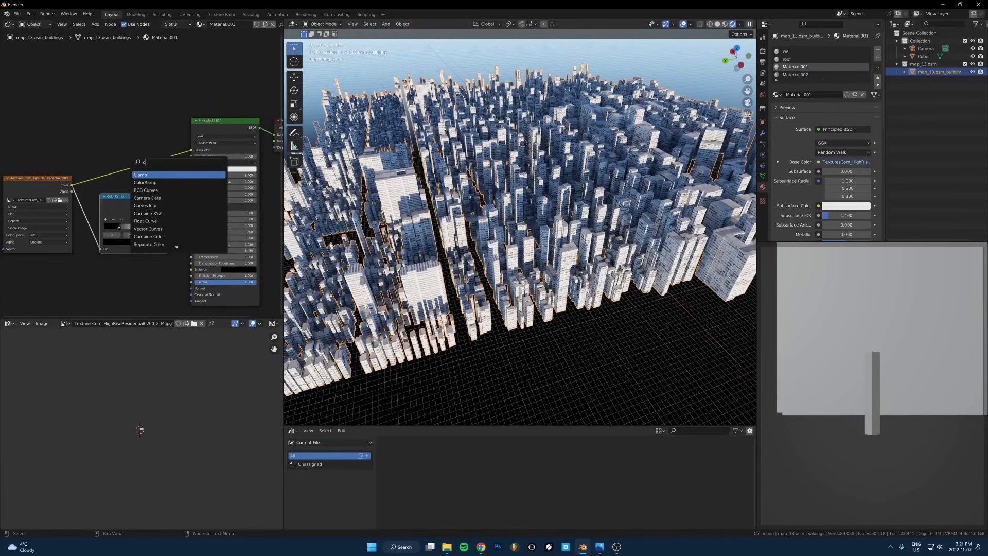
{"action": "type", "text": "urves"}
{"action": "key", "text": "Return"}
{"action": "left_click", "coordinate": [138, 134]}
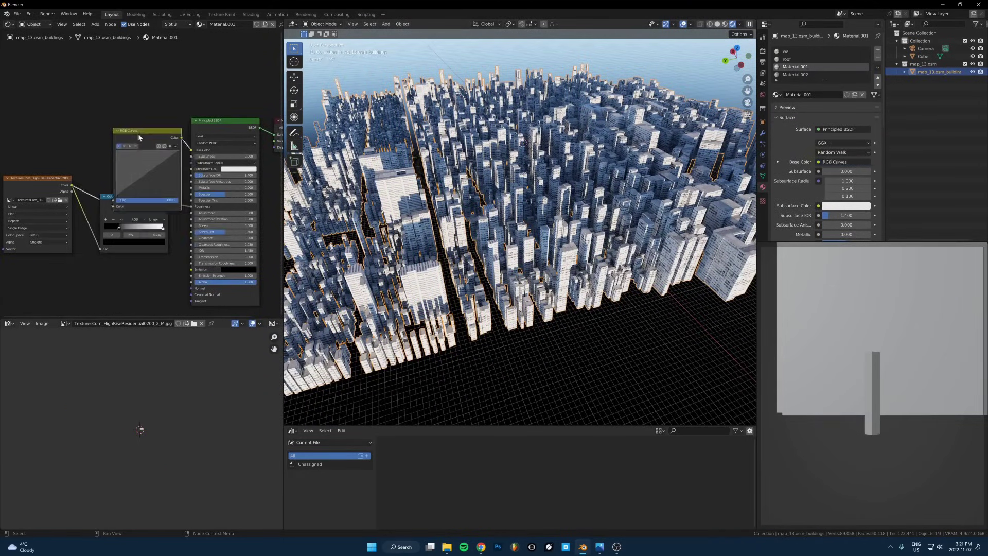
{"action": "left_click_drag", "start_coordinate": [138, 132], "coordinate": [127, 106]}
{"action": "left_click_drag", "start_coordinate": [128, 152], "coordinate": [142, 156]}
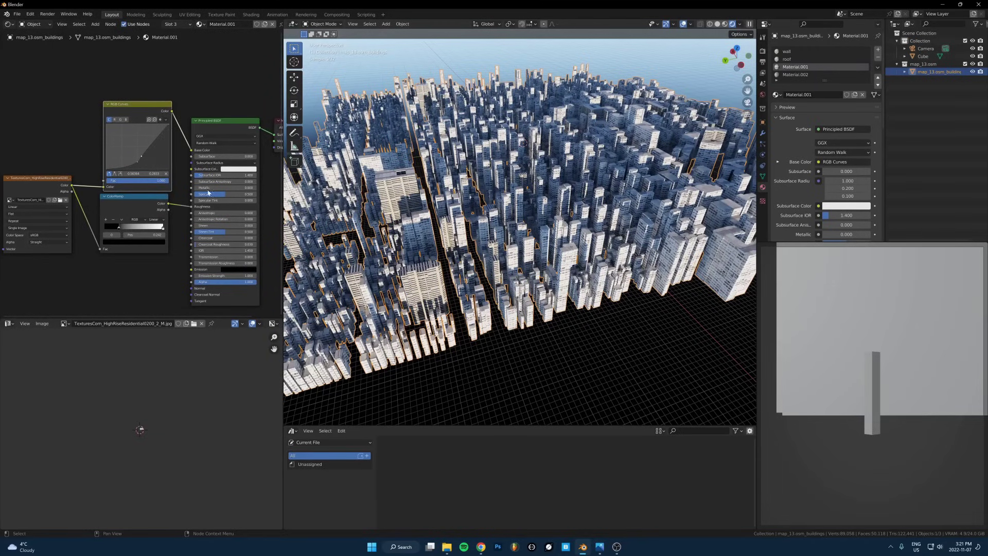
In the wall material, insert an RGB Curves node between the facade texture and Base Color, lowering its curve point to 0.5787, 0.2708.
{"action": "key", "text": "Tab"}
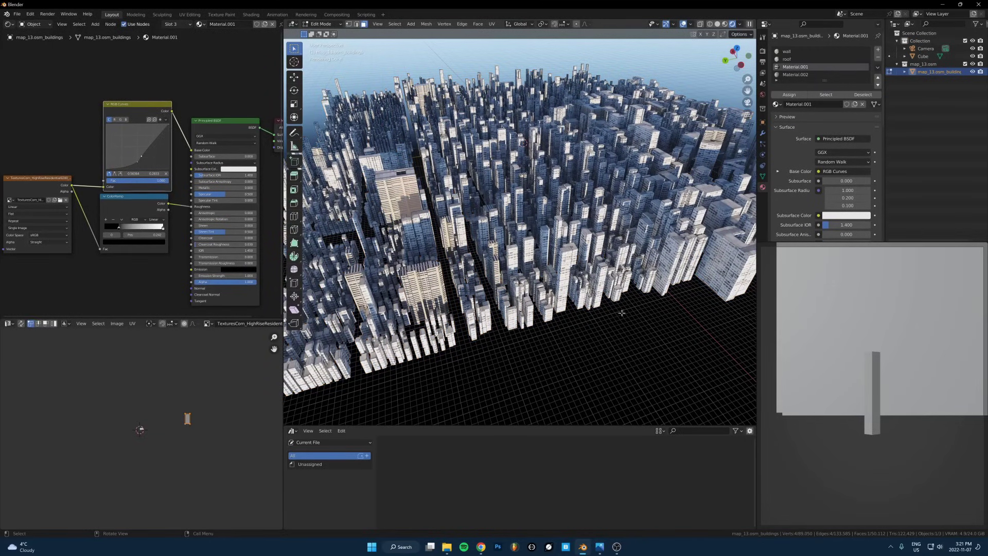
{"action": "scroll", "coordinate": [530, 258], "scroll_direction": "up", "scroll_amount": 2}
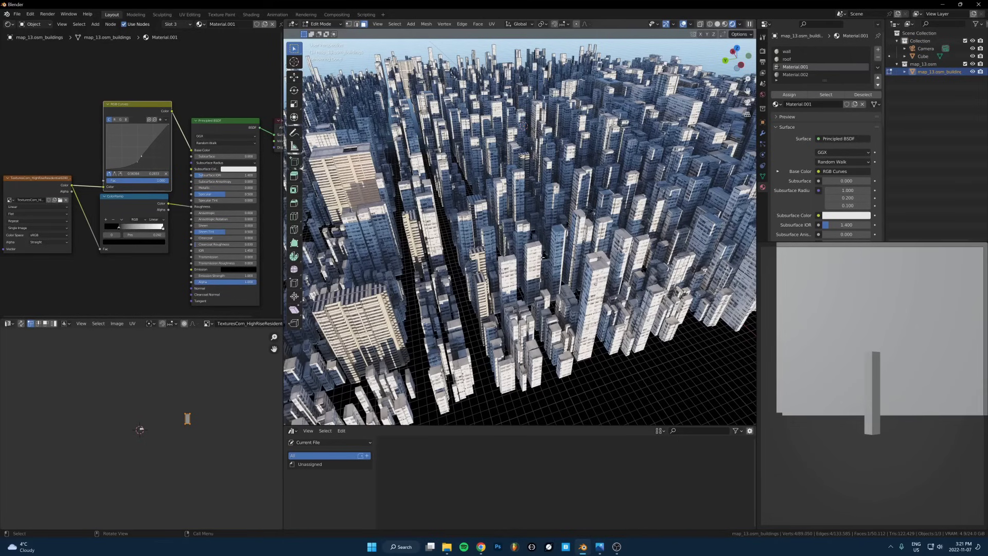
{"action": "left_click", "coordinate": [532, 271]}
{"action": "key", "text": "Tab"}
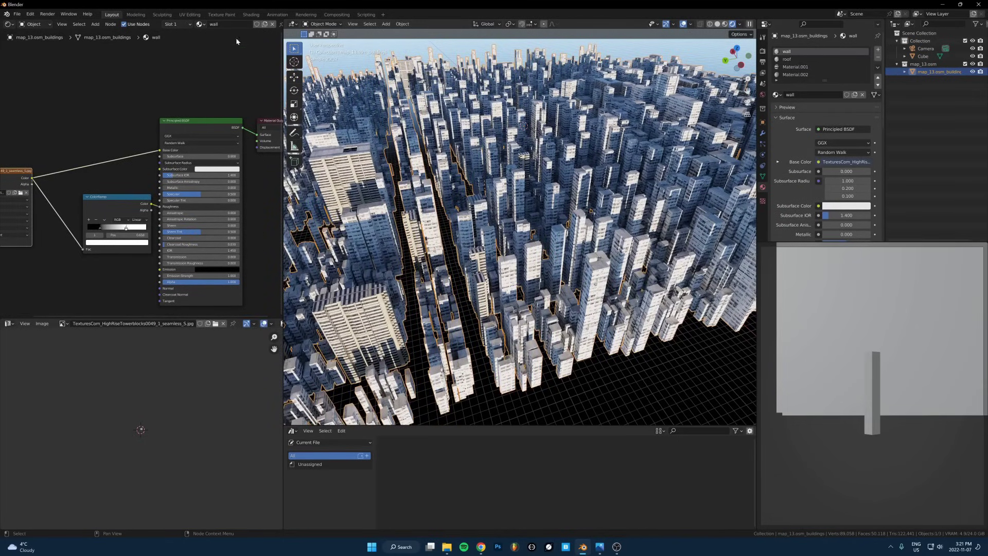
{"action": "scroll", "coordinate": [117, 178], "scroll_direction": "up", "scroll_amount": 2}
{"action": "key", "text": "shift+a"}
{"action": "type", "text": "curv"}
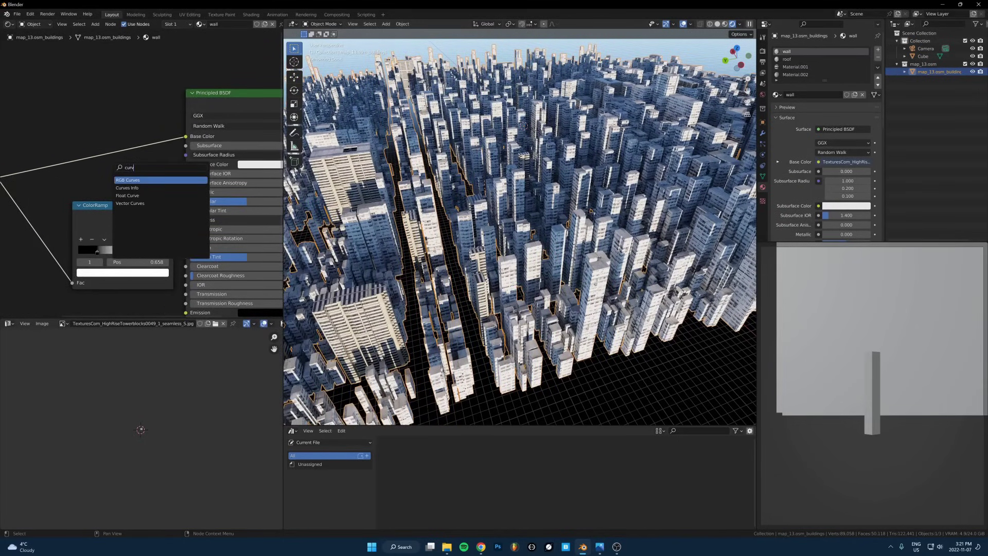
{"action": "type", "text": "e"}
{"action": "key", "text": "Return"}
{"action": "left_click", "coordinate": [96, 141]}
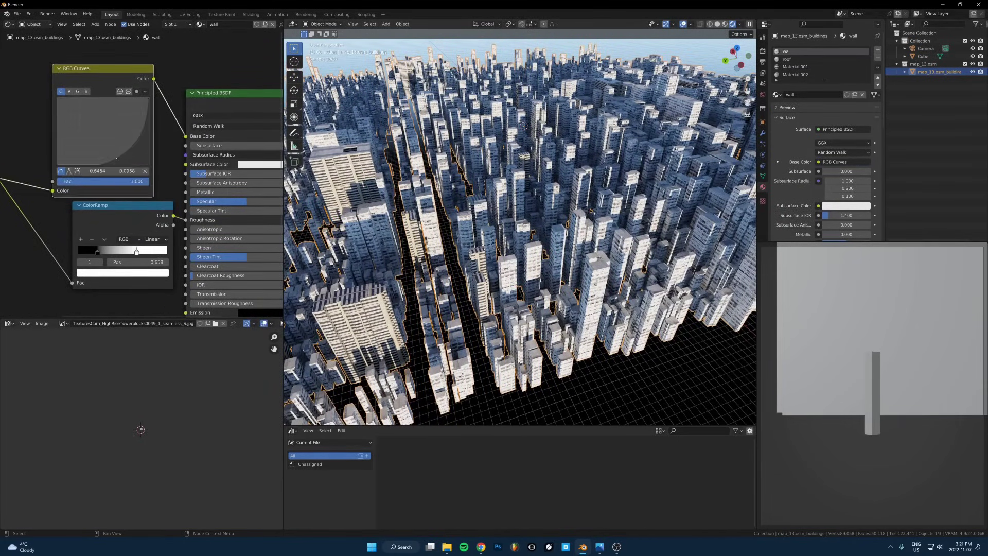
{"action": "left_click_drag", "start_coordinate": [113, 150], "coordinate": [110, 147]}
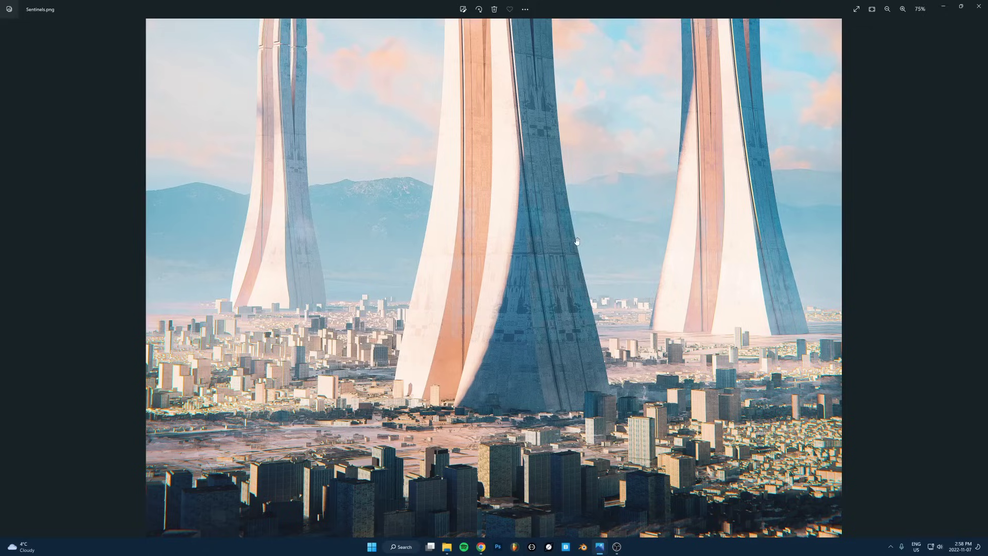
Look through the reference renders Sentinels, Brighter Days, Irradiant and Vibrance, examining the cities around their large structures.
{"action": "scroll", "coordinate": [518, 291], "scroll_direction": "down", "scroll_amount": 3}
{"action": "key", "text": "Right"}
{"action": "key", "text": "Right"}
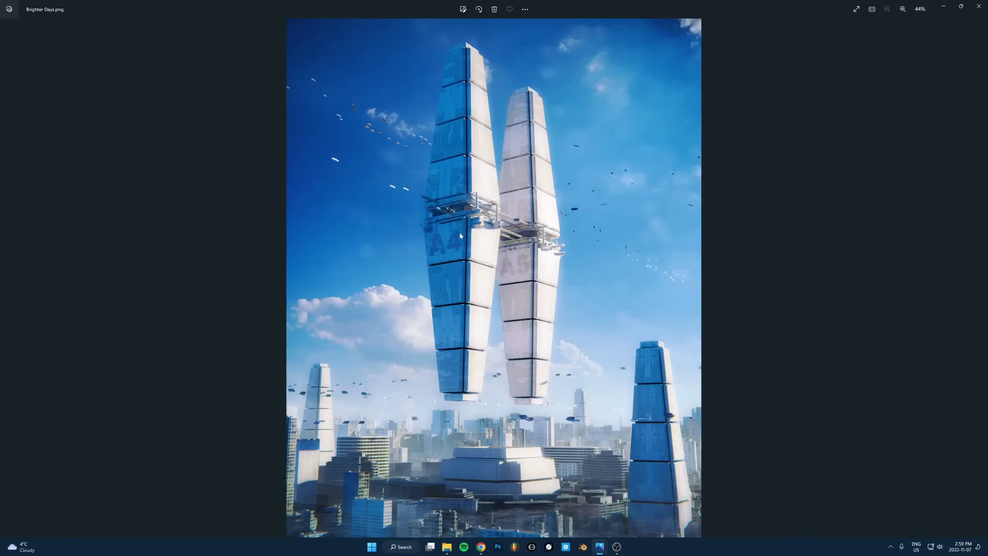
{"action": "key", "text": "Right"}
{"action": "key", "text": "Right"}
{"action": "key", "text": "Left"}
{"action": "key", "text": "Left"}
{"action": "key", "text": "Right"}
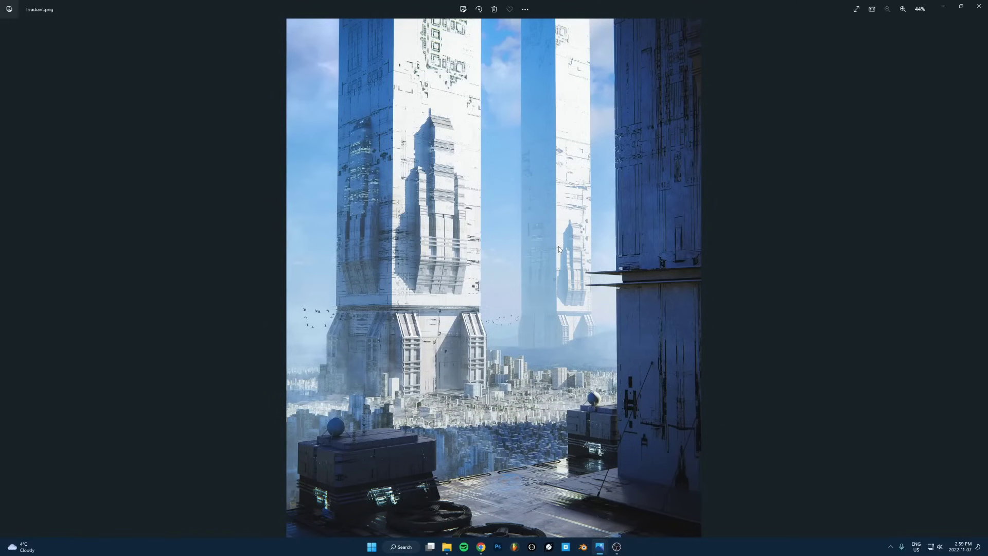
{"action": "scroll", "coordinate": [484, 369], "scroll_direction": "up", "scroll_amount": 5}
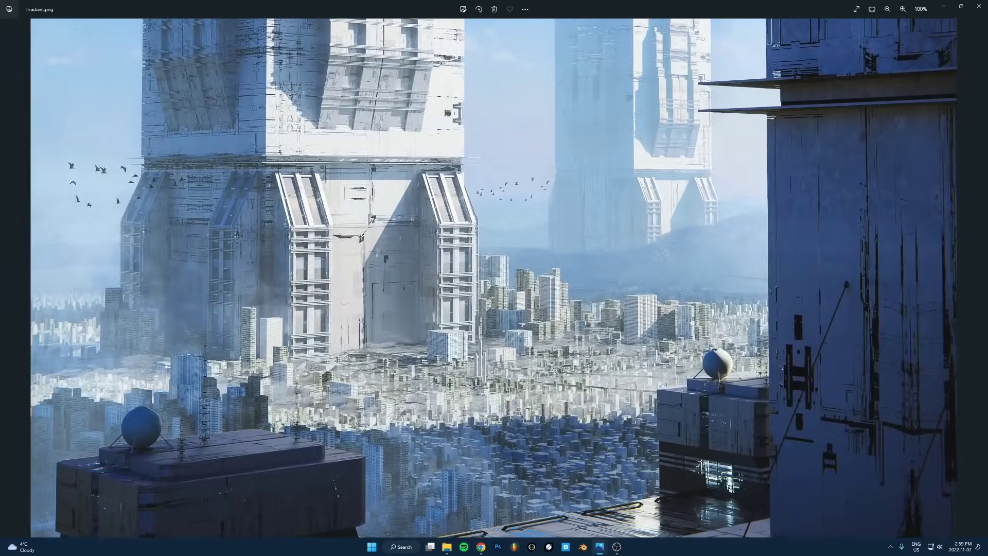
{"action": "key", "text": "Right"}
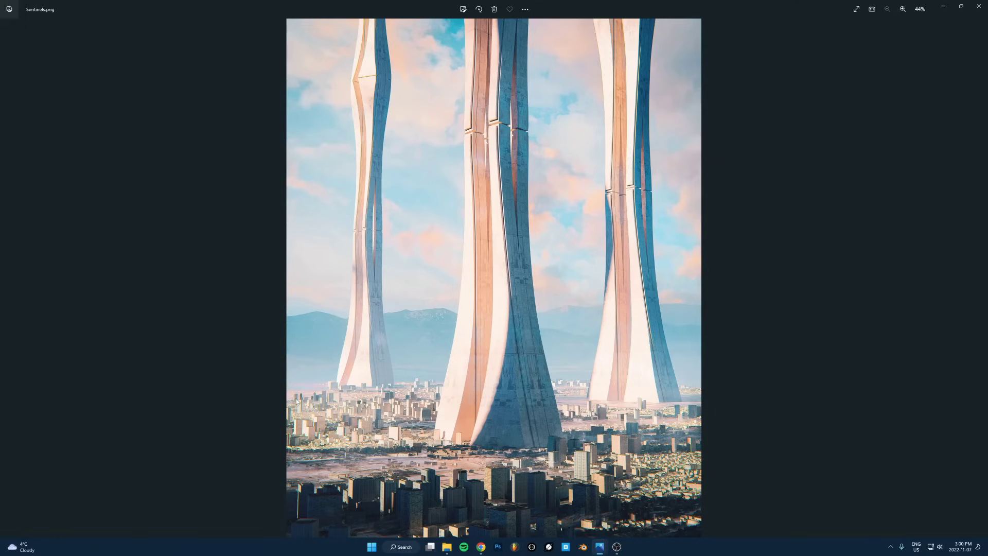
{"action": "key", "text": "Right"}
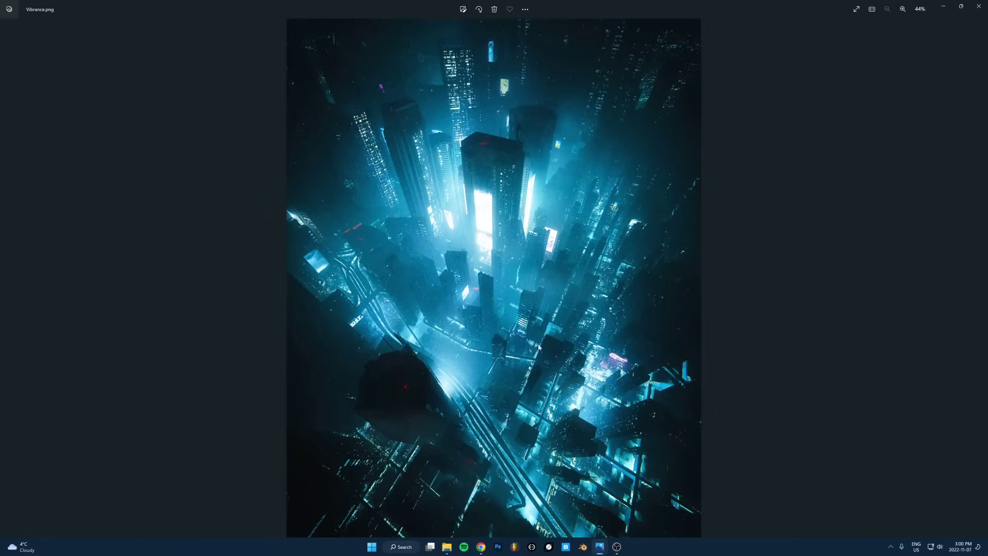
{"action": "key", "text": "Left"}
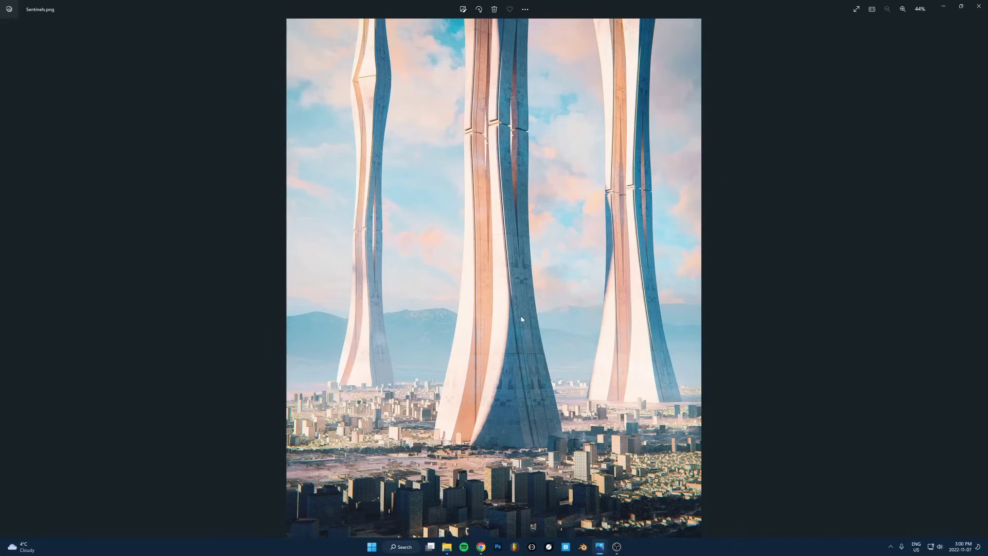
{"action": "key", "text": "Right"}
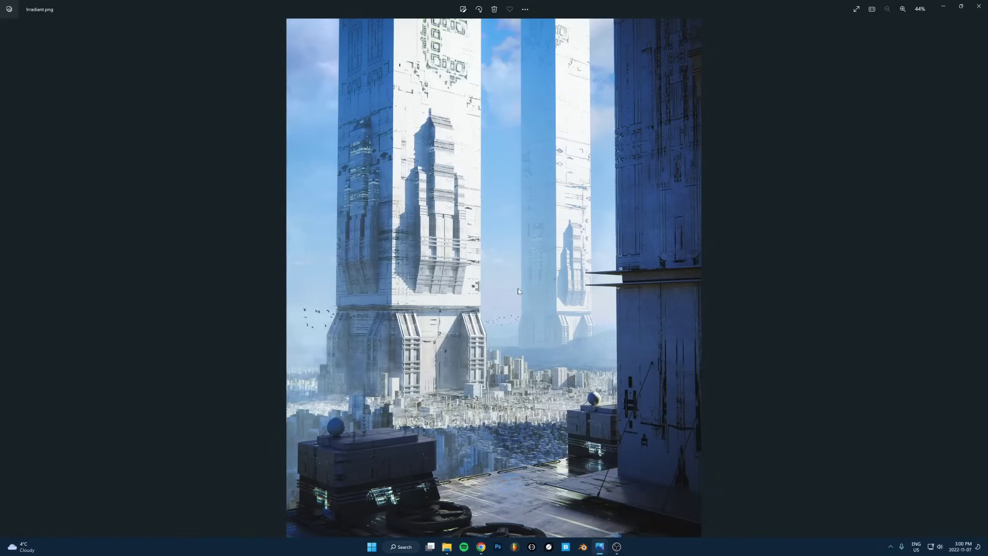
{"action": "key", "text": "Right"}
{"action": "key", "text": "Right"}
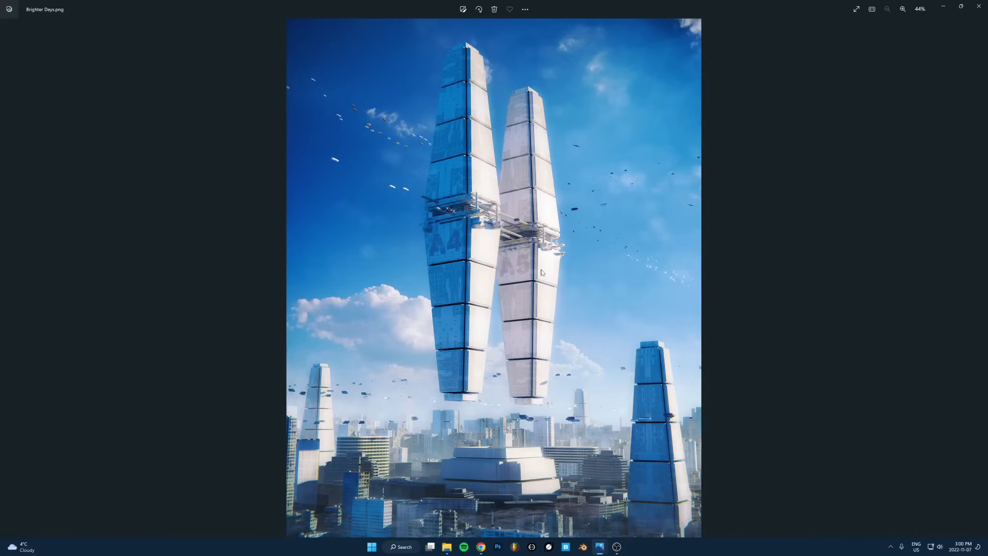
{"action": "key", "text": "Right"}
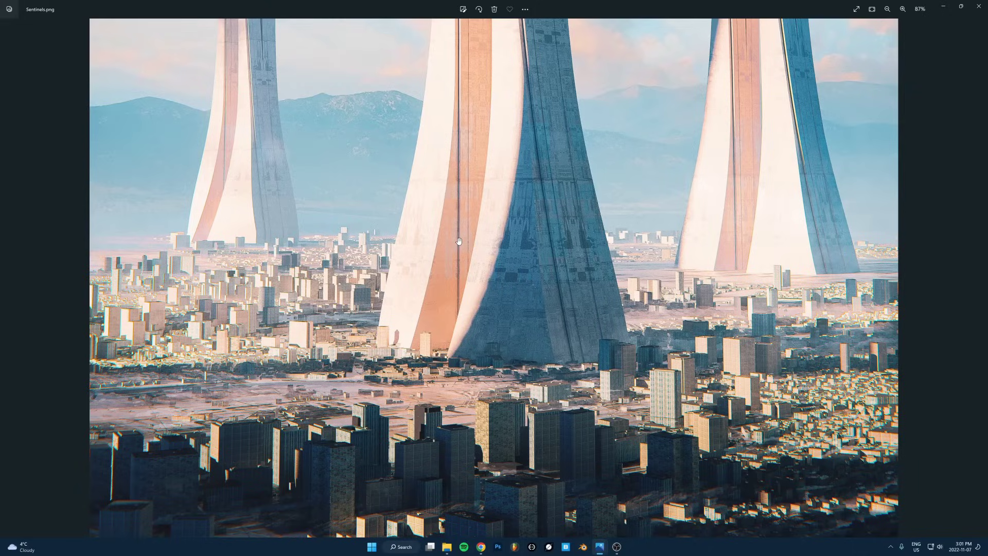
{"action": "scroll", "coordinate": [517, 332], "scroll_direction": "down", "scroll_amount": 2}
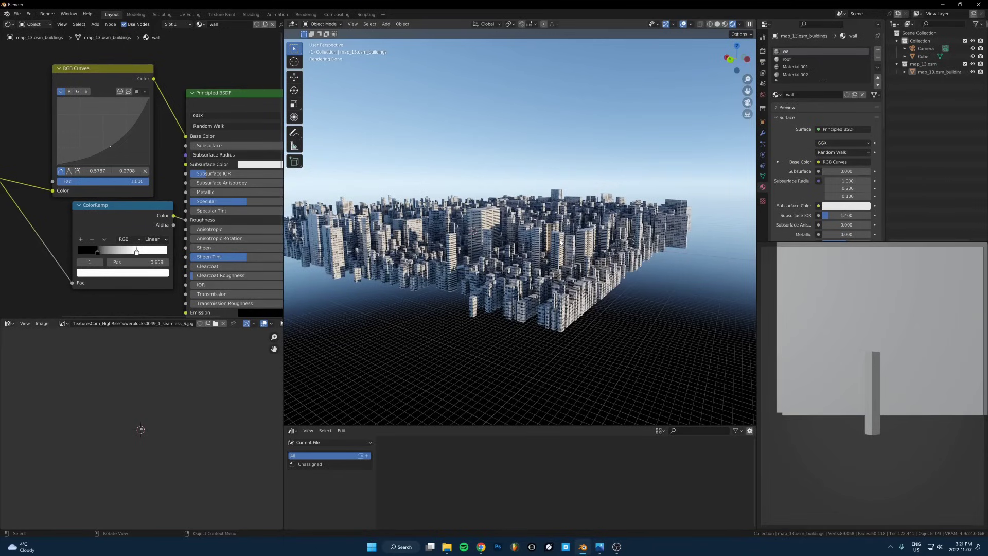
Switch the viewport to solid shading, select the whole buildings object and apply its object transforms.
{"action": "middle_click_drag", "start_coordinate": [583, 172], "coordinate": [532, 238]}
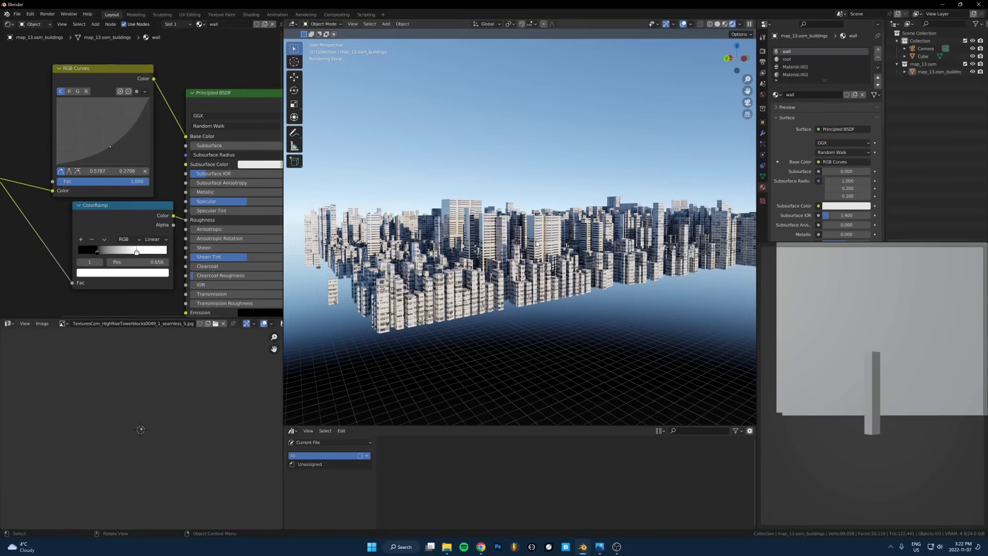
{"action": "middle_click_drag", "start_coordinate": [532, 174], "coordinate": [534, 245]}
{"action": "key", "text": "z"}
{"action": "left_click", "coordinate": [584, 242]}
{"action": "scroll", "coordinate": [572, 232], "scroll_direction": "down", "scroll_amount": 4}
{"action": "left_click", "coordinate": [565, 232]}
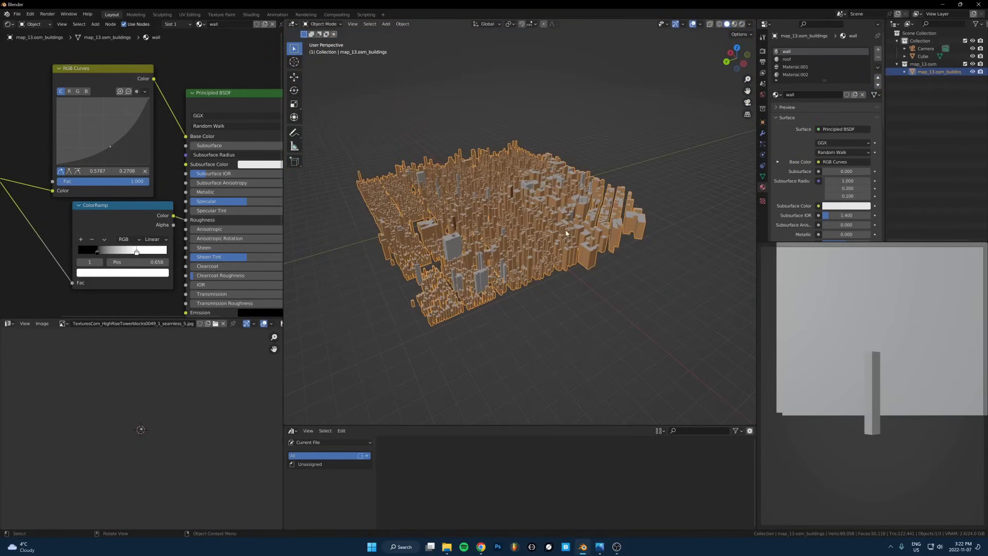
{"action": "key", "text": "ctrl+a"}
{"action": "left_click", "coordinate": [564, 232]}
{"action": "key", "text": "ctrl+a"}
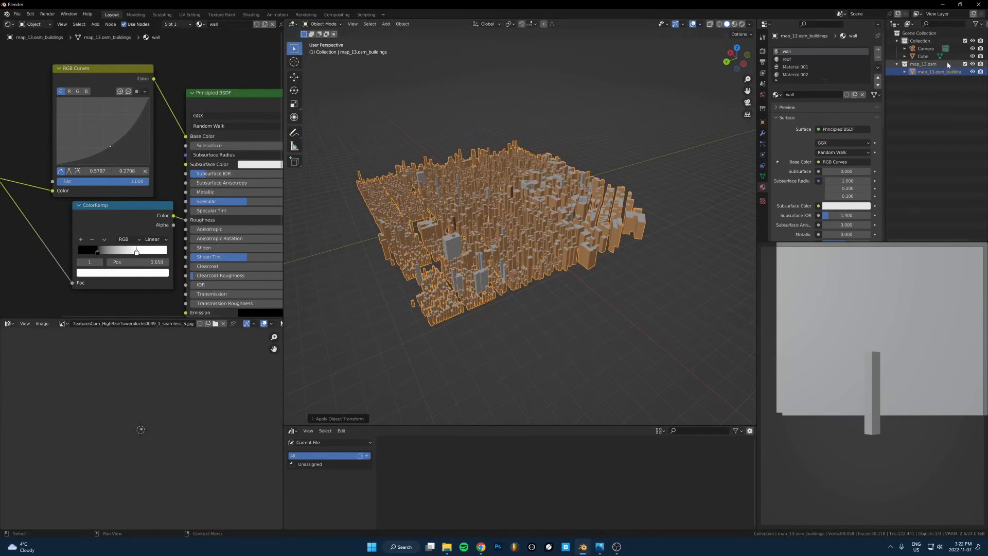
Mark the map_13.osm_buildings object as an asset and place a copy from the Current File asset library beside the original.
{"action": "right_click", "coordinate": [928, 72]}
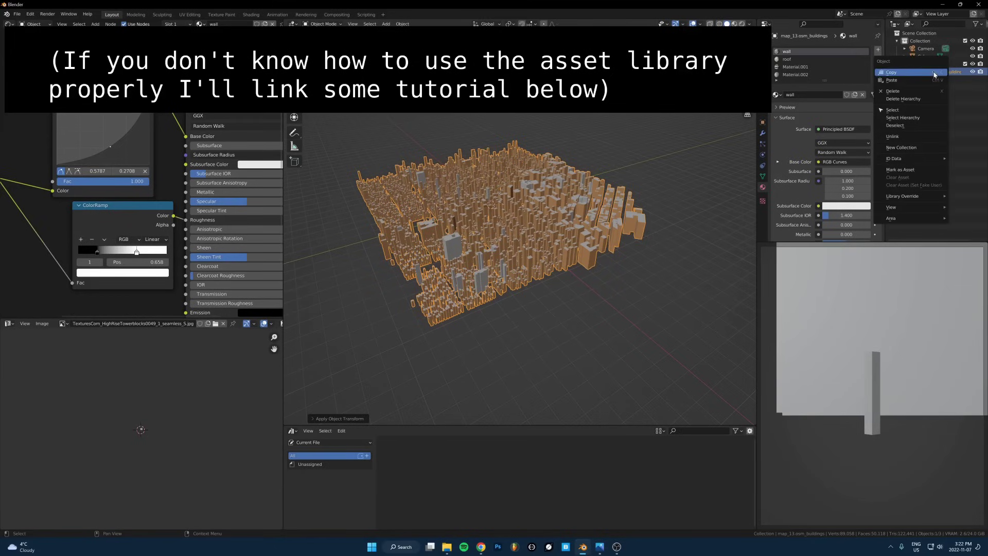
{"action": "left_click", "coordinate": [914, 169]}
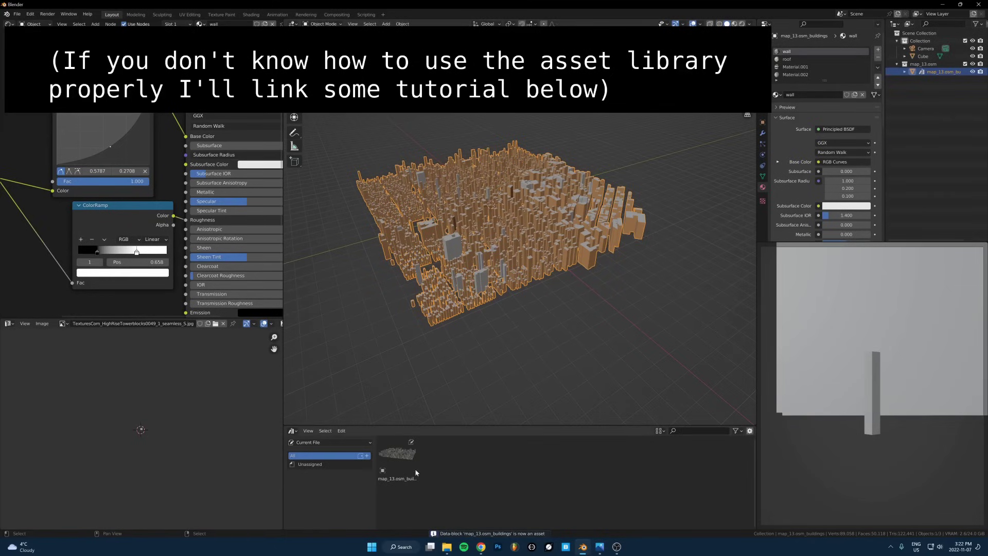
{"action": "left_click", "coordinate": [291, 431]}
{"action": "left_click", "coordinate": [292, 432]}
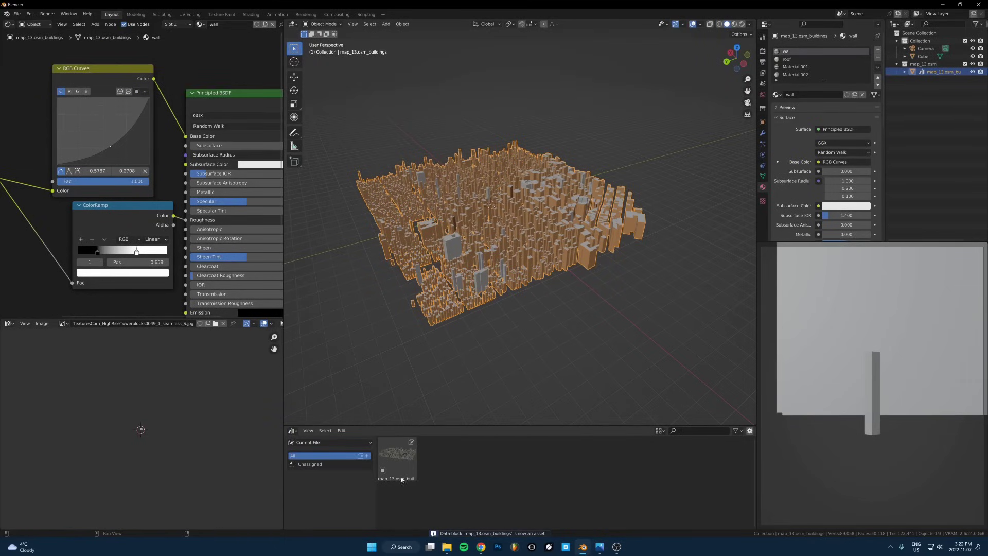
{"action": "left_click_drag", "start_coordinate": [401, 462], "coordinate": [335, 252]}
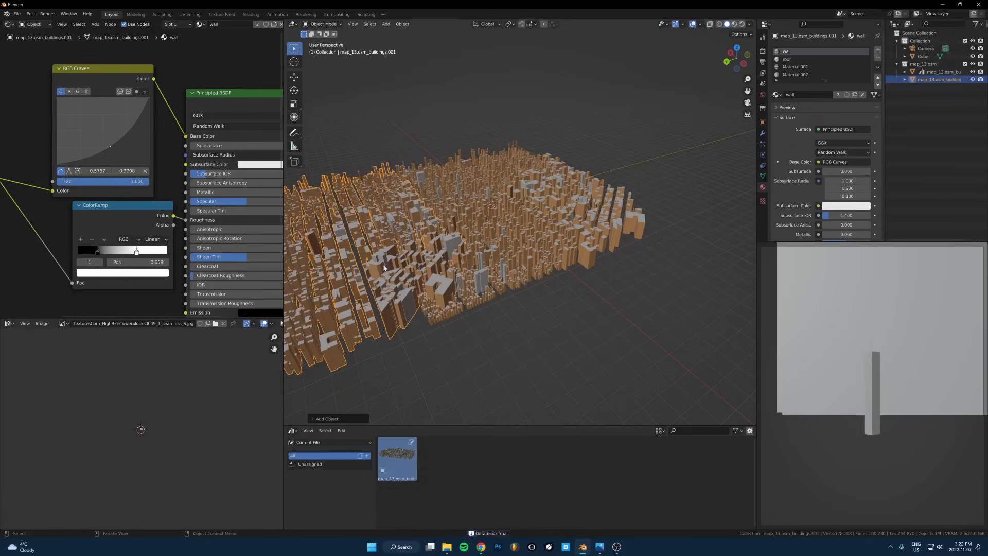
Place another copy of the buildings asset from the library, clear its rotation and move it to the far end of the city.
{"action": "left_click_drag", "start_coordinate": [398, 458], "coordinate": [556, 252]}
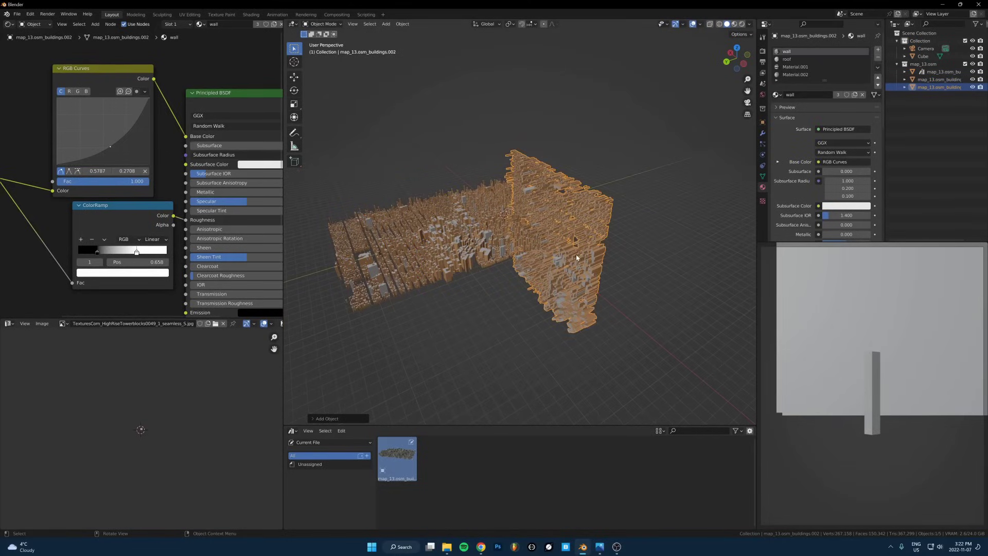
{"action": "key", "text": "alt+r"}
{"action": "key", "text": "g"}
{"action": "left_click", "coordinate": [588, 208]}
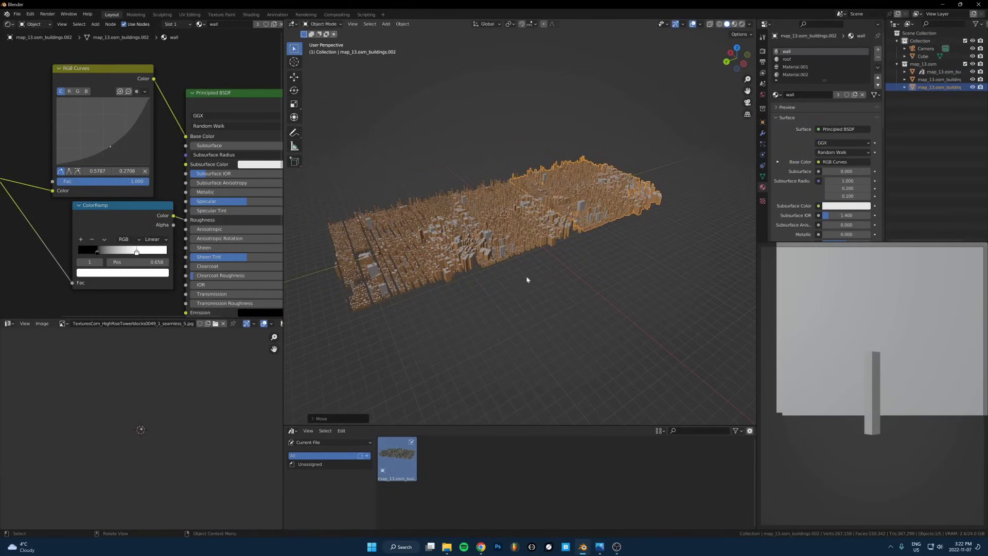
Delete the placed copies of the buildings so only the original city block is left.
{"action": "left_click", "coordinate": [447, 249], "text": "shift"}
{"action": "key", "text": "Delete"}
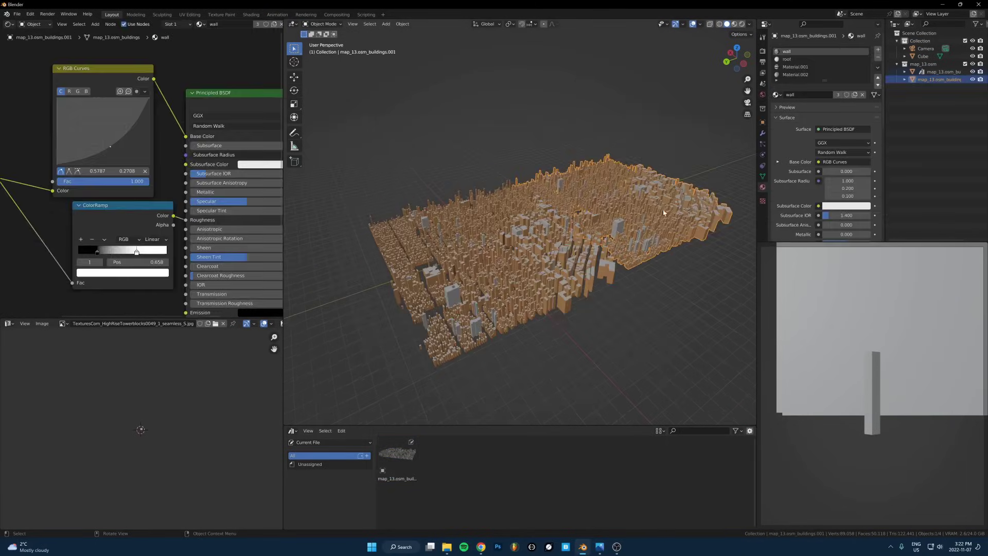
{"action": "key", "text": "Delete"}
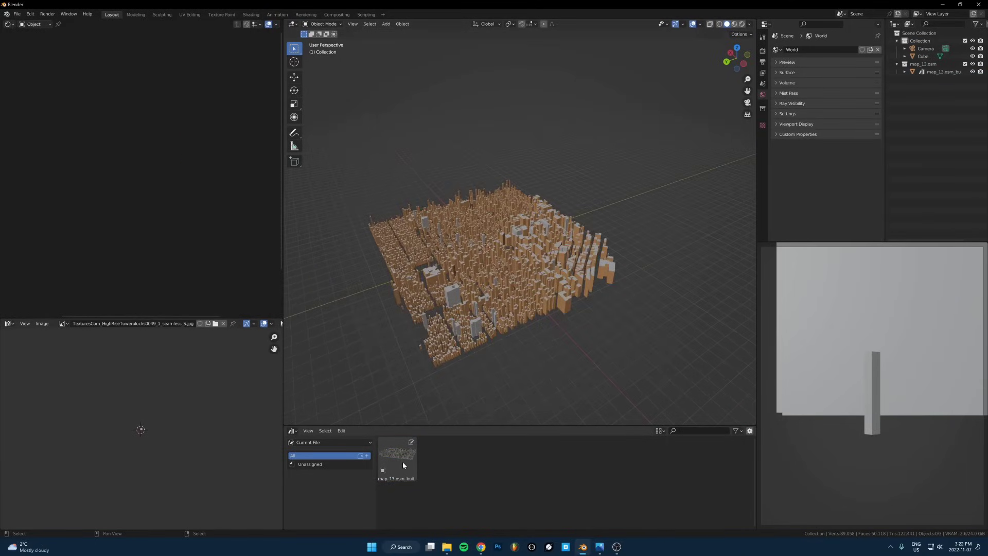
Place two fresh asset copies around the original block, moving the second horizontally only and clearing its scale, and show the viewport in wireframe.
{"action": "left_click_drag", "start_coordinate": [402, 462], "coordinate": [610, 191]}
{"action": "key", "text": "g"}
{"action": "key", "text": "shift+z"}
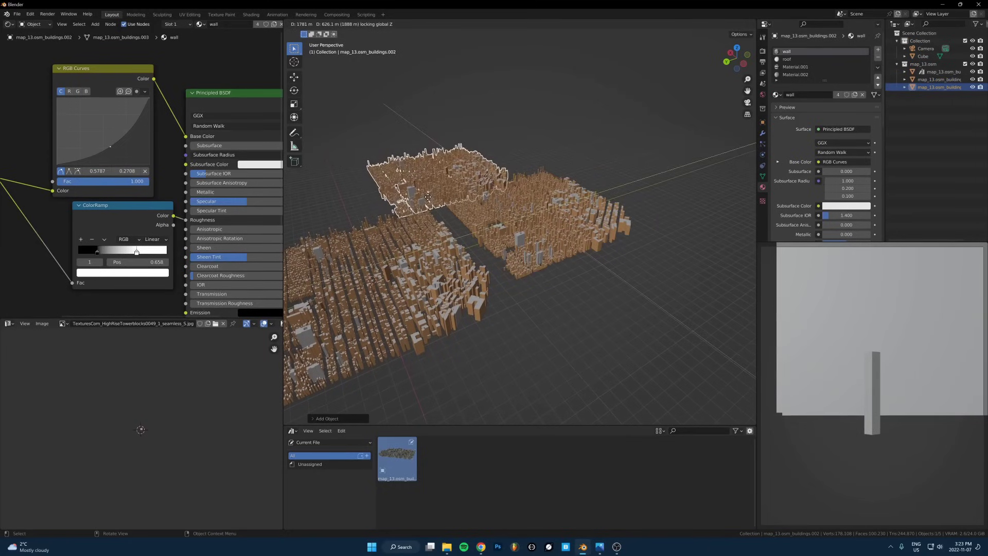
{"action": "left_click", "coordinate": [430, 199]}
{"action": "middle_click_drag", "start_coordinate": [430, 198], "coordinate": [505, 193], "text": "shift"}
{"action": "key", "text": "alt+s"}
{"action": "key", "text": "shift+z"}
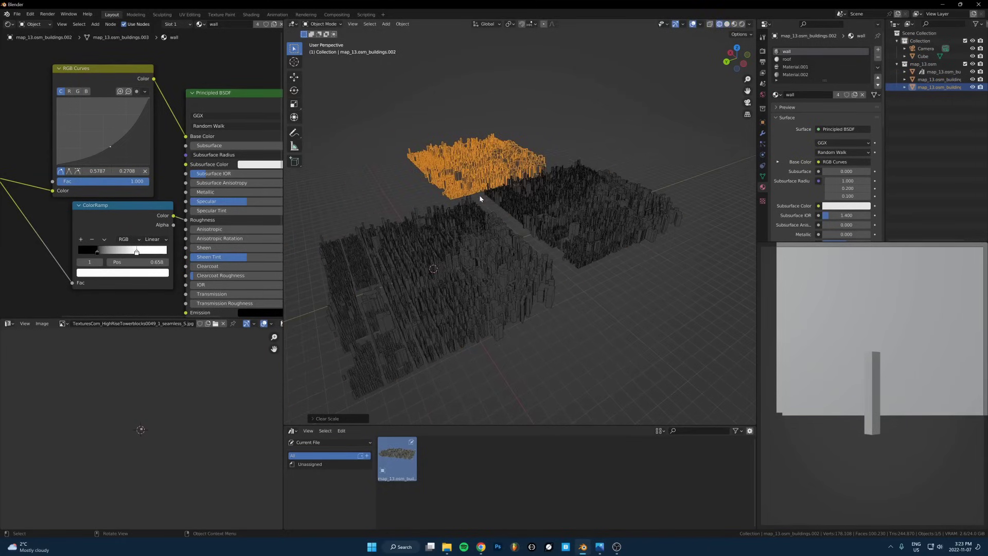
Make a linked duplicate of the rear buildings copy beside it and rotate it 90° about the global Z axis.
{"action": "key", "text": "shift+d"}
{"action": "key", "text": "y"}
{"action": "left_click", "coordinate": [431, 205]}
{"action": "type", "text": "rz90"}
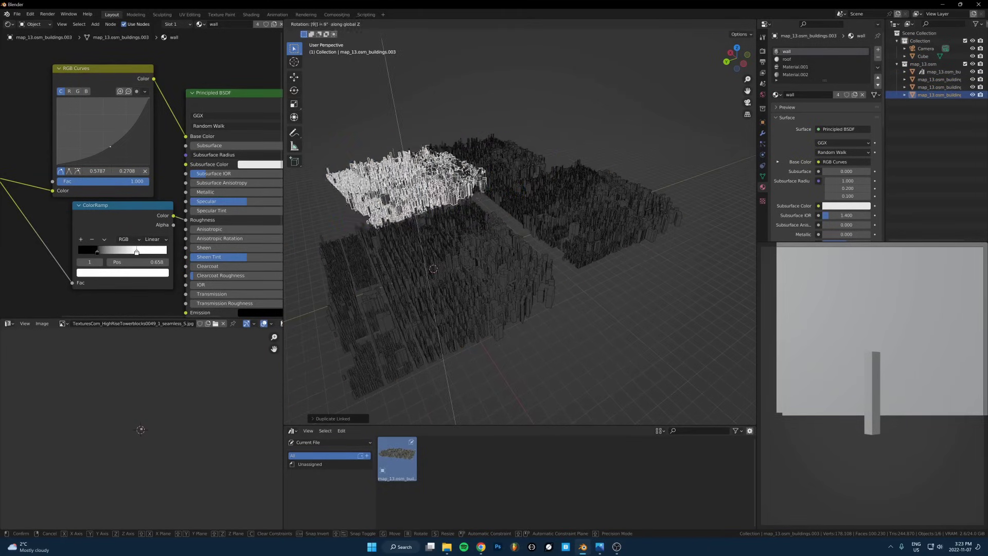
{"action": "key", "text": "Return"}
Move the rotated duplicate horizontally behind the original block and adjust its horizontal scale while keeping the height locked.
{"action": "key", "text": "g"}
{"action": "key", "text": "shift+z"}
{"action": "left_click", "coordinate": [446, 192]}
{"action": "key", "text": "g"}
{"action": "key", "text": "shift+z"}
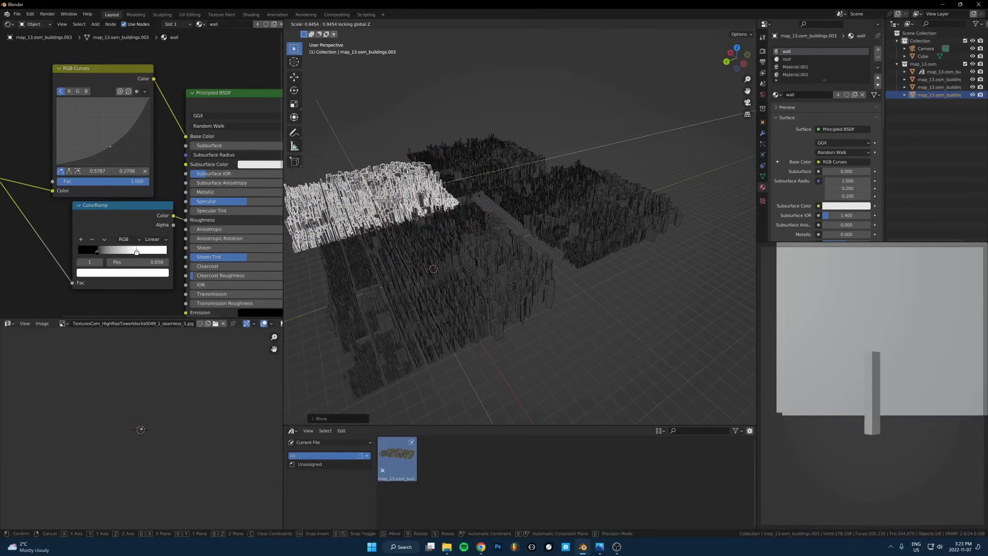
{"action": "left_click", "coordinate": [453, 193]}
Rotate the rear buildings copy about the global Z axis and try shifting it horizontally.
{"action": "left_click", "coordinate": [538, 187]}
{"action": "key", "text": "r"}
{"action": "key", "text": "z"}
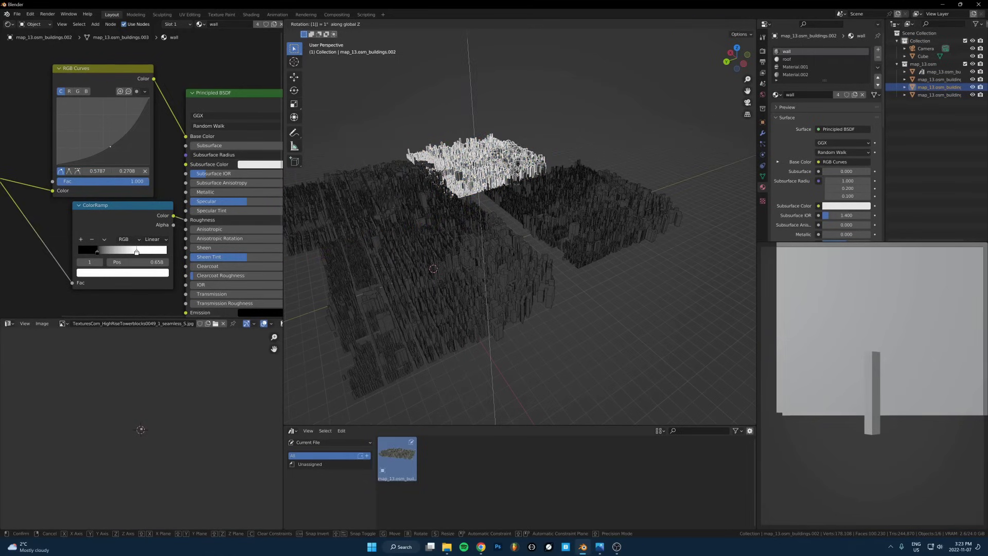
{"action": "left_click", "coordinate": [520, 196]}
{"action": "key", "text": "g"}
{"action": "key", "text": "shift+z"}
{"action": "right_click", "coordinate": [560, 202]}
Move the side buildings copy horizontally against the original block to close the gap between them, and clear the selection.
{"action": "left_click", "coordinate": [562, 202]}
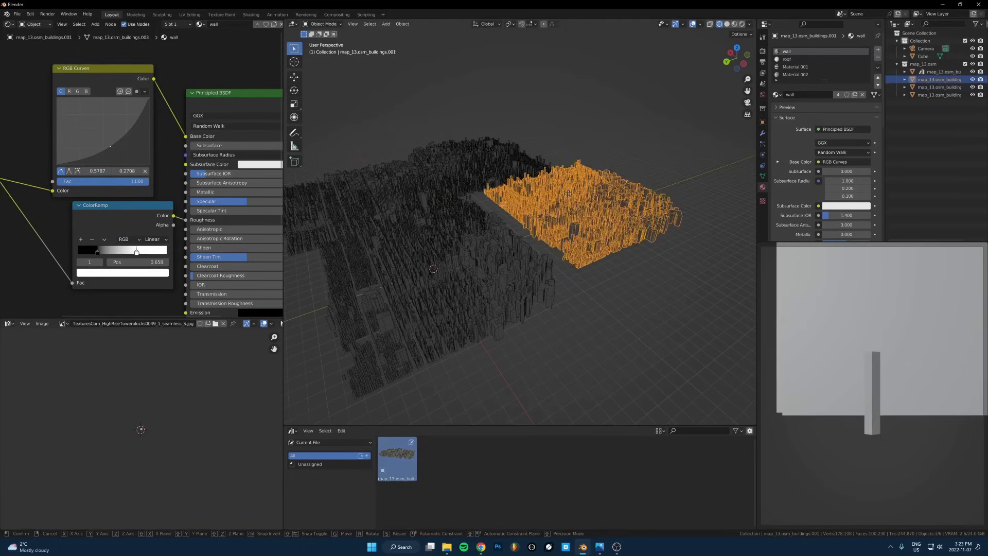
{"action": "key", "text": "g"}
{"action": "key", "text": "shift+z"}
{"action": "left_click", "coordinate": [534, 196]}
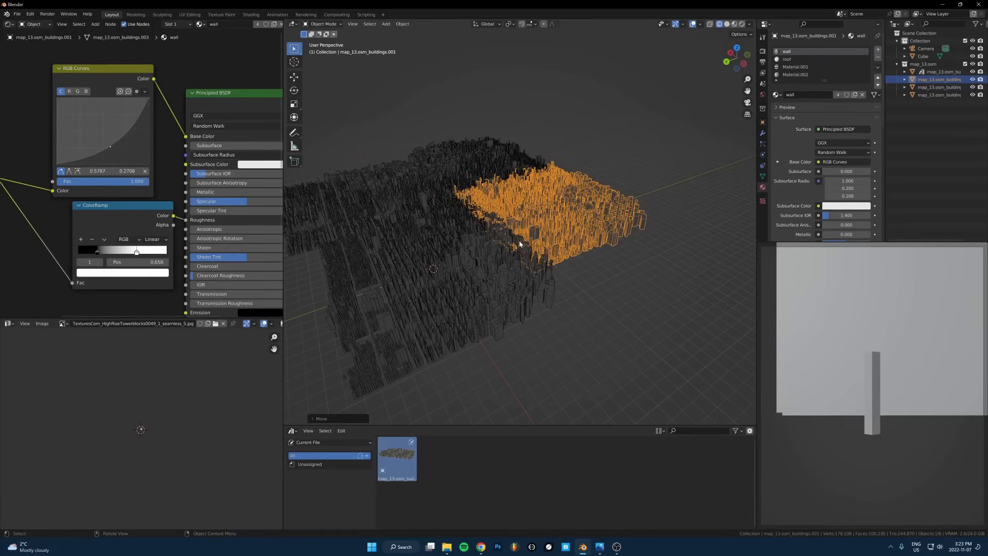
{"action": "left_click", "coordinate": [666, 319]}
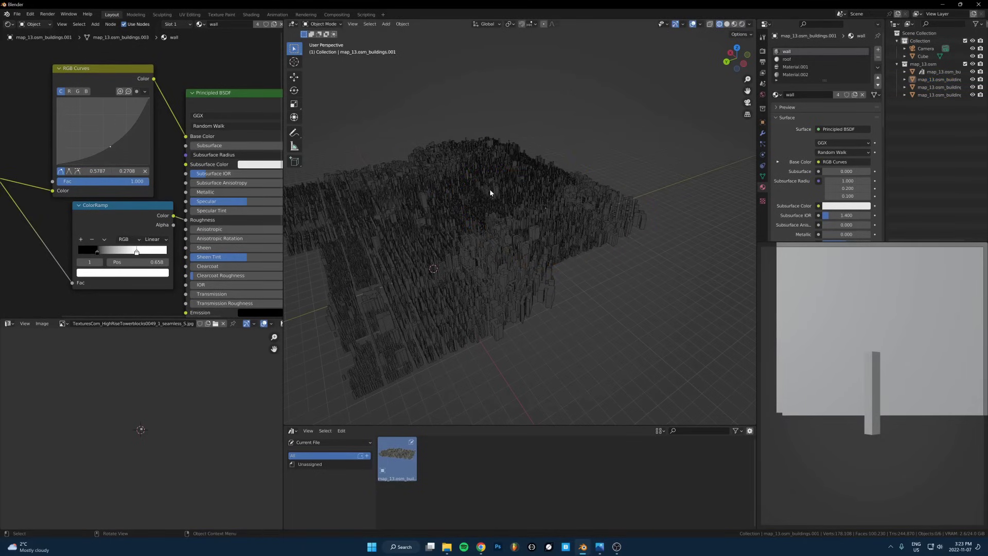
Inspect the seams between the joined city blocks up close and preview the city in rendered shading.
{"action": "scroll", "coordinate": [490, 194], "scroll_direction": "up", "scroll_amount": 3}
{"action": "middle_click_drag", "start_coordinate": [491, 194], "coordinate": [471, 252], "text": "shift"}
{"action": "scroll", "coordinate": [522, 269], "scroll_direction": "up", "scroll_amount": 2}
{"action": "left_click", "coordinate": [504, 267]}
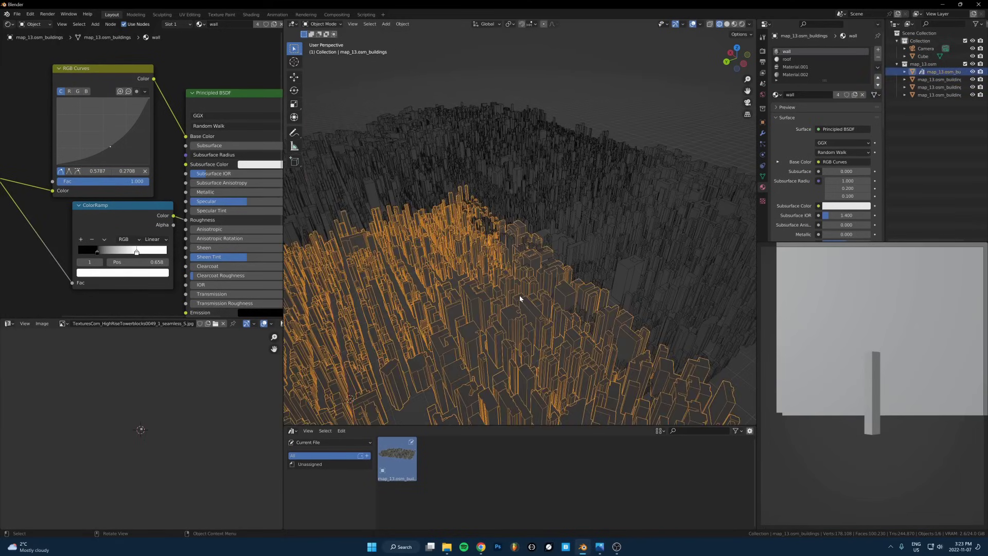
{"action": "scroll", "coordinate": [522, 293], "scroll_direction": "down", "scroll_amount": 4}
{"action": "middle_click_drag", "start_coordinate": [522, 291], "coordinate": [568, 278], "text": "shift"}
{"action": "scroll", "coordinate": [581, 263], "scroll_direction": "up", "scroll_amount": 2}
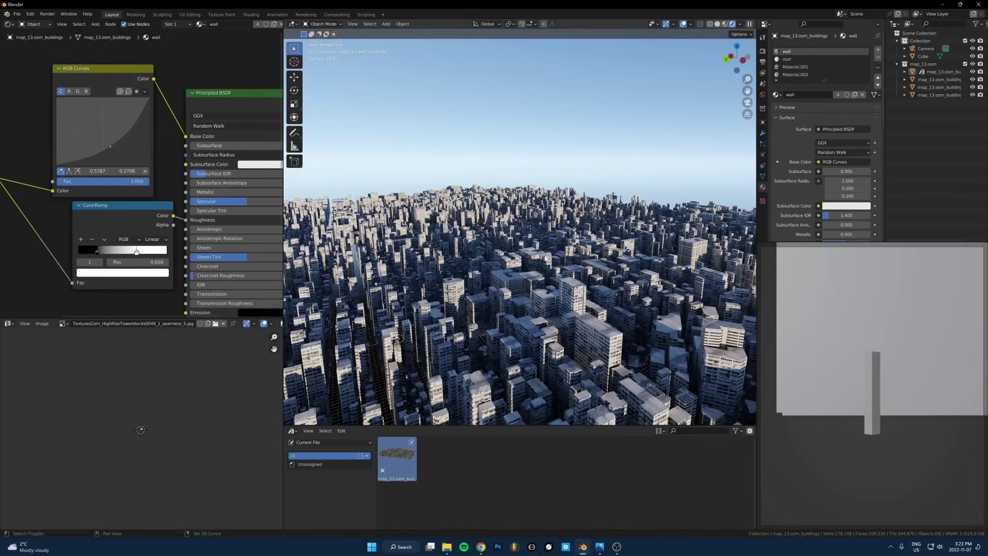
Select the three surrounding buildings copies, make linked duplicates and move them farther back to extend the city toward the horizon.
{"action": "left_click", "coordinate": [616, 243], "text": "shift"}
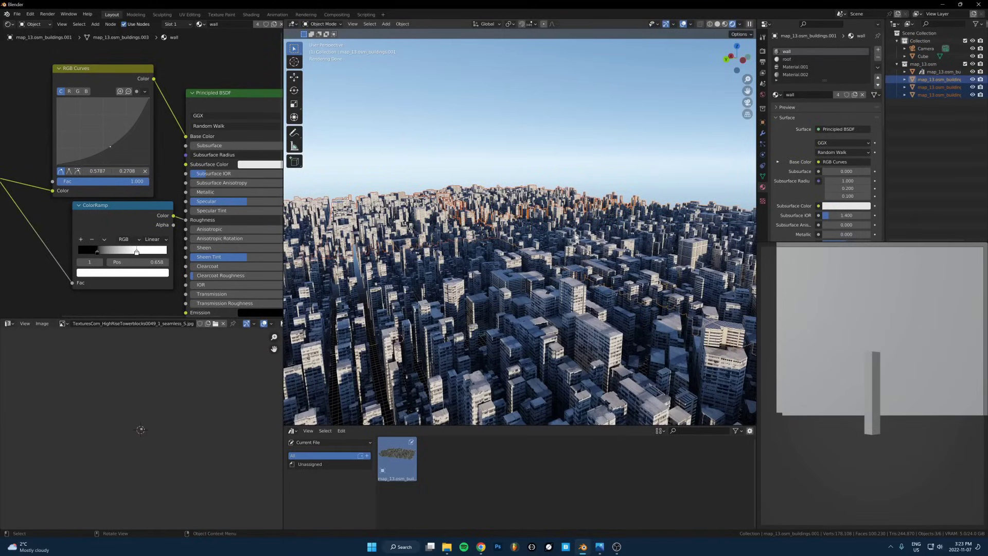
{"action": "key", "text": "alt+d"}
{"action": "left_click", "coordinate": [583, 193]}
{"action": "key", "text": "g"}
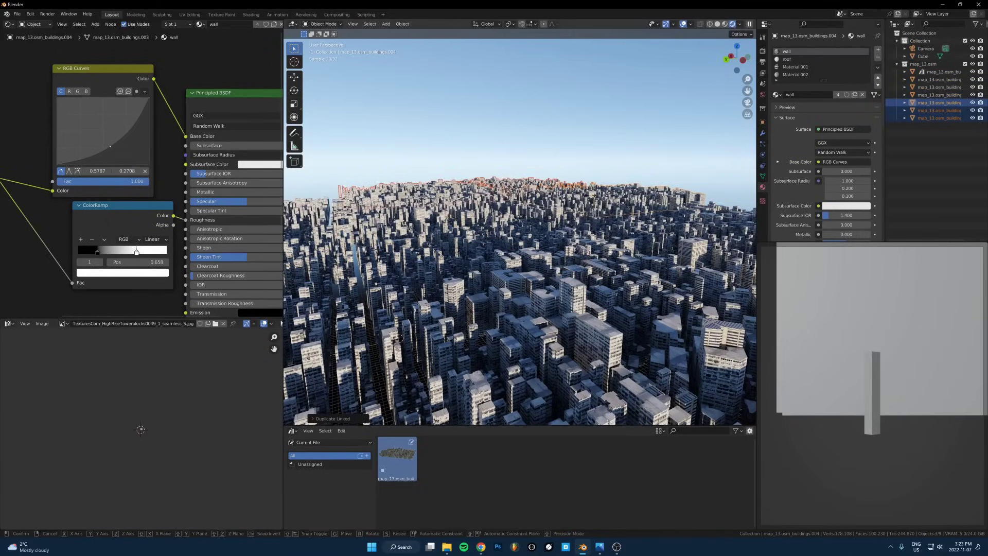
{"action": "left_click", "coordinate": [622, 177]}
{"action": "left_click", "coordinate": [627, 160]}
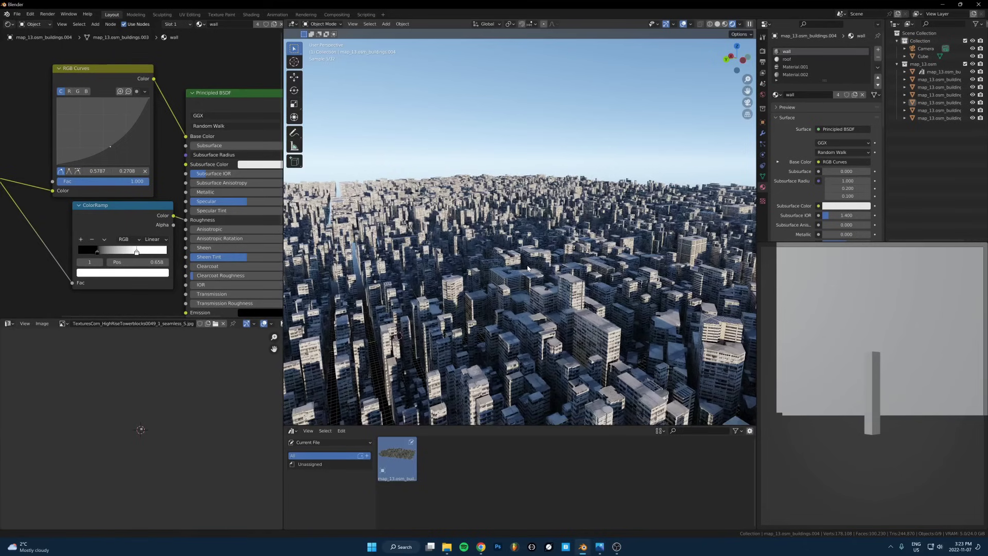
{"action": "middle_click_drag", "start_coordinate": [593, 256], "coordinate": [538, 406]}
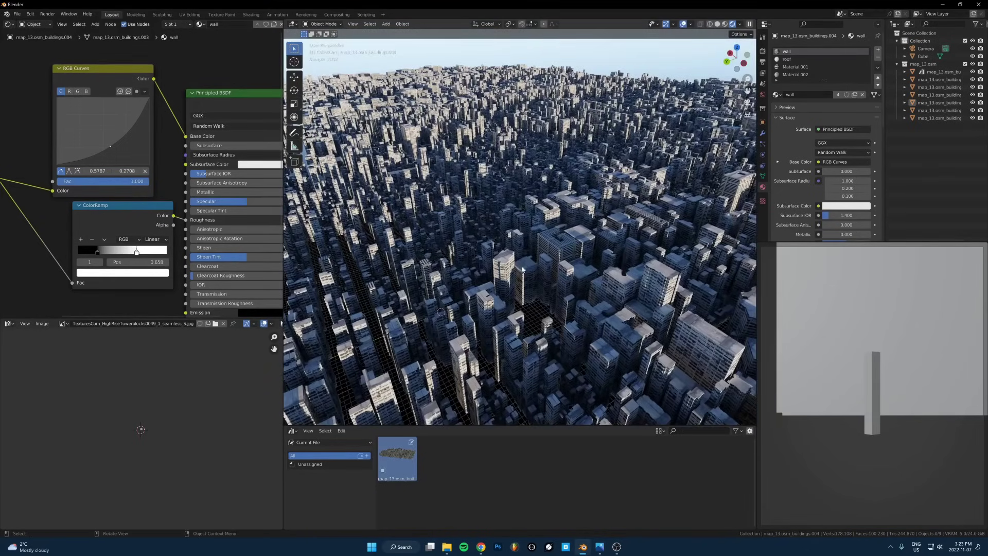